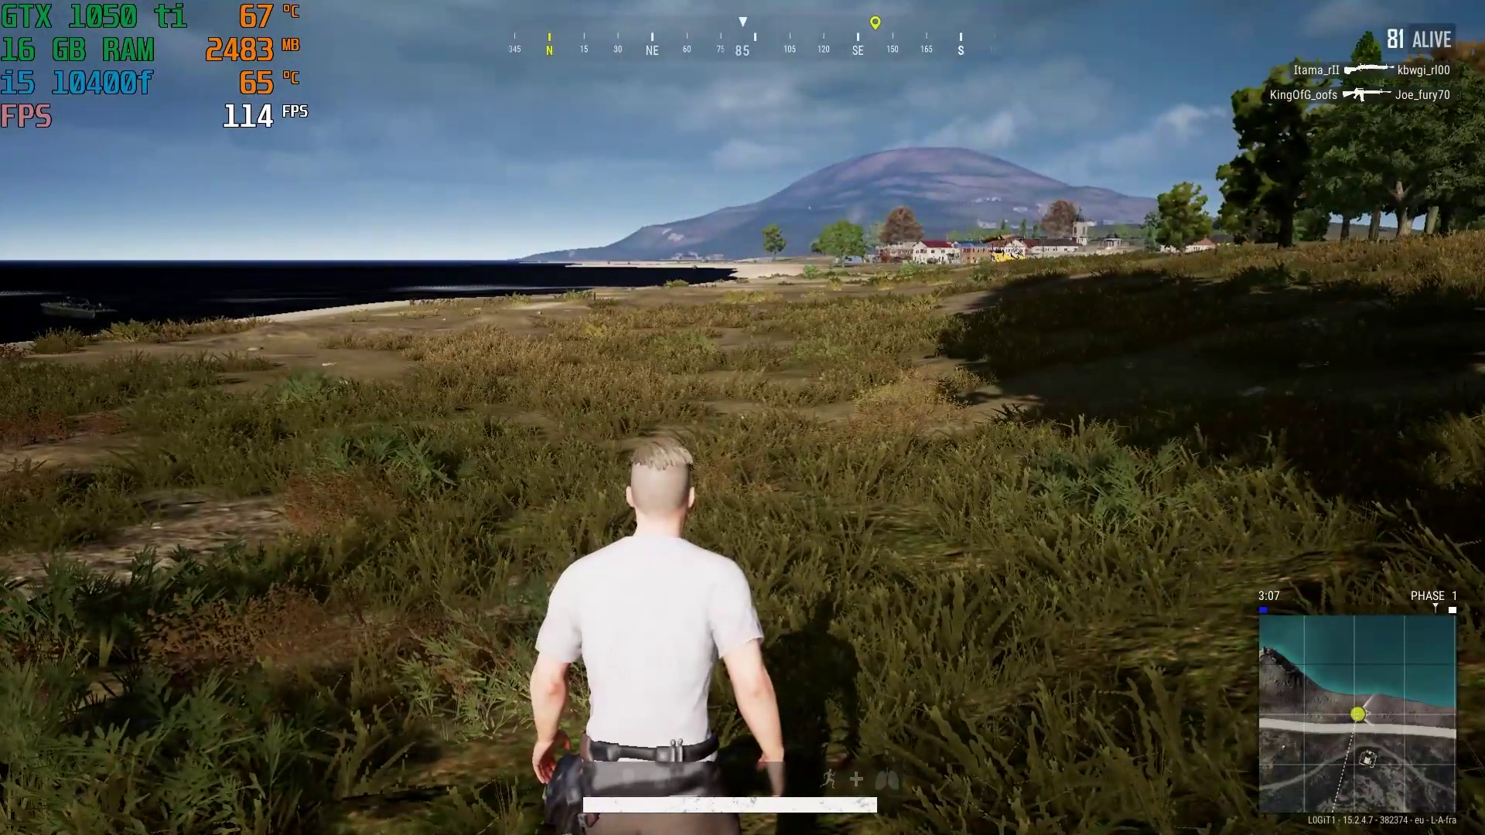
Review the game's graphics settings, from highlights capture and display mode through map brightness to the advanced quality options and DirectX version.
key("Escape")
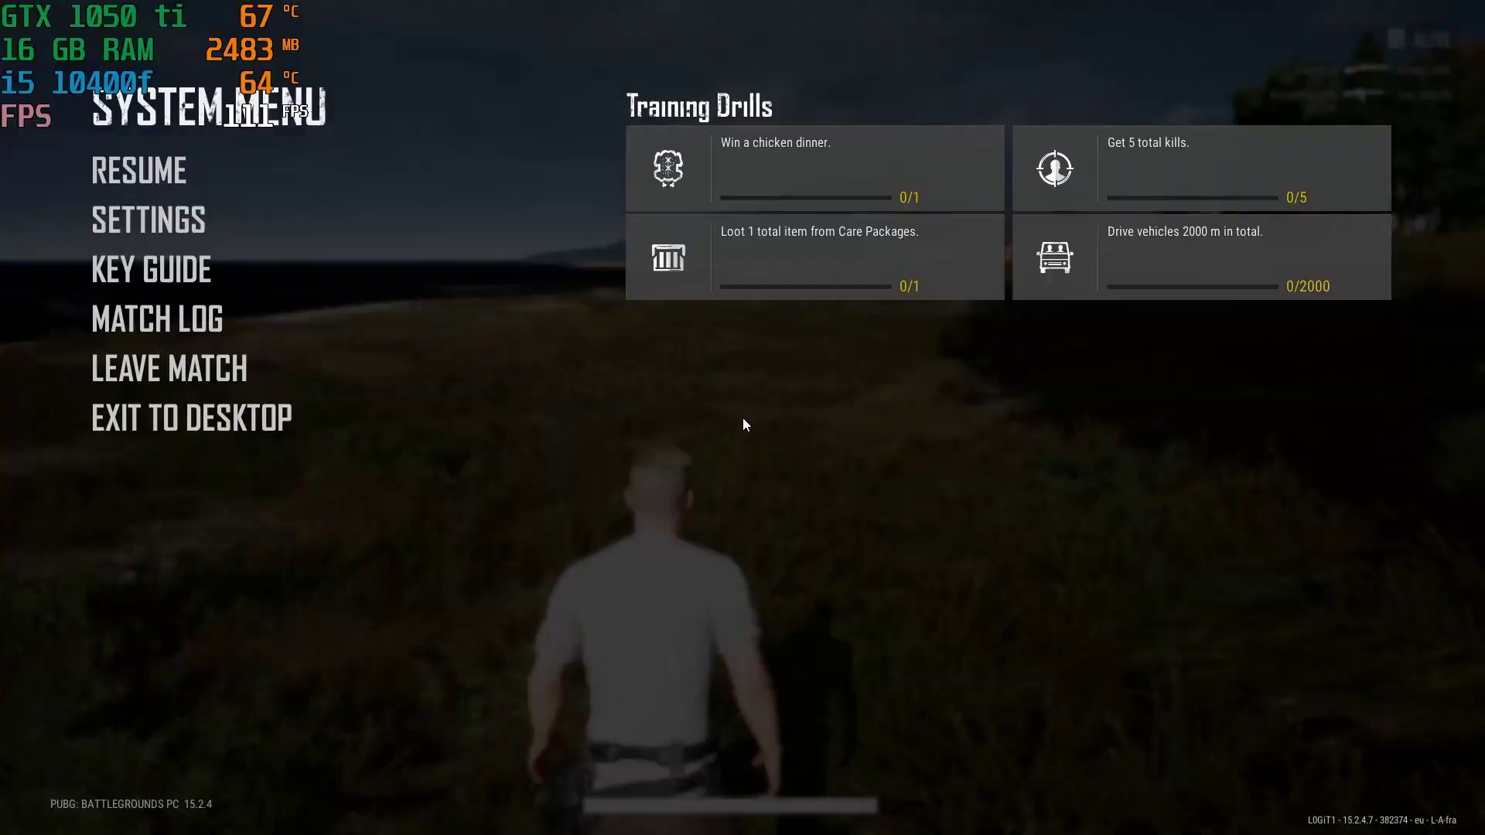
left_click(148, 221)
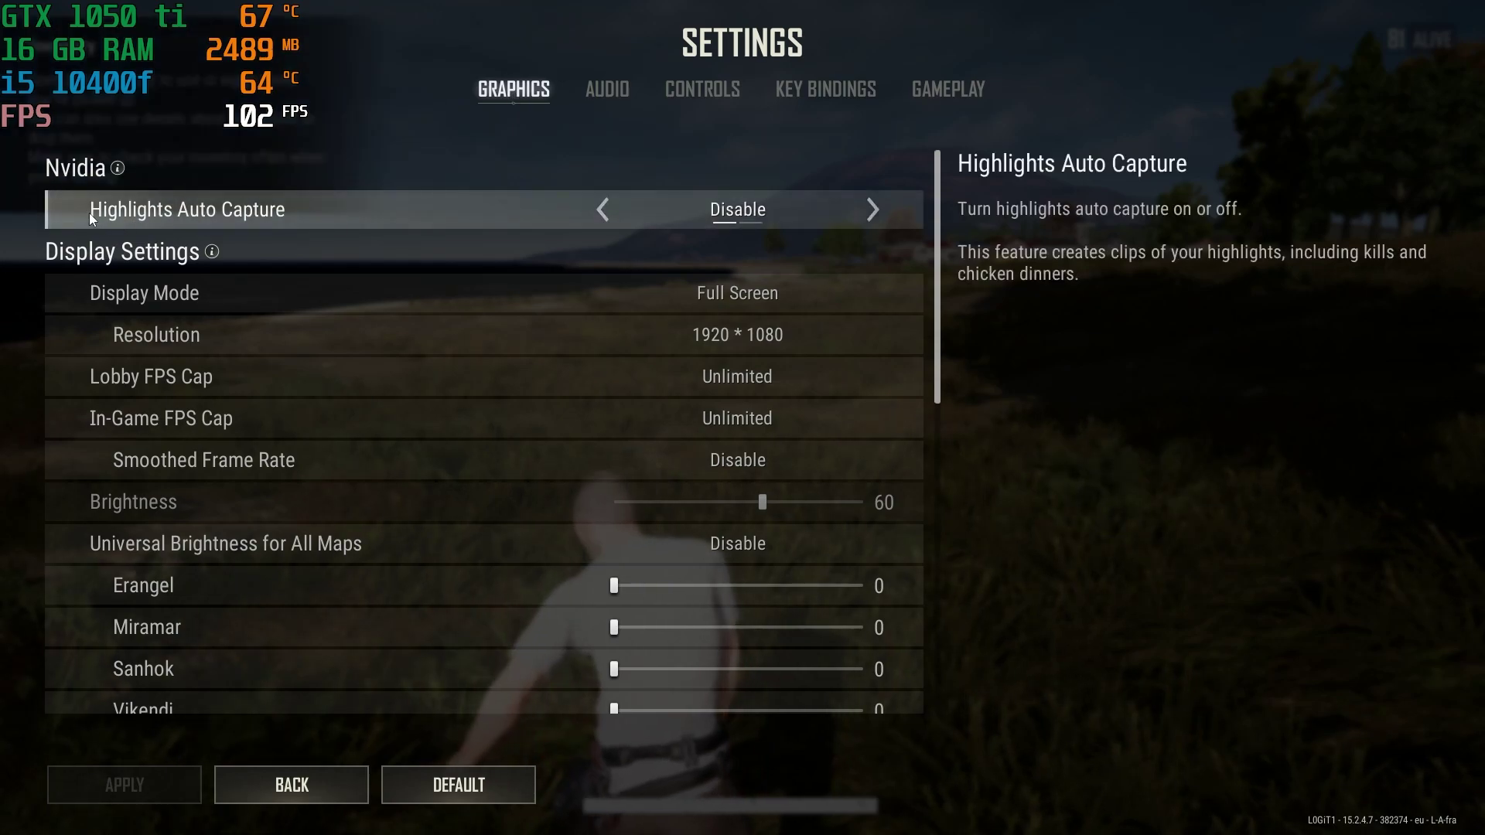
mouse_move(703, 214)
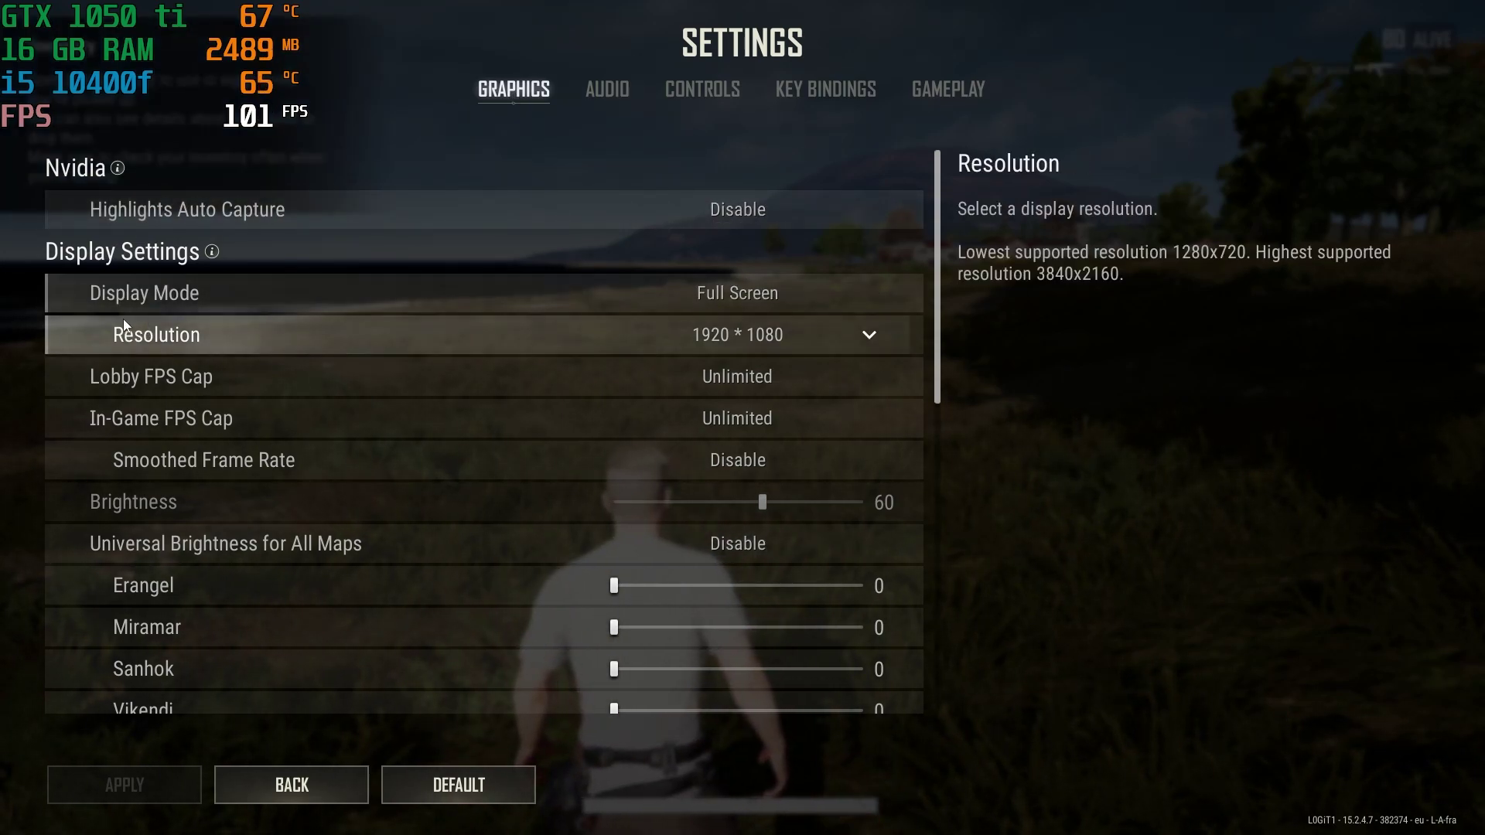
mouse_move(58, 288)
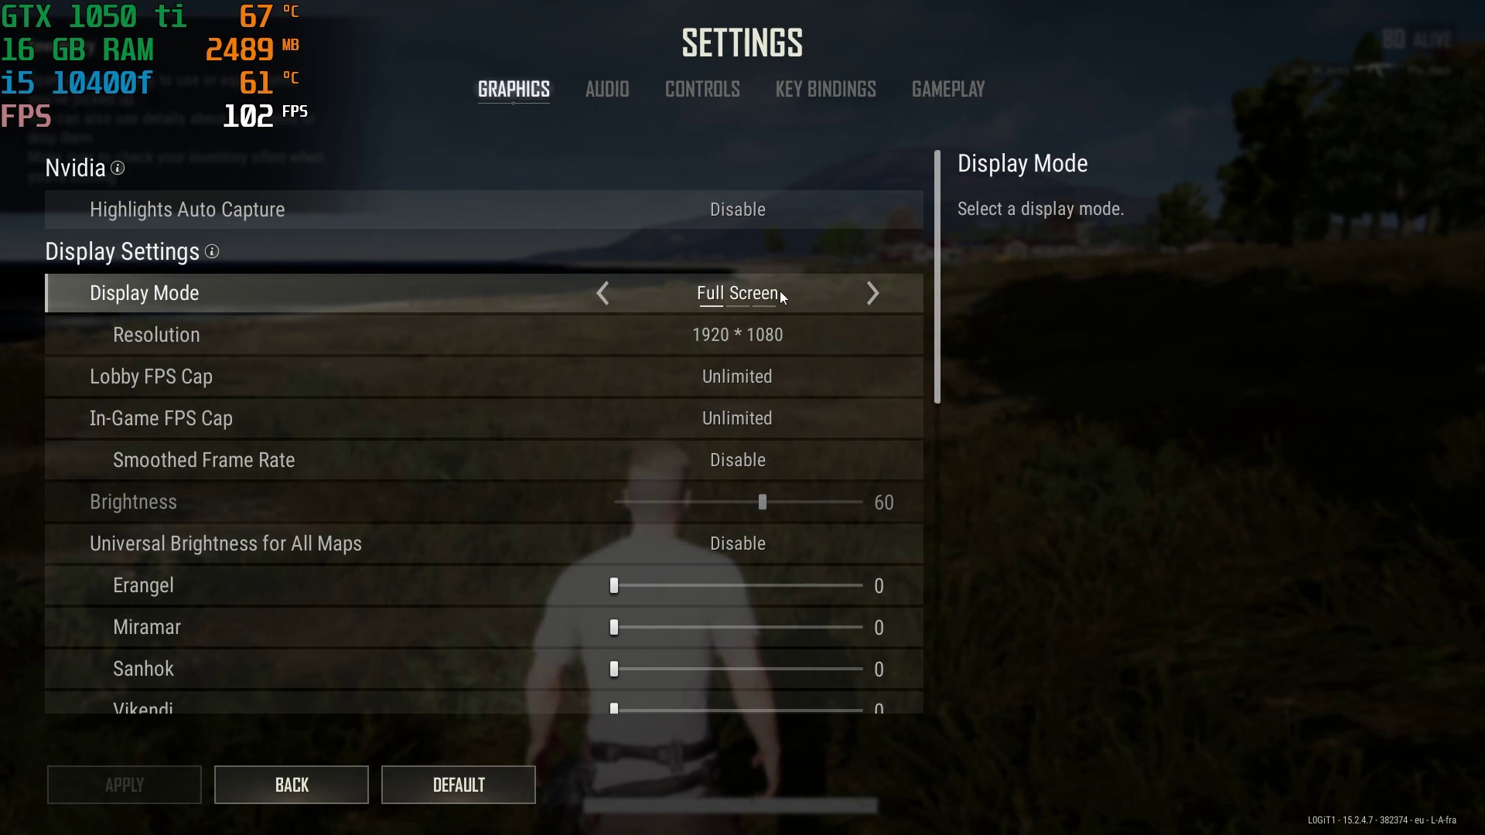
mouse_move(113, 333)
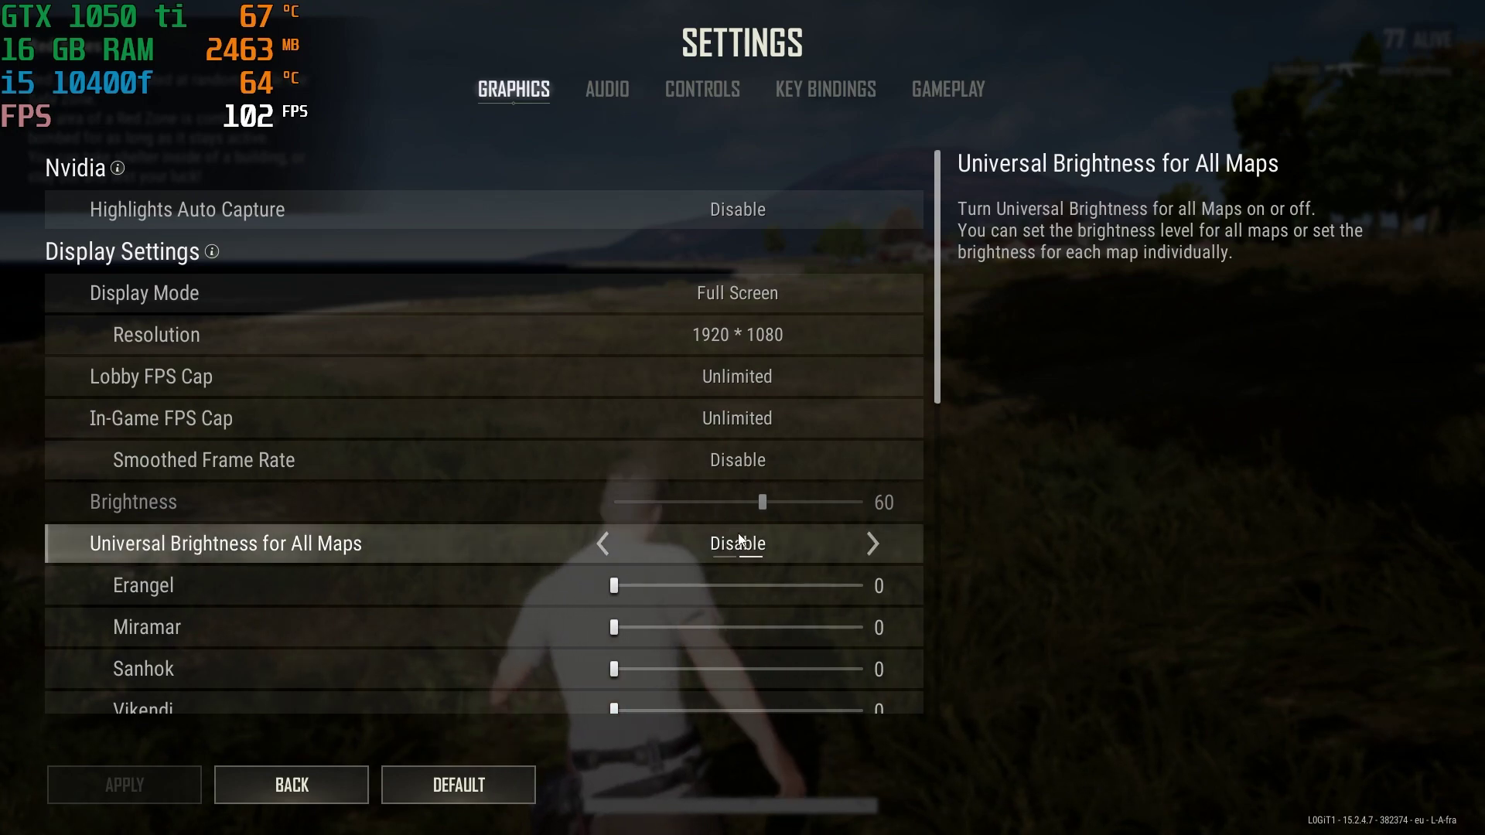
scroll(743, 541, "down", 4)
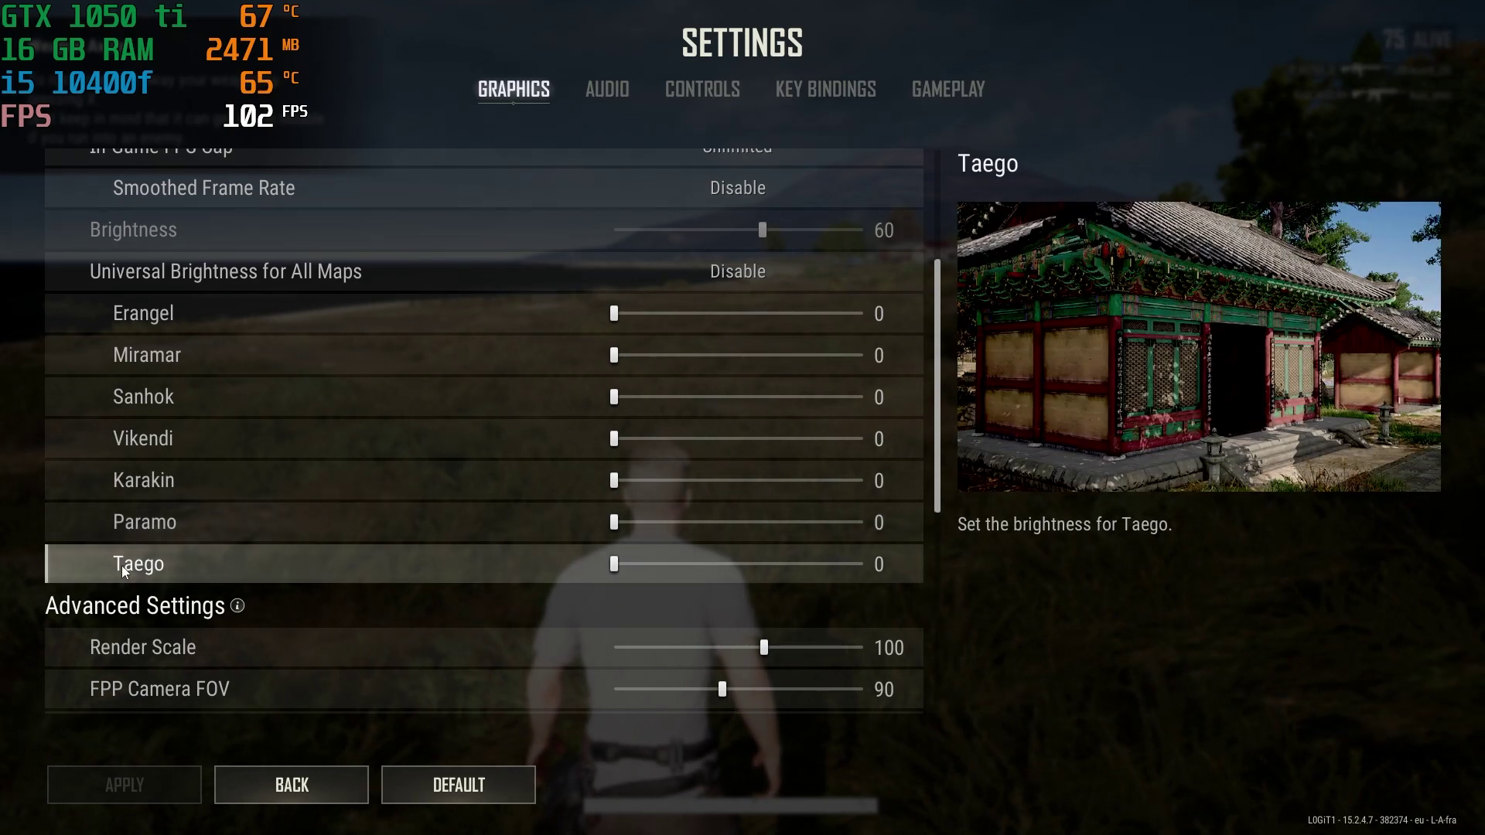
scroll(803, 532, "down", 5)
scroll(803, 531, "up", 1)
scroll(87, 345, "up", 2)
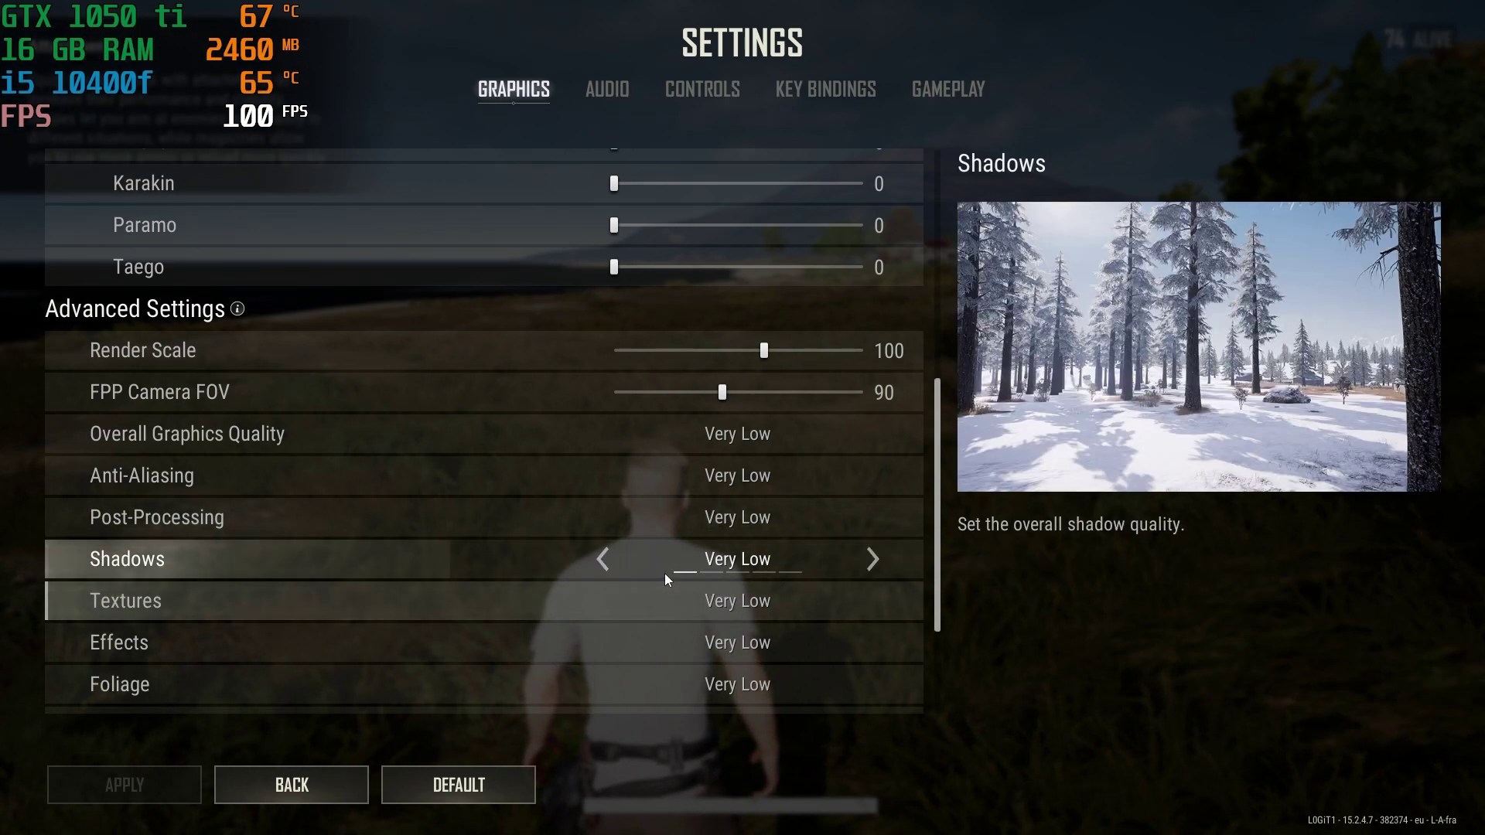
scroll(769, 561, "down", 5)
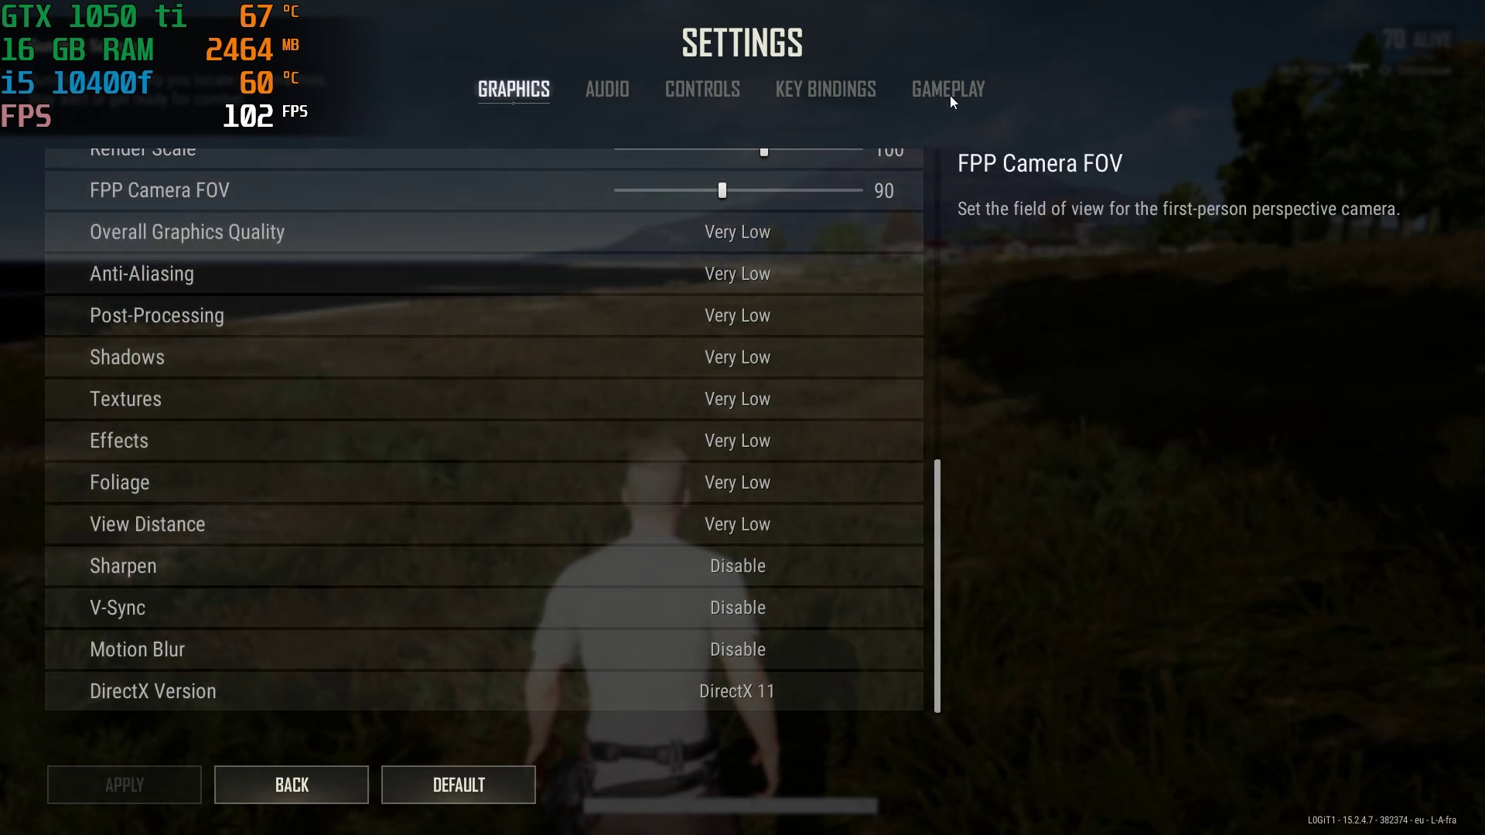
Review the game's gameplay settings, covering the UI, functionalities, replay and network options.
left_click(951, 97)
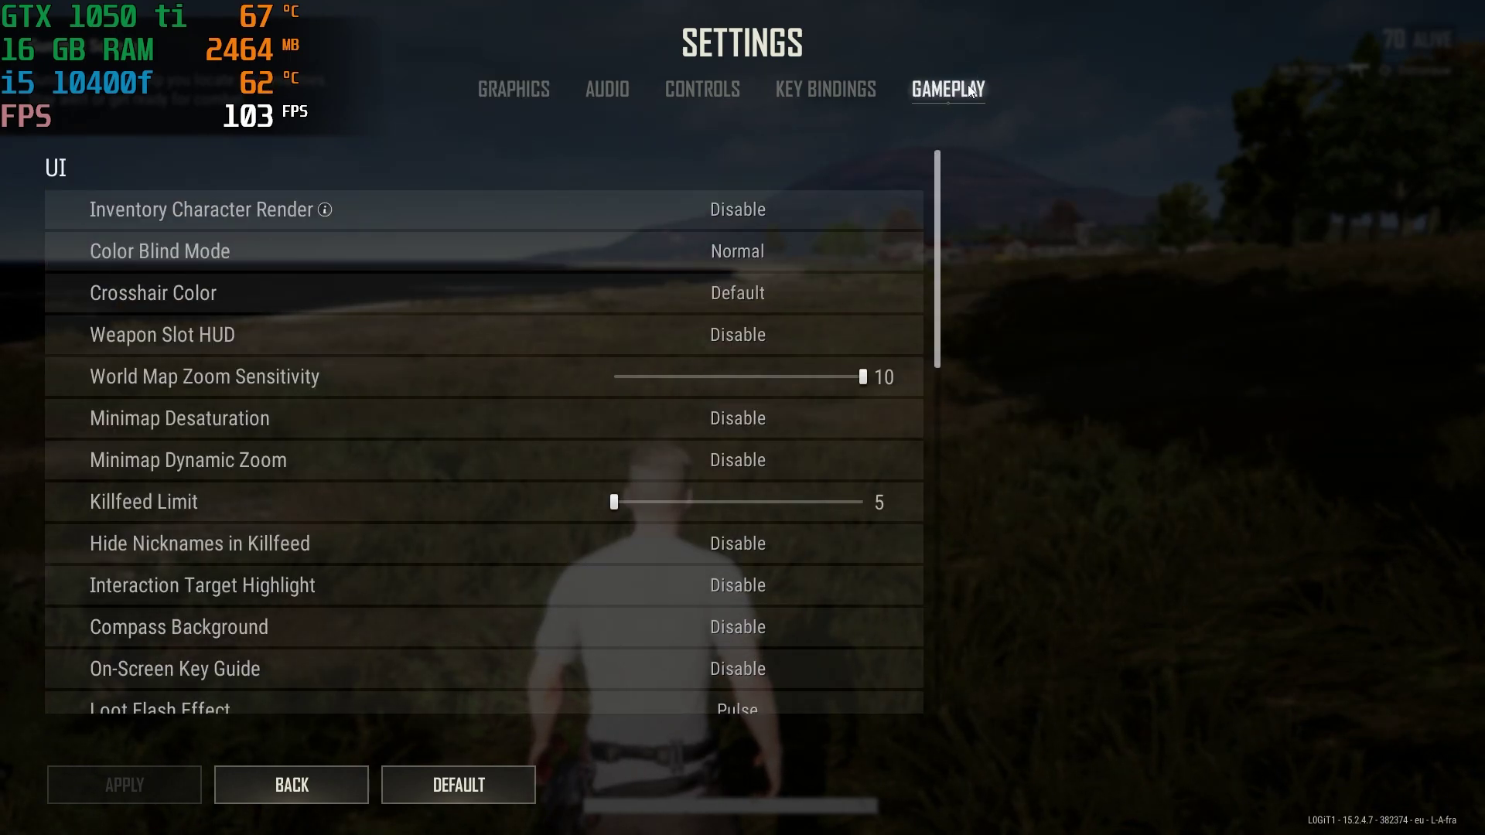
mouse_move(308, 217)
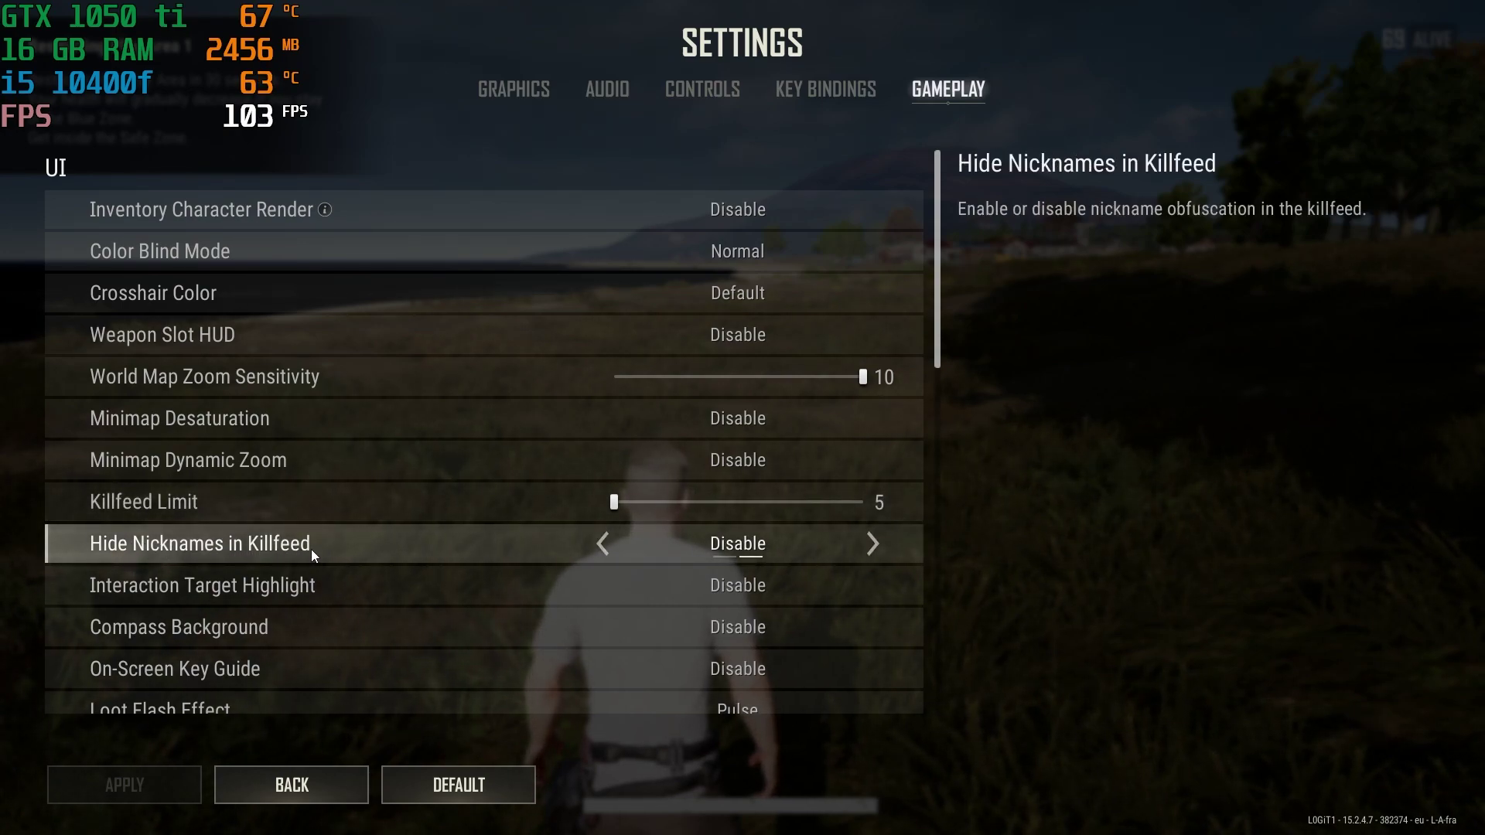
scroll(774, 553, "down", 5)
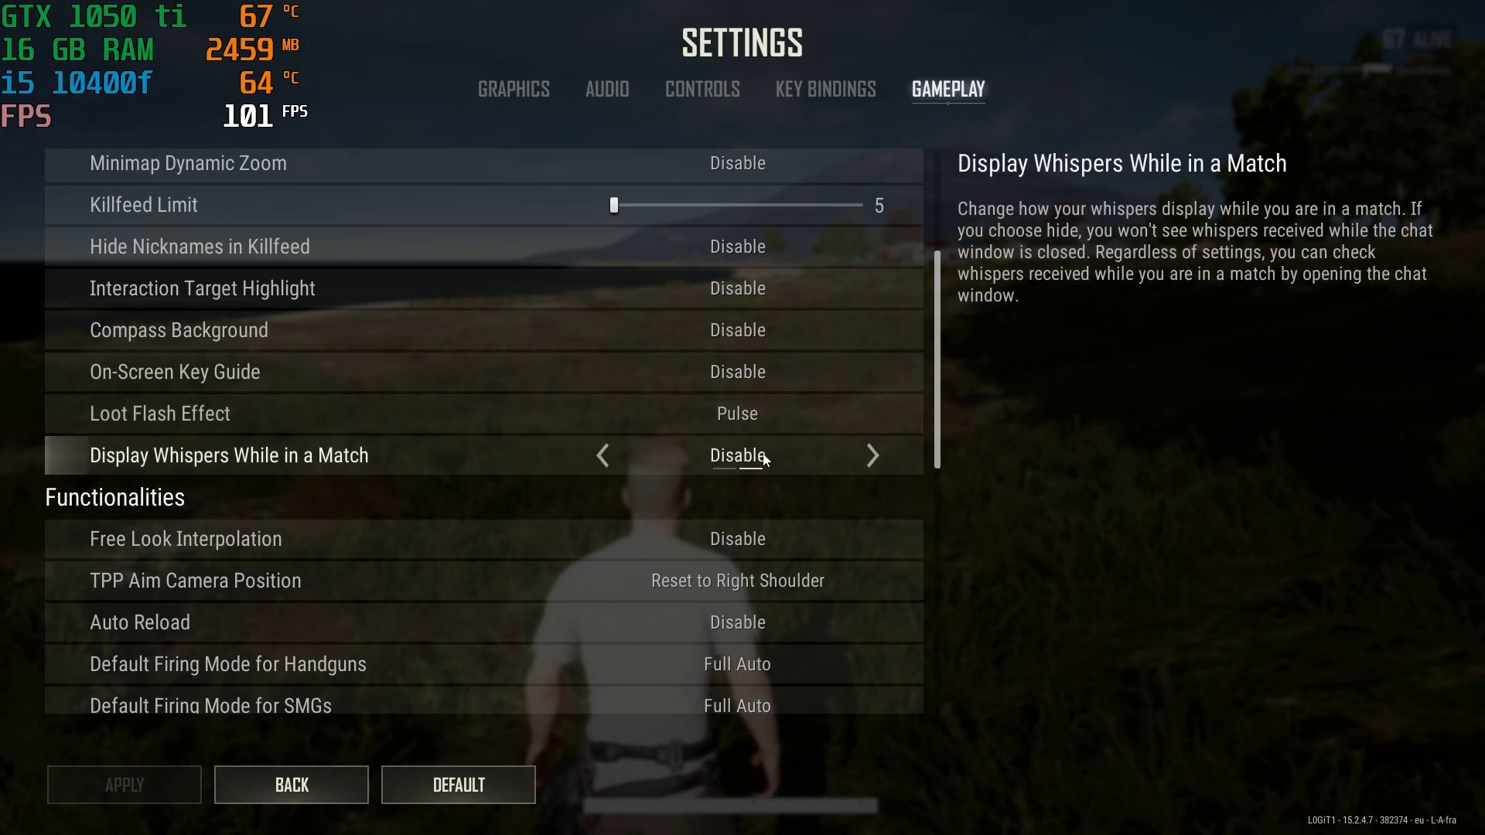
scroll(783, 512, "down", 3)
scroll(786, 472, "down", 2)
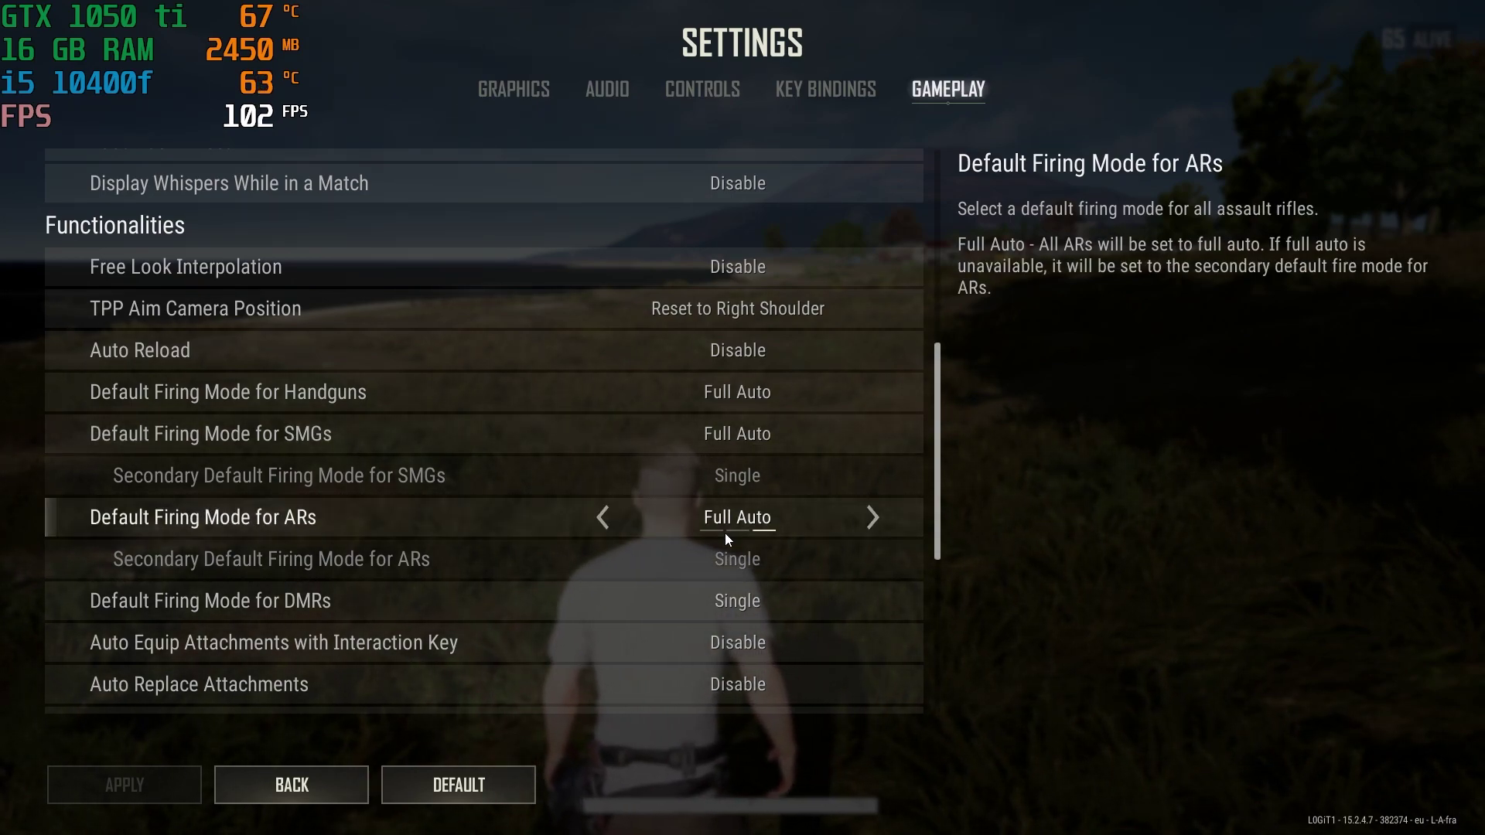
scroll(774, 516, "down", 3)
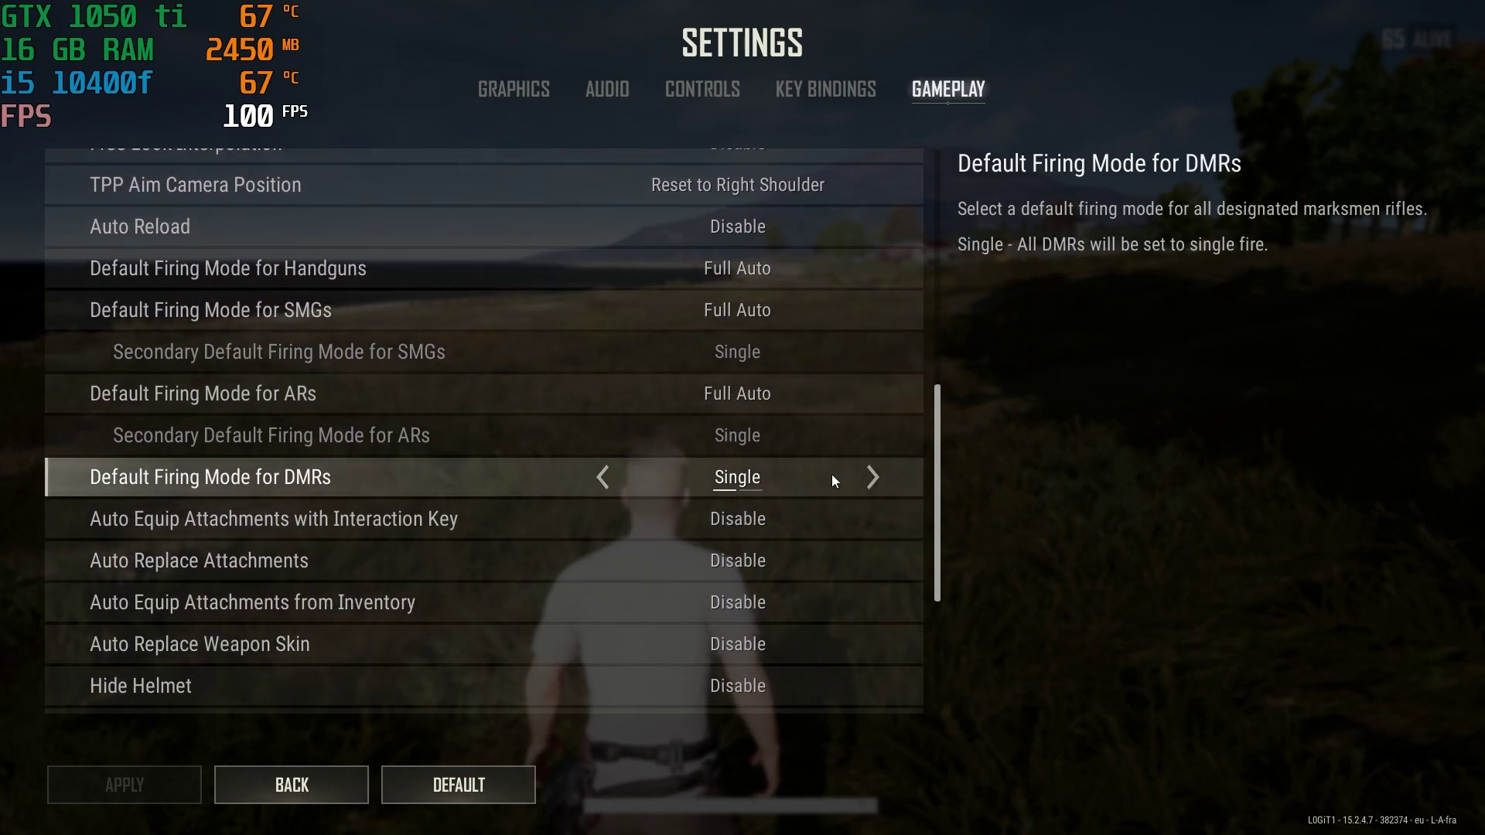
scroll(832, 475, "down", 2)
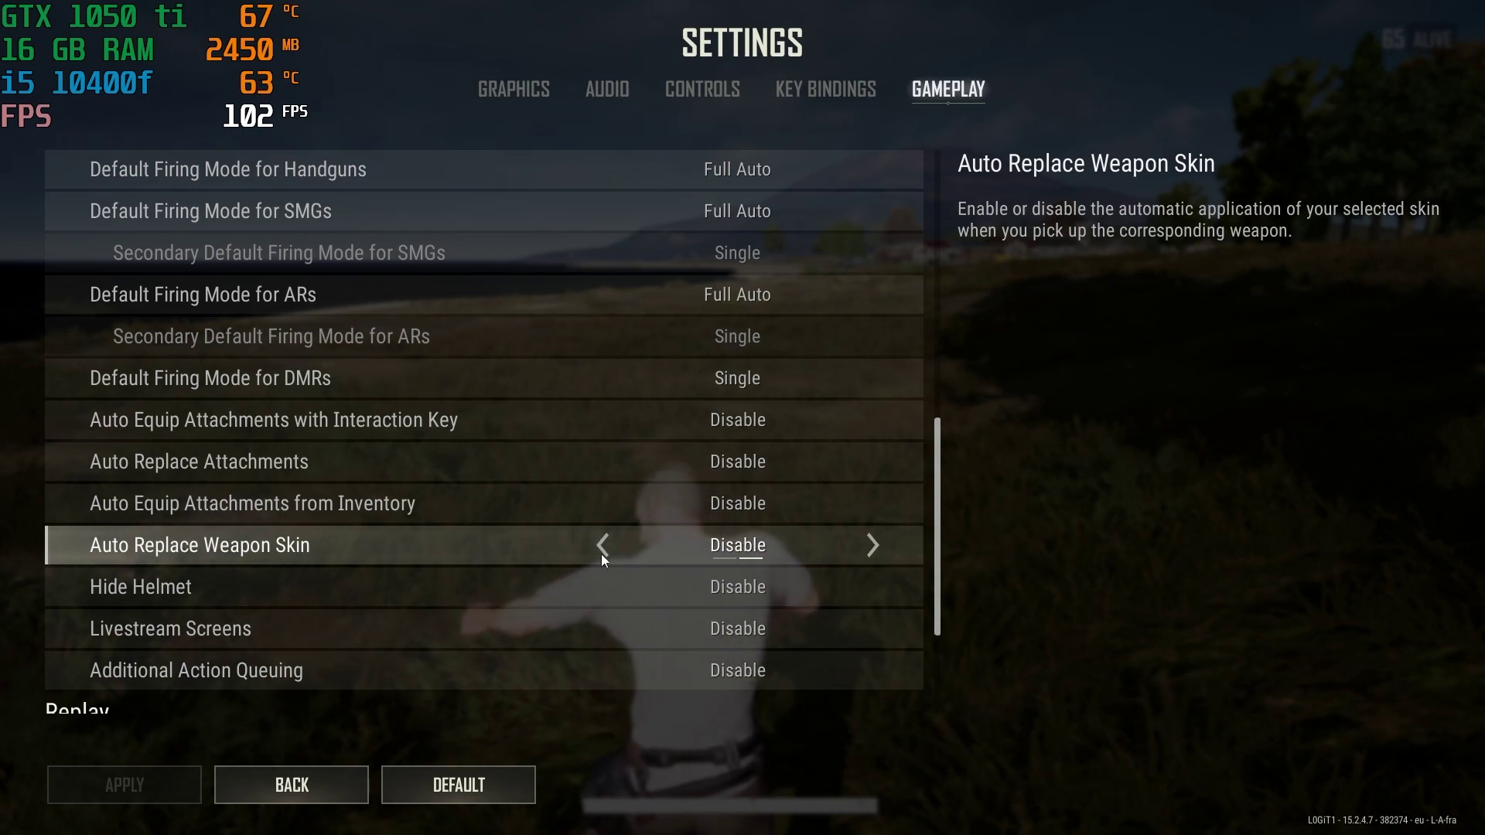
scroll(773, 561, "down", 2)
scroll(776, 569, "down", 1)
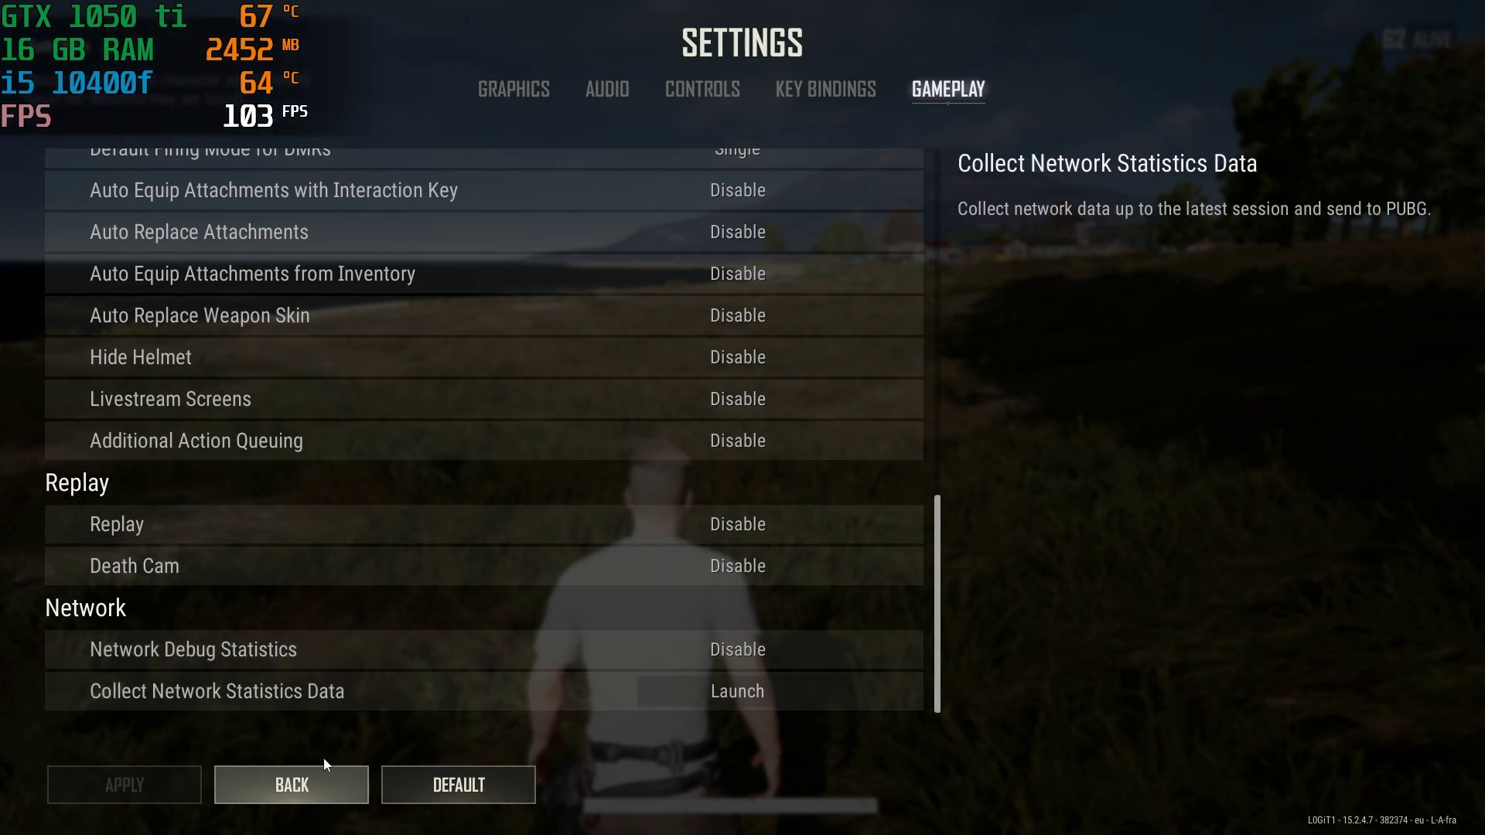
Leave the settings and exit the game to the desktop, confirming the exit.
left_click(283, 783)
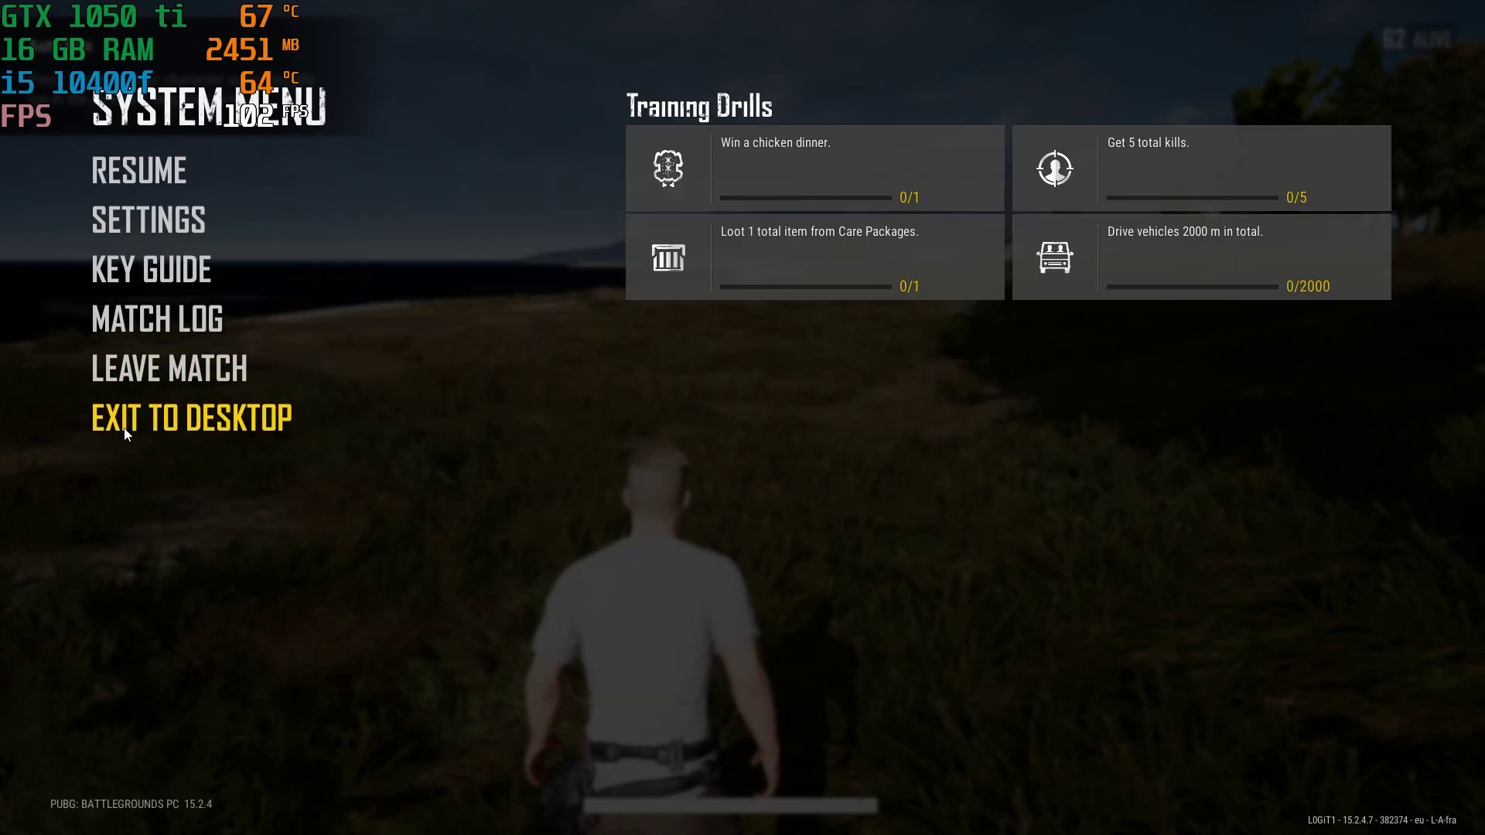
left_click(177, 417)
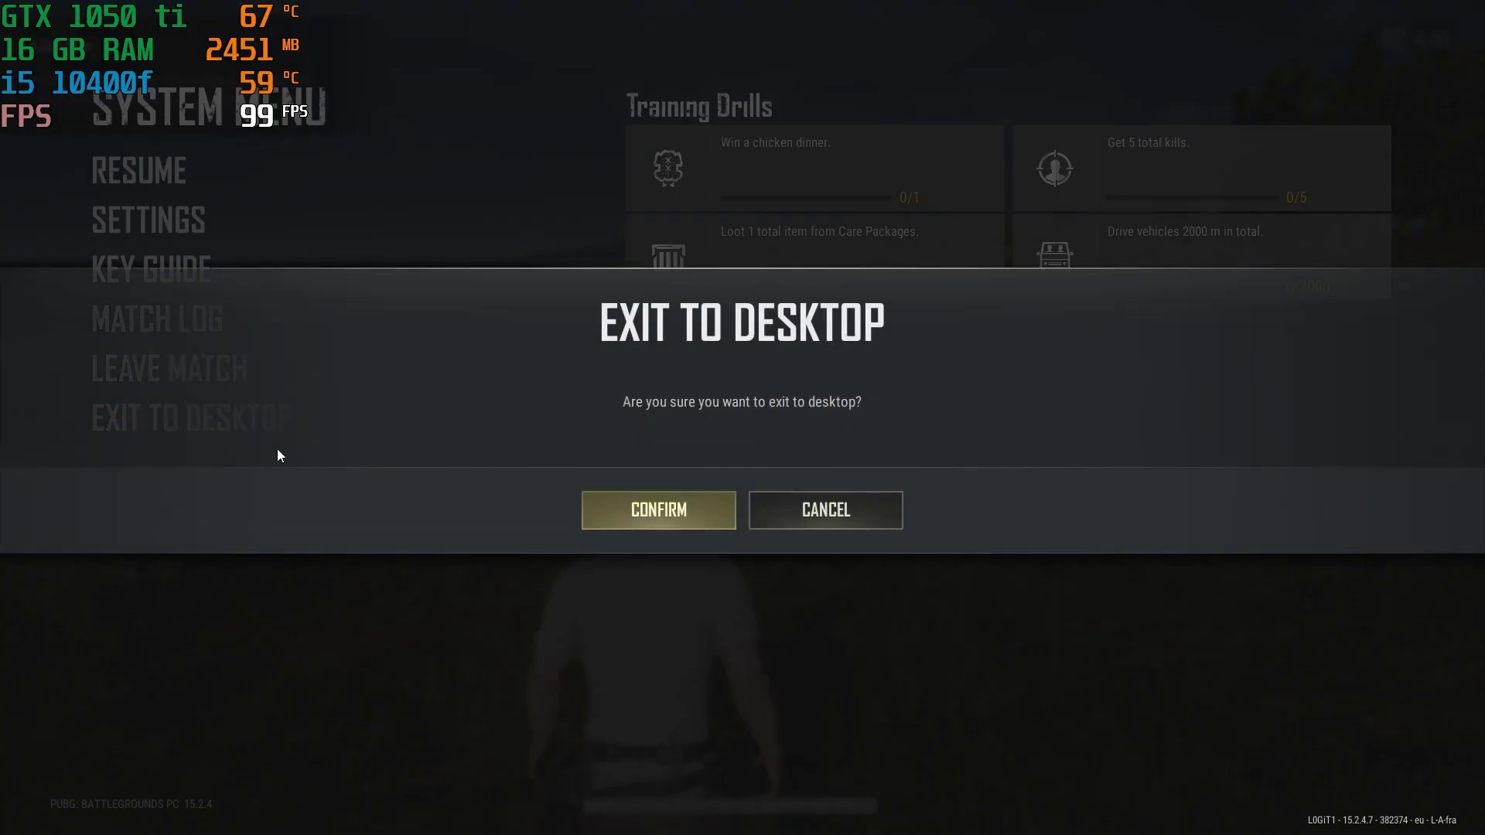
left_click(662, 506)
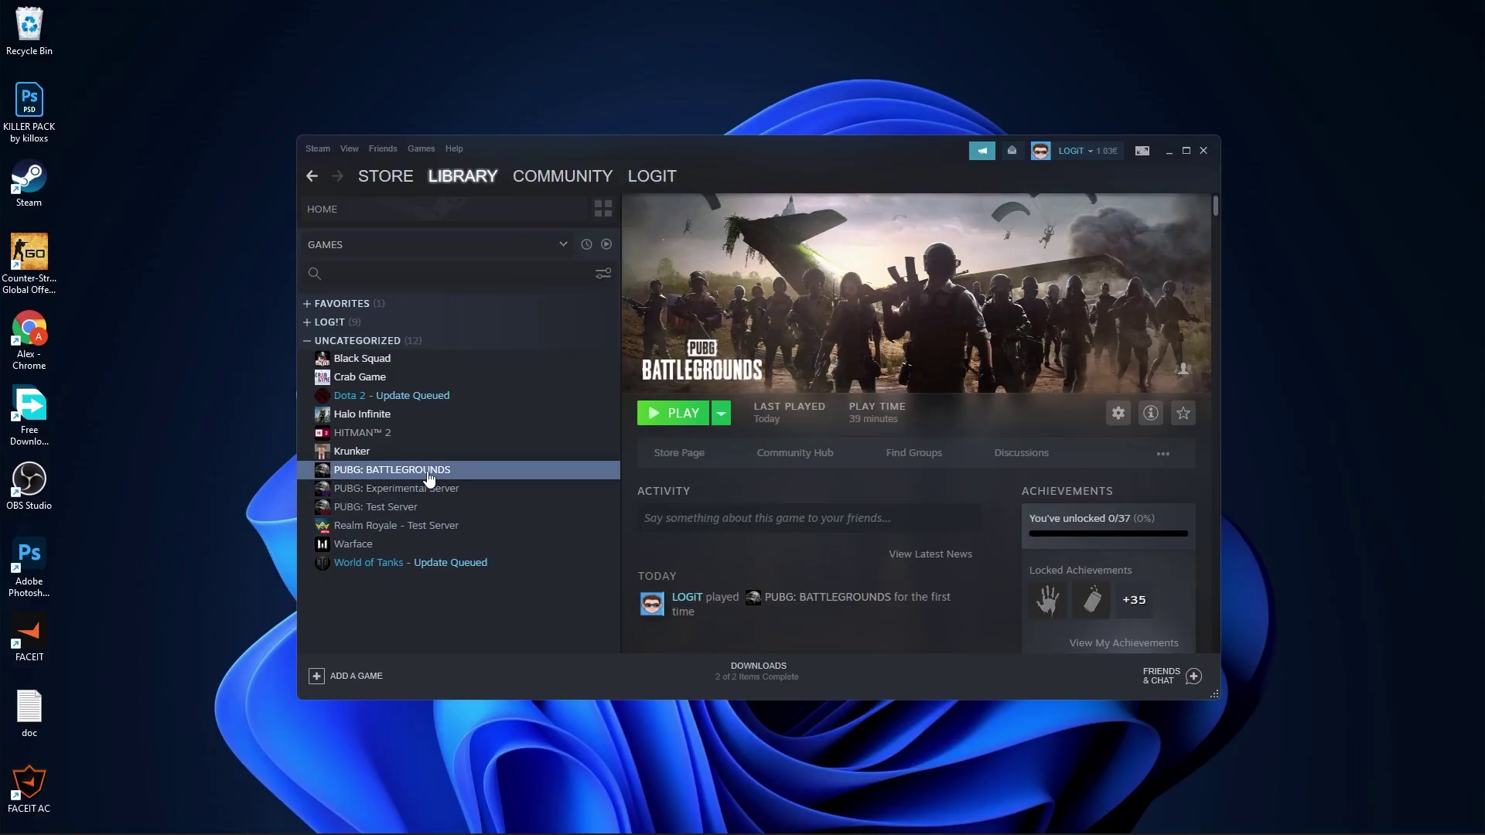
In Steam, browse to the local files of PUBG: BATTLEGROUNDS from its properties, then minimize Steam to reveal the folder.
right_click(398, 468)
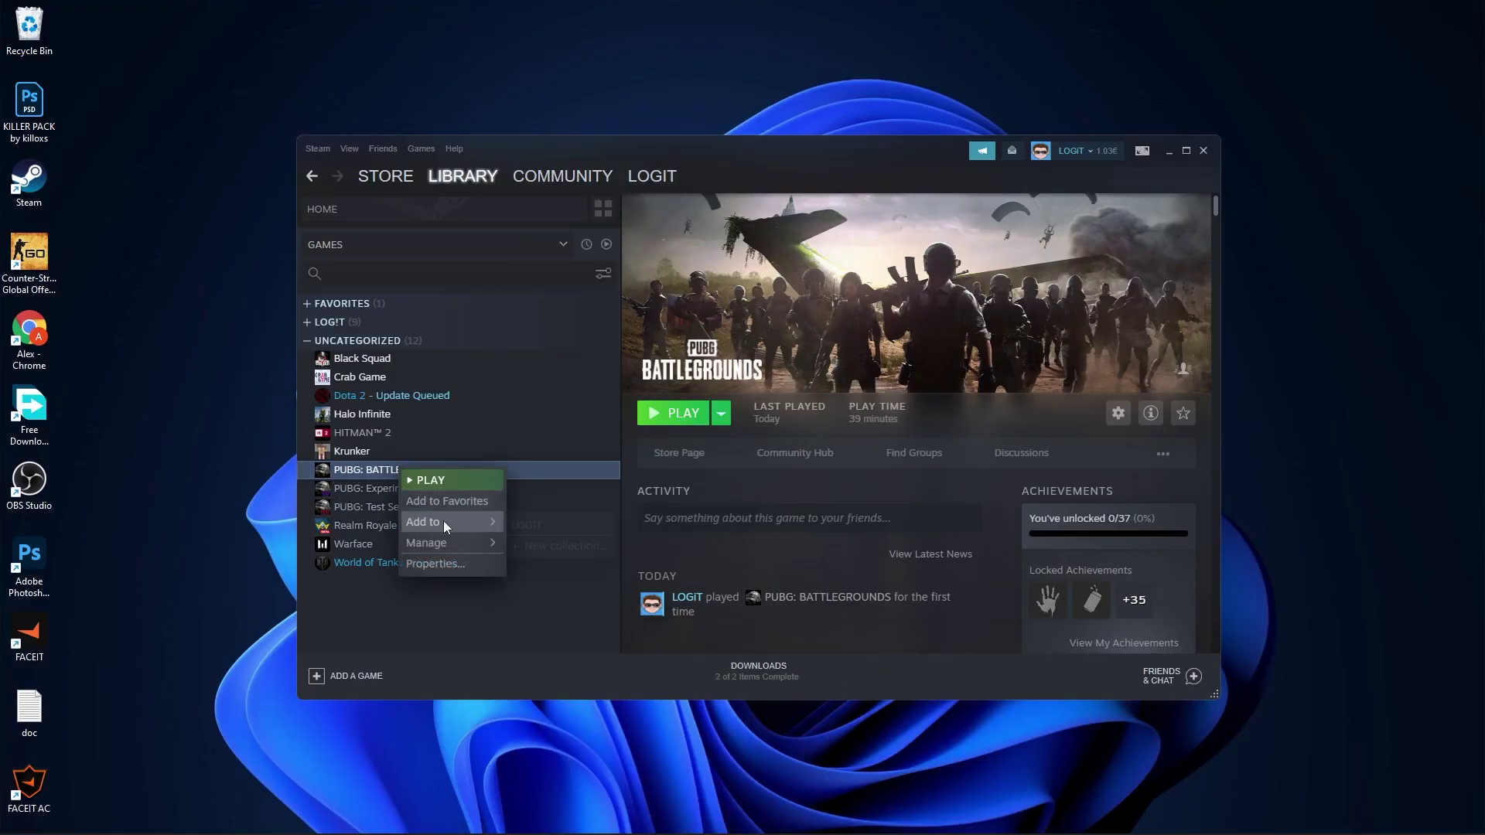
left_click(416, 560)
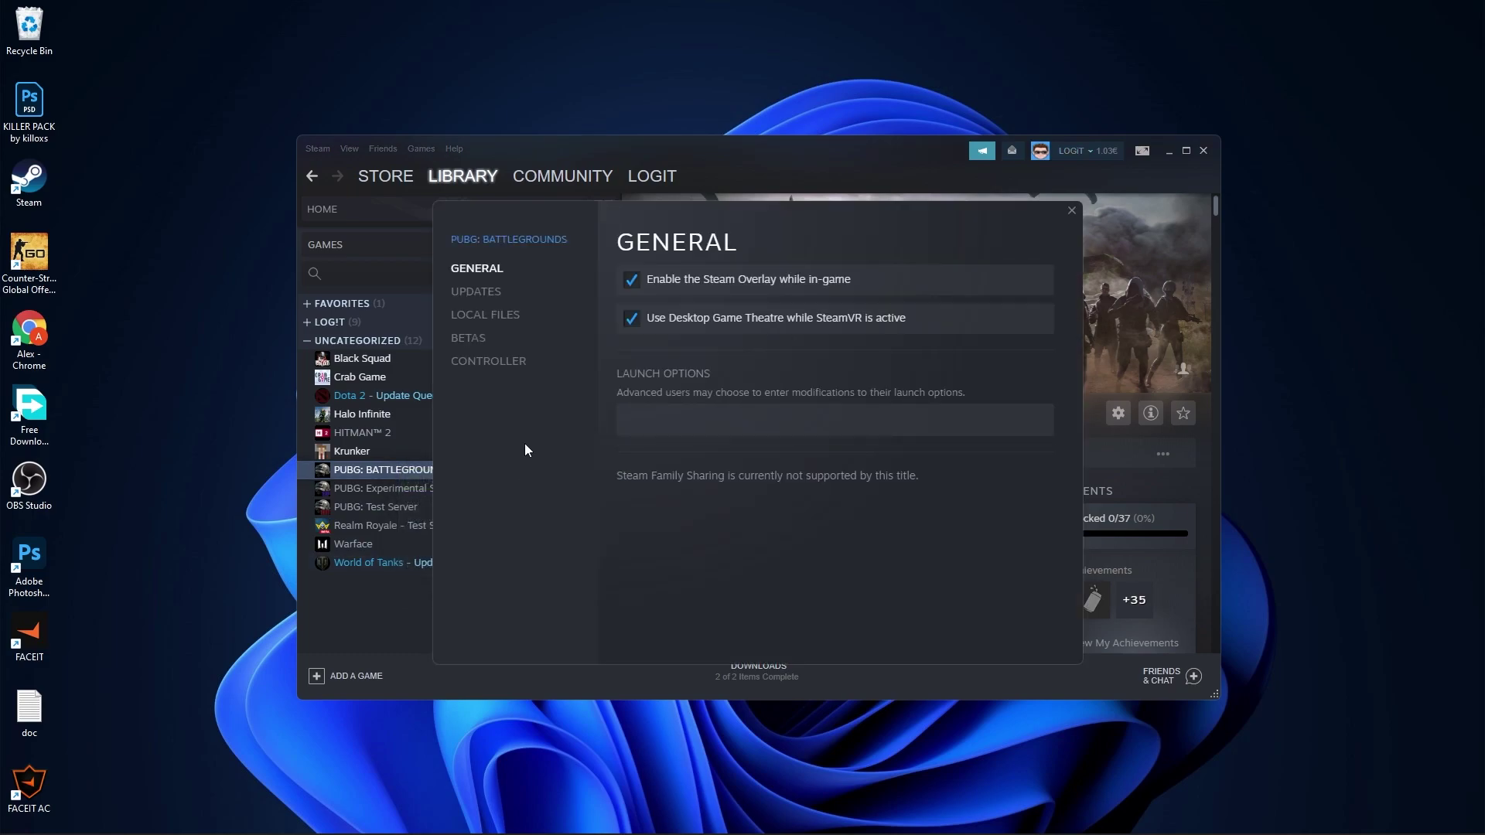
left_click(493, 319)
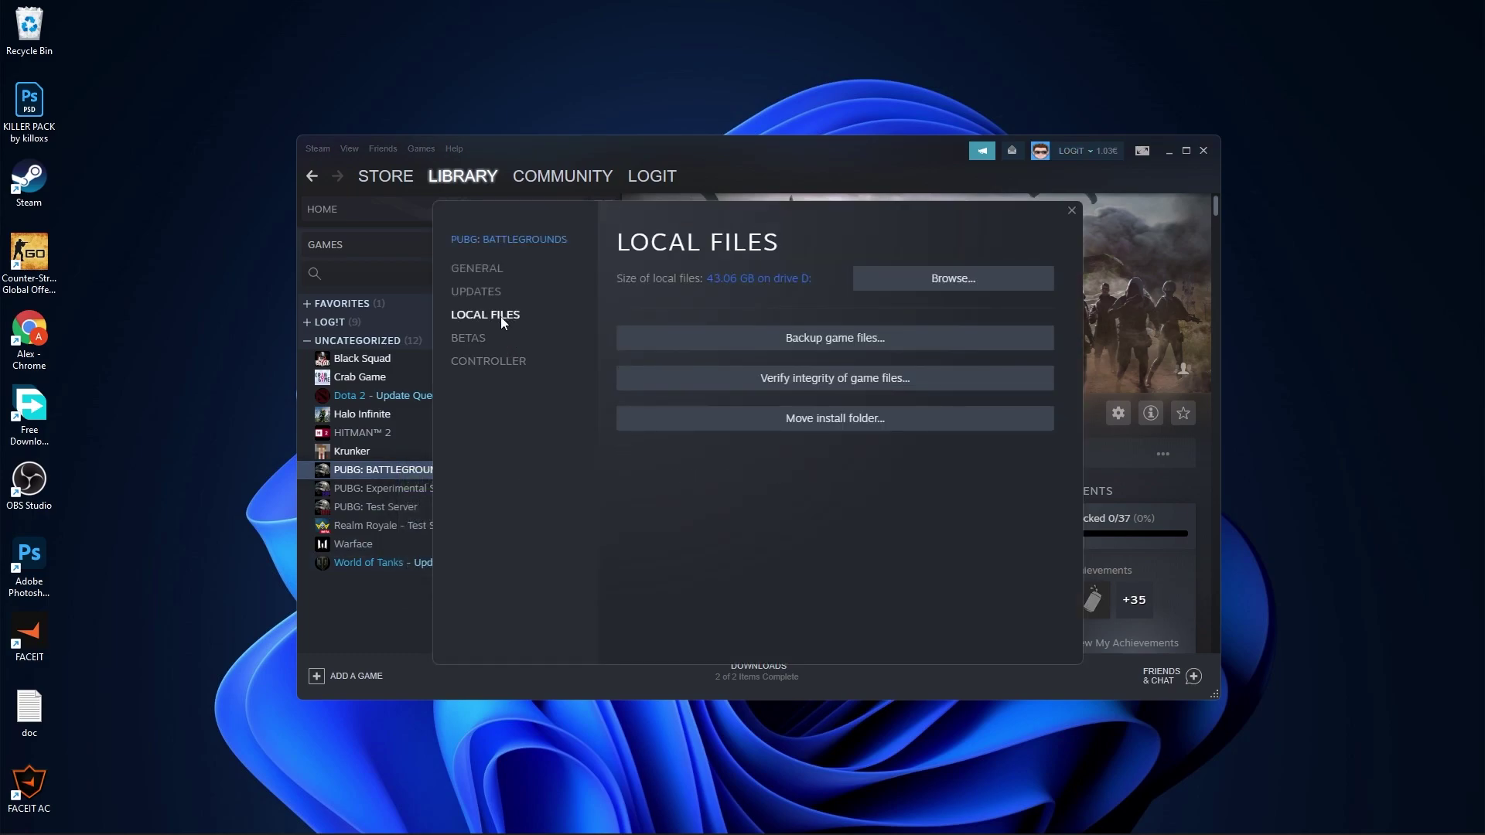
left_click(953, 280)
left_click(1073, 210)
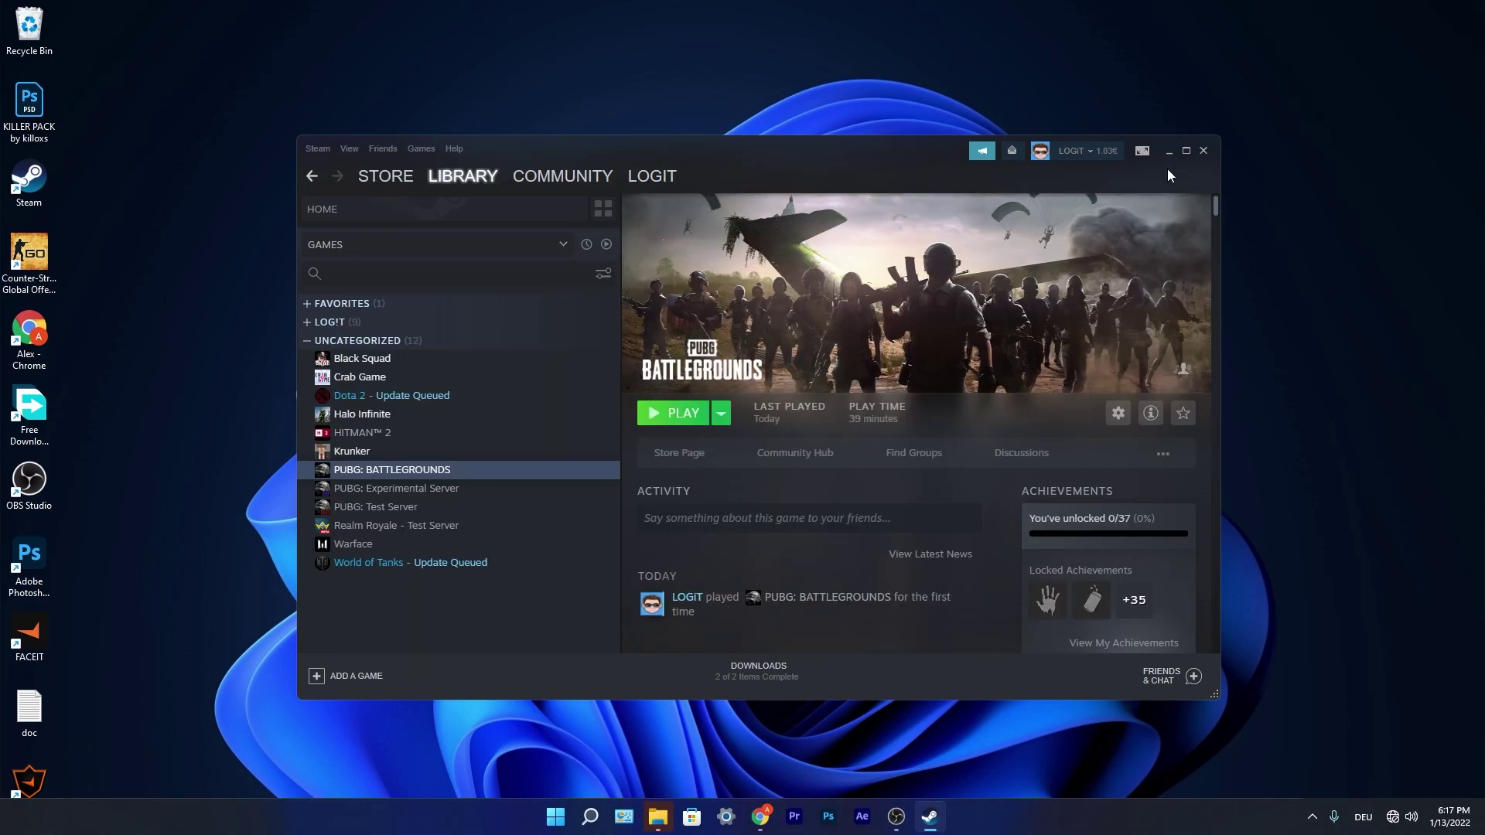
left_click(1169, 151)
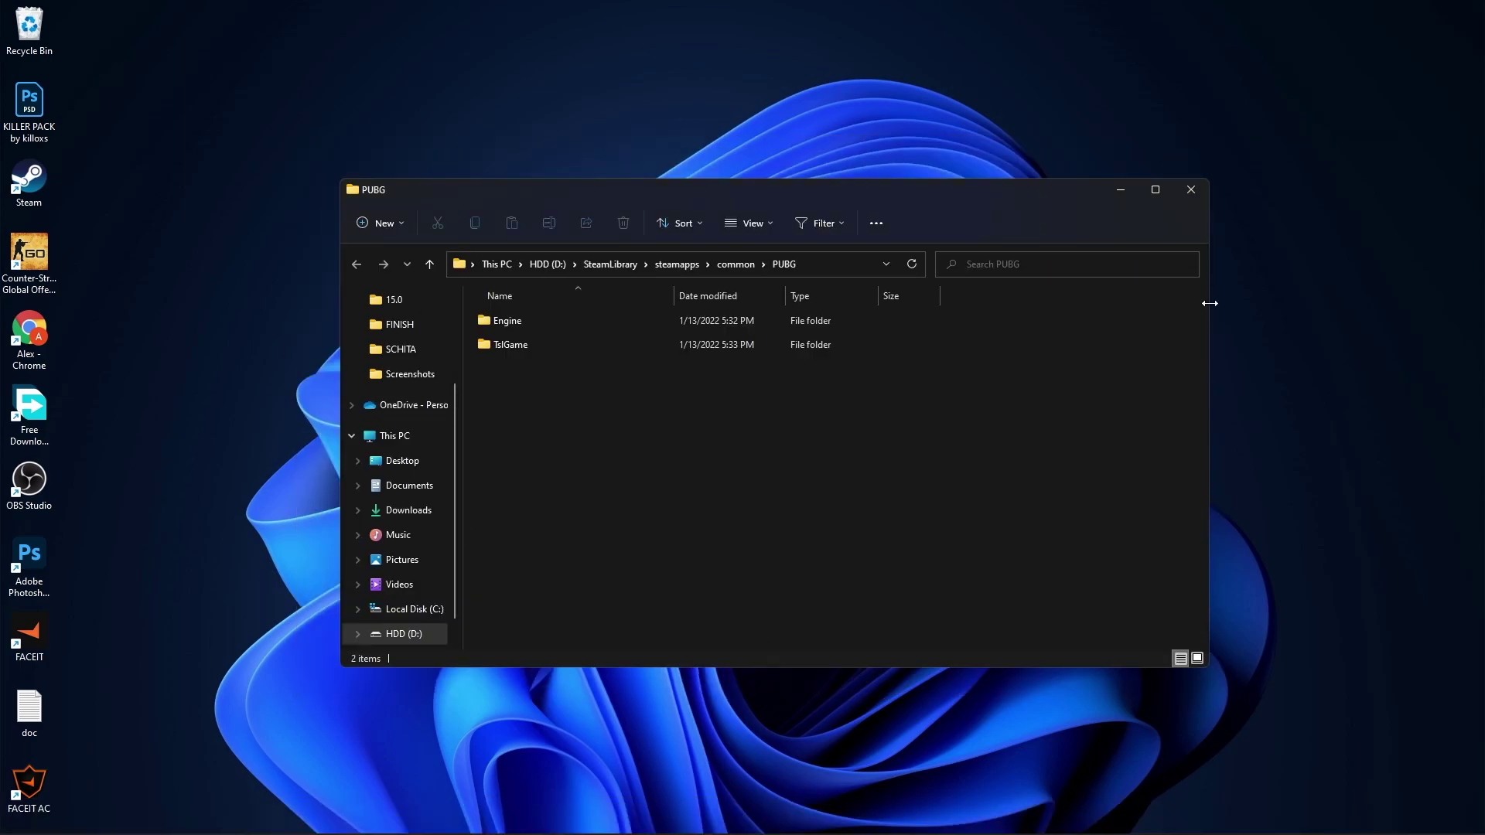
In the PUBG install folder, go into TslGame, Binaries and Win64.
left_click(541, 345)
double_click(514, 344)
left_click(539, 322)
double_click(520, 326)
left_click(534, 348)
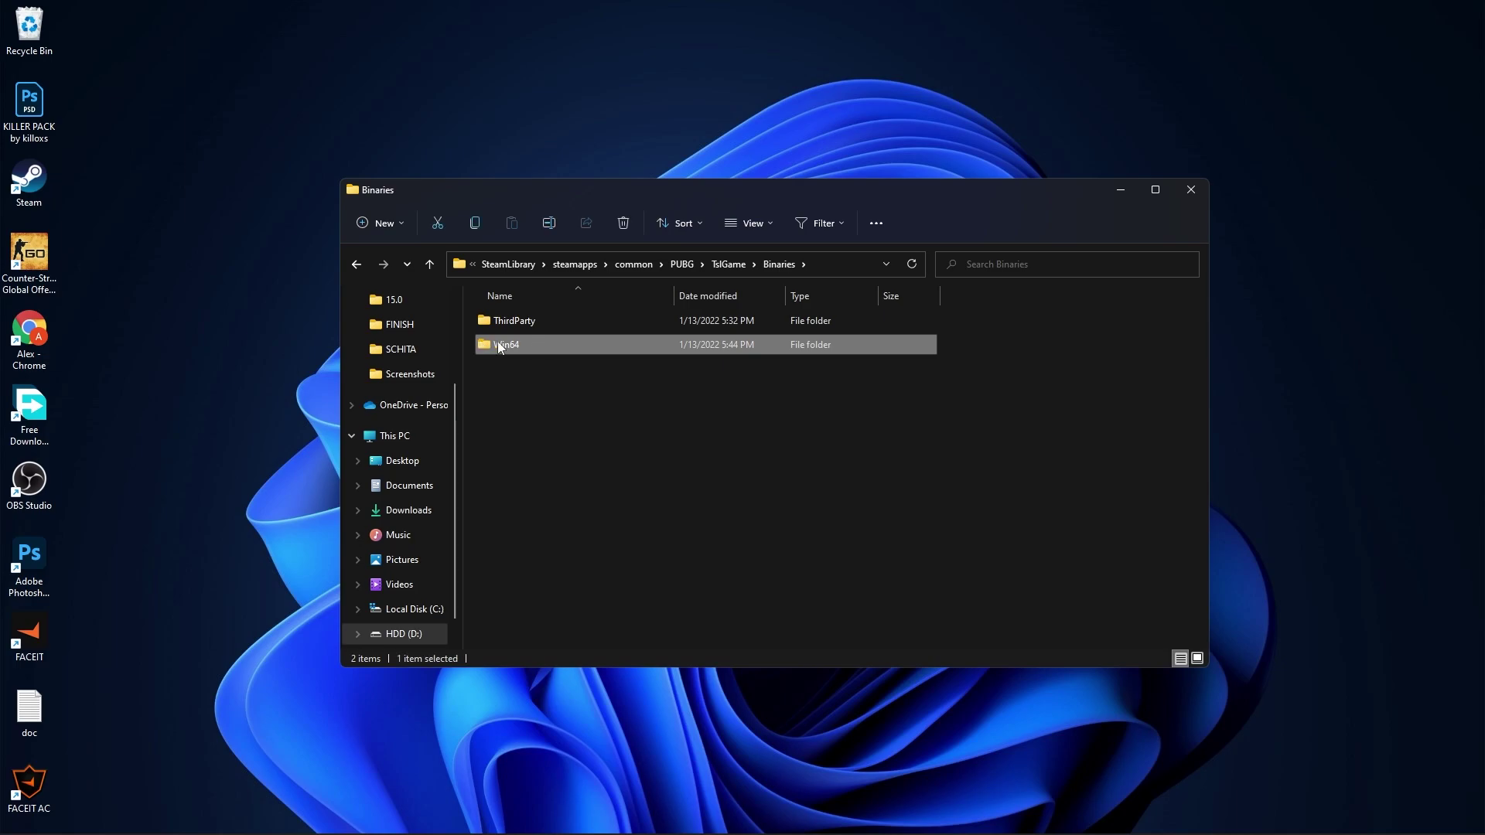
double_click(515, 344)
In the compatibility properties of the TslGame application, enable Disable fullscreen optimizations.
left_click(482, 465)
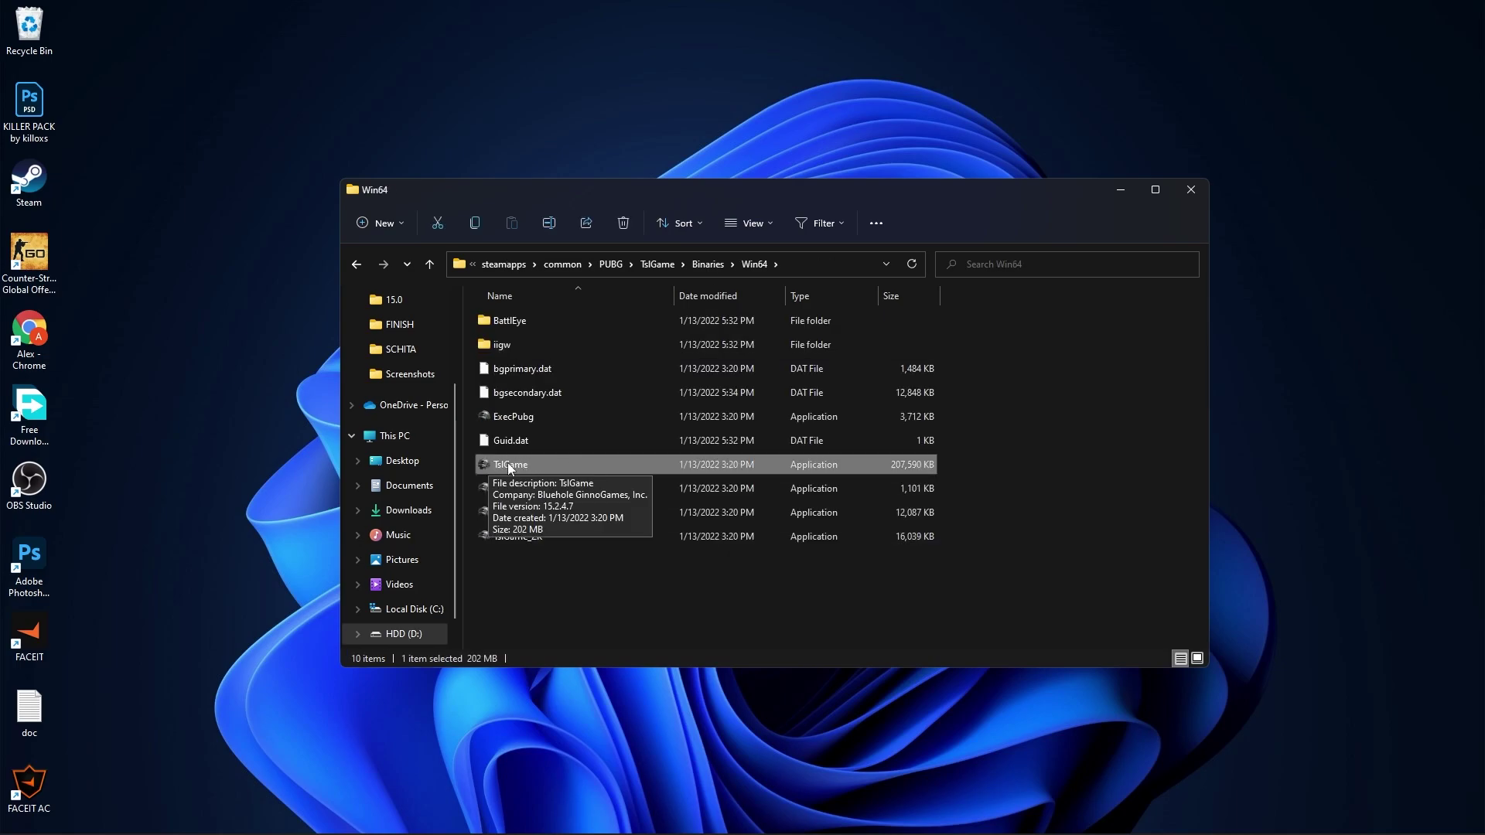
right_click(531, 464)
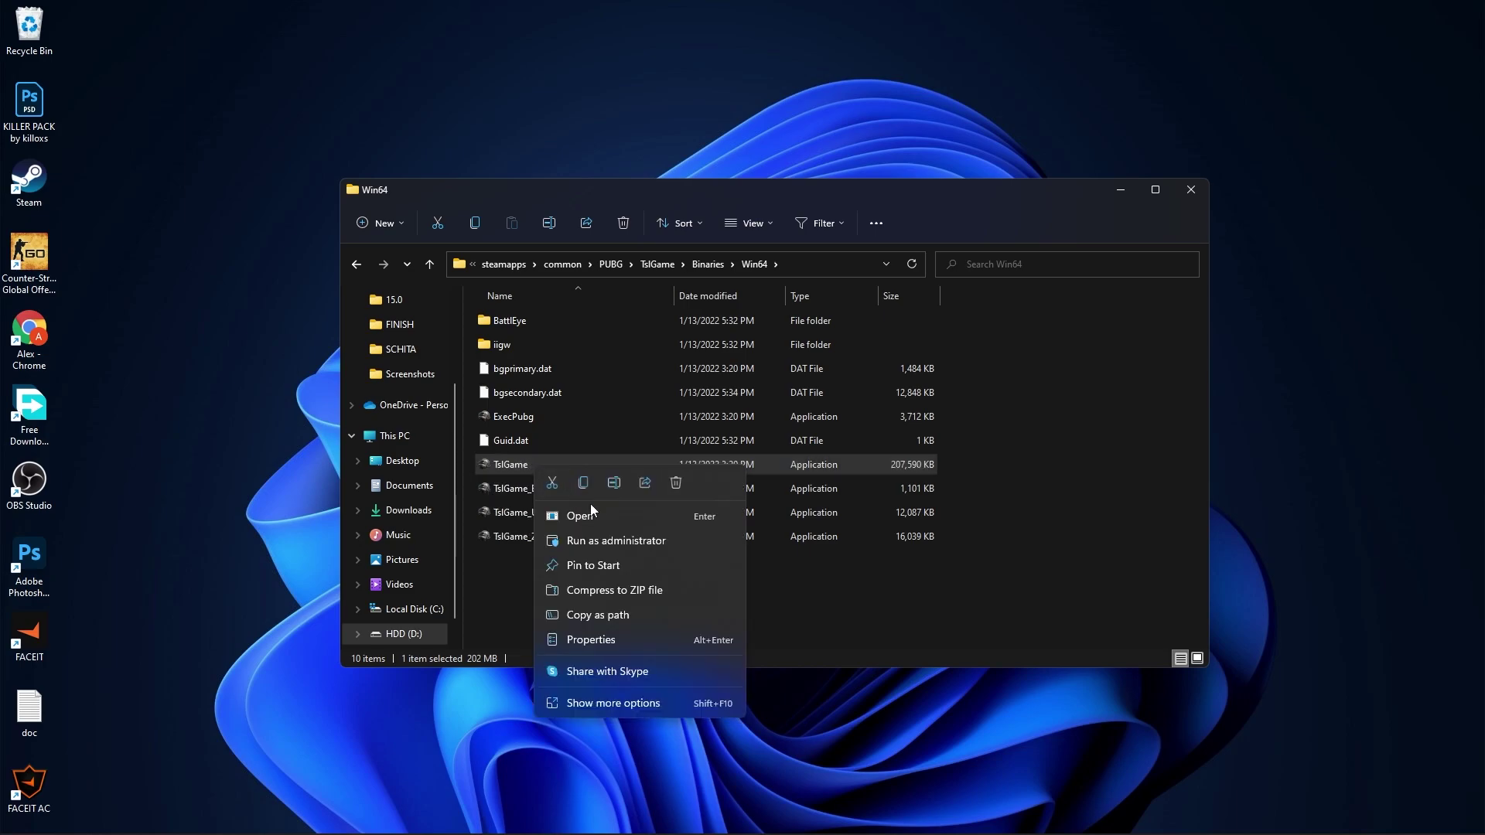
left_click(613, 703)
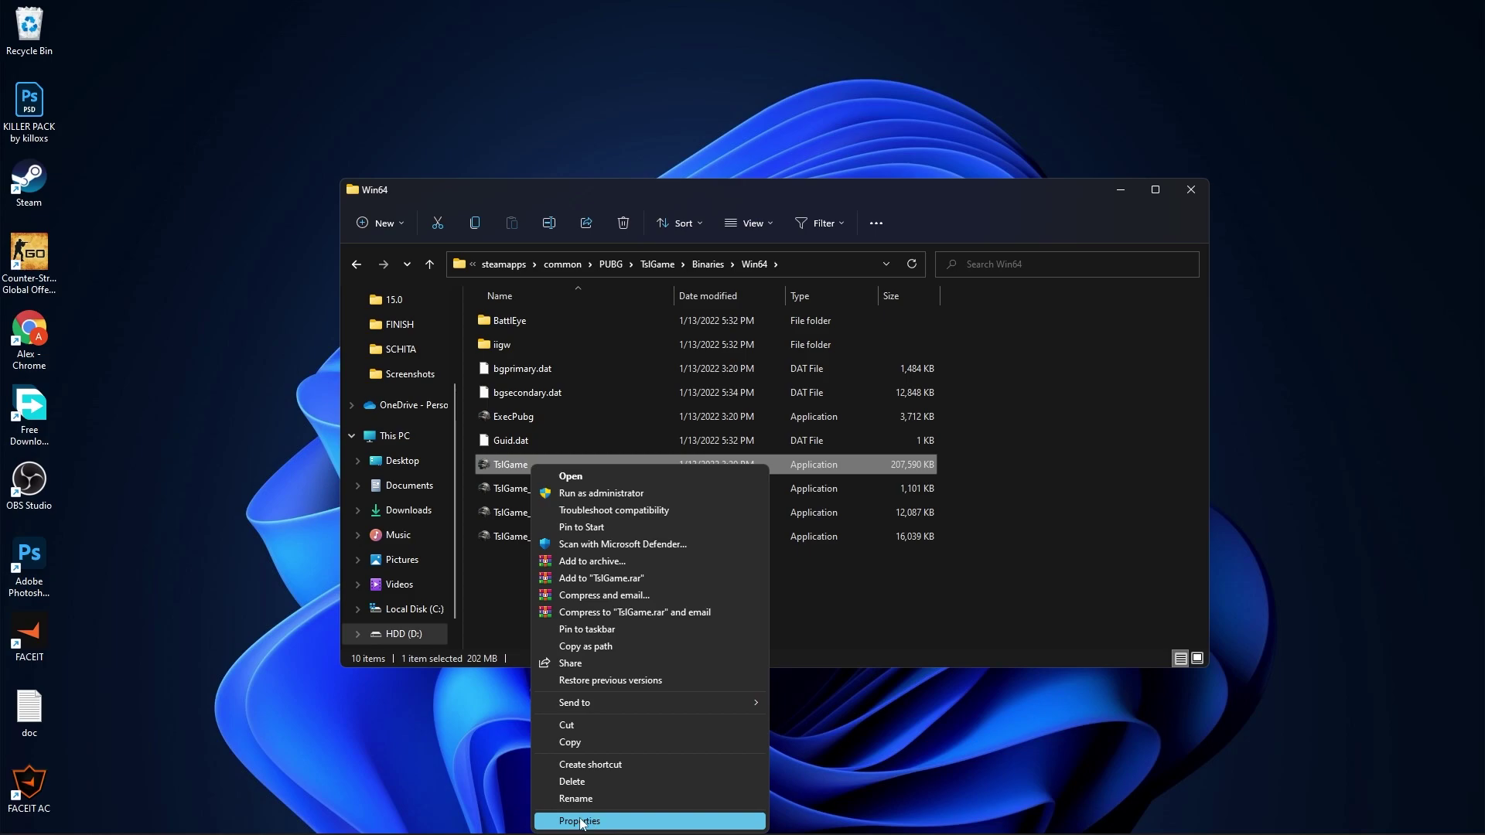
left_click(604, 823)
left_click(676, 440)
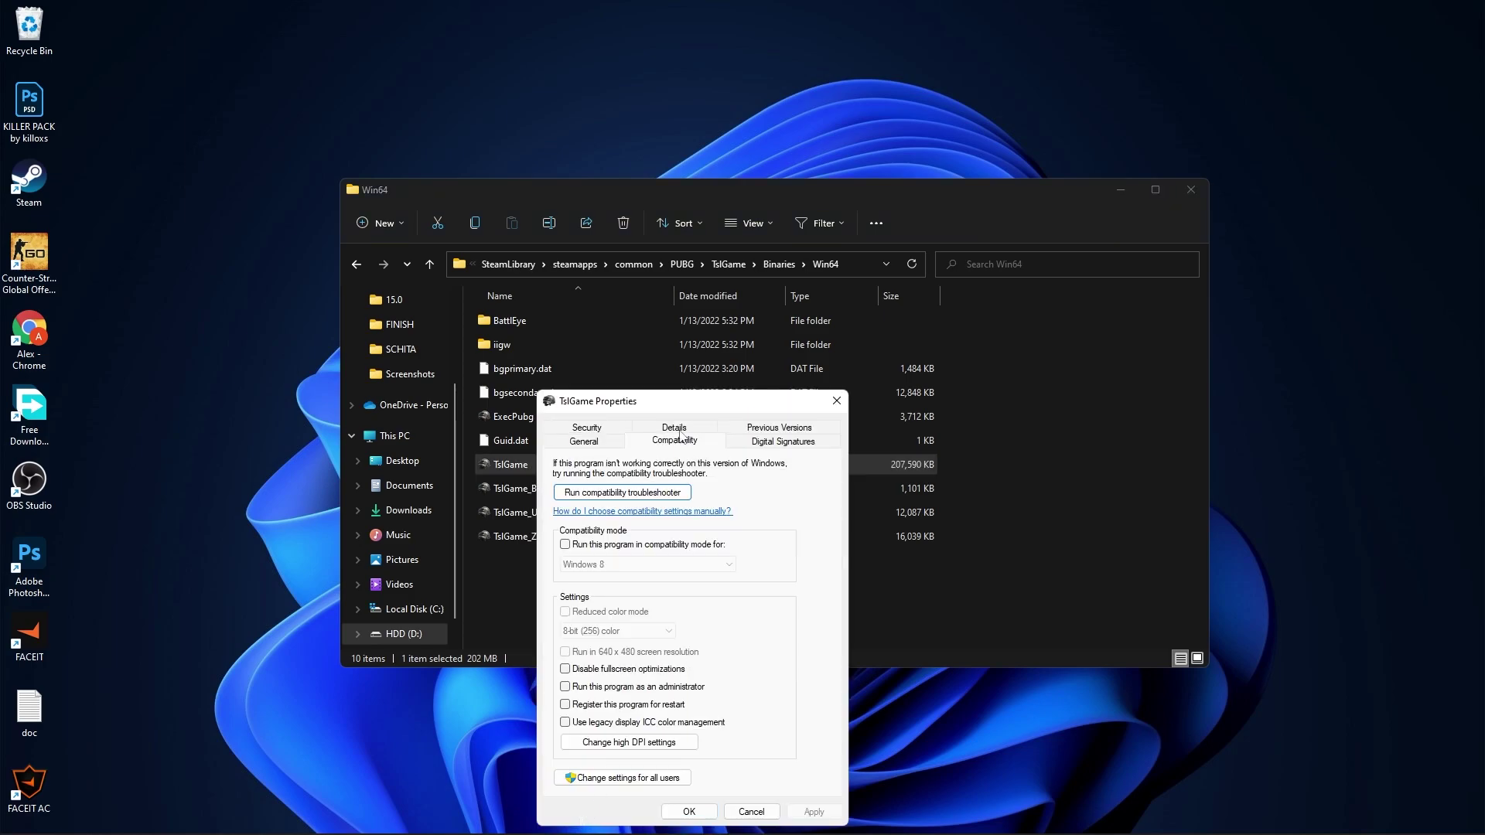
left_click(566, 669)
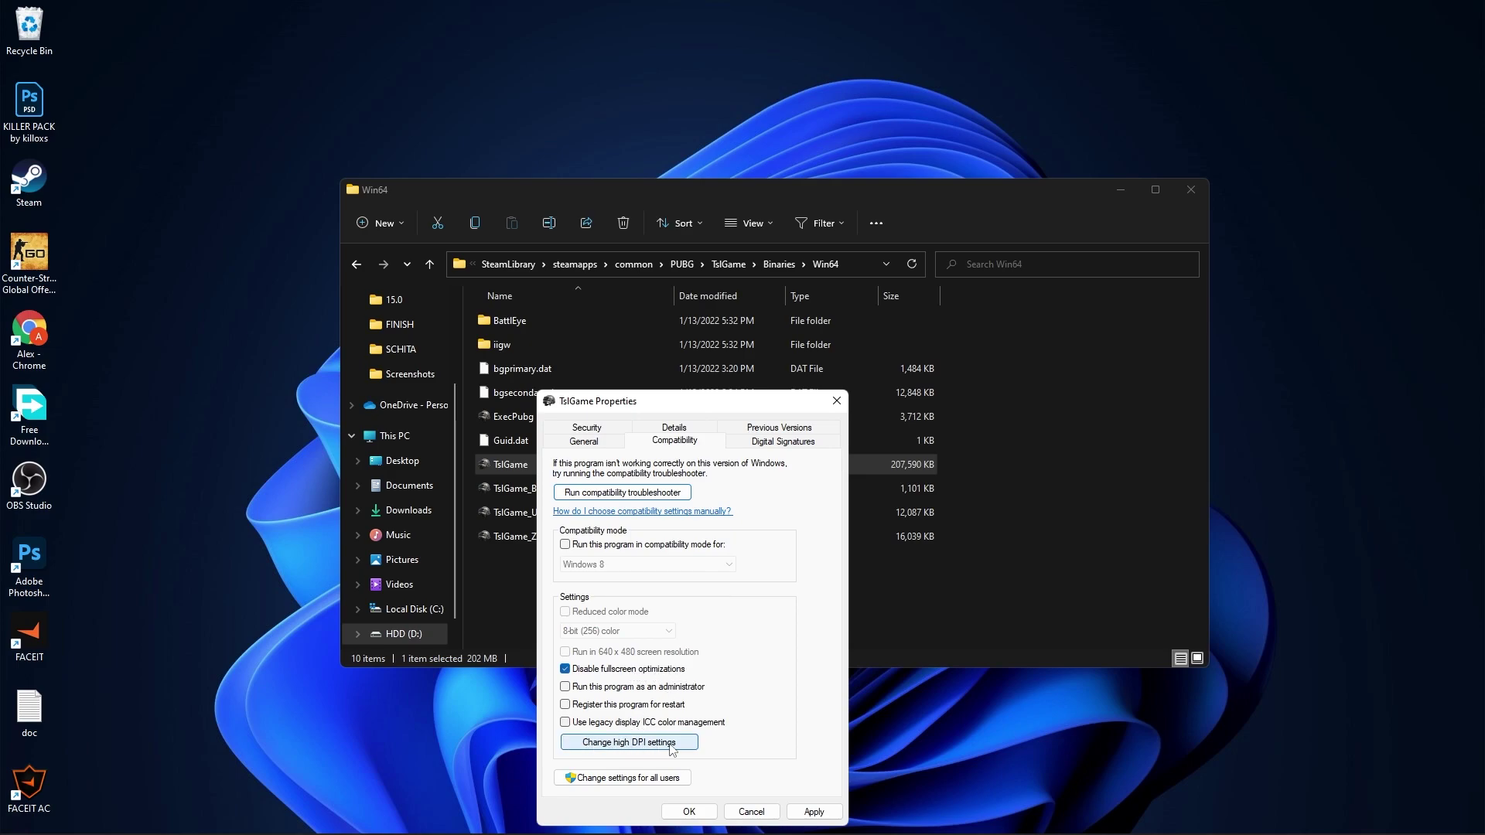
Adjust TslGame's high DPI settings, apply the compatibility changes and close its properties.
left_click(631, 747)
left_click(609, 700)
left_click(743, 755)
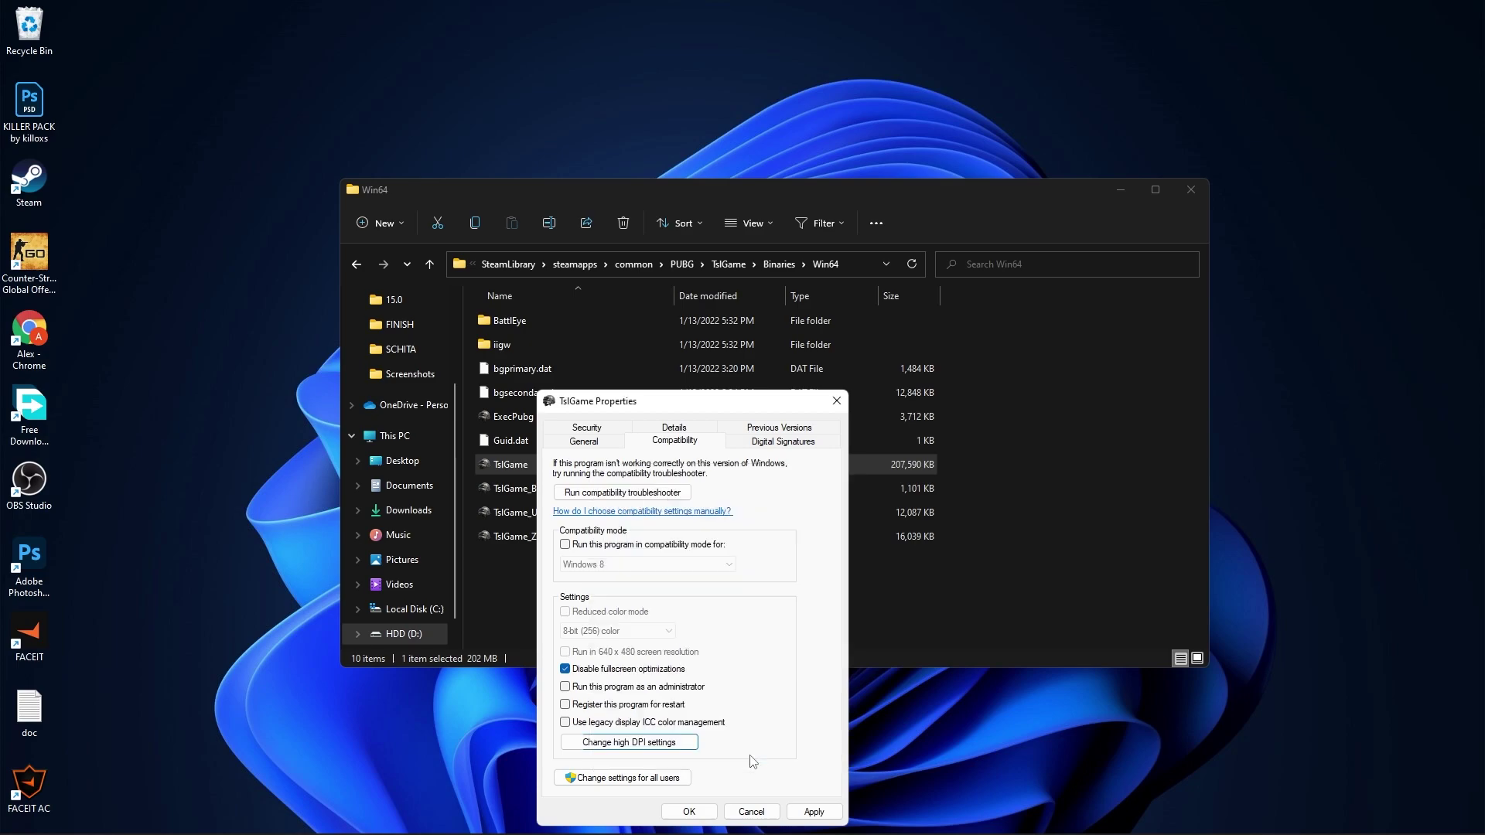
left_click(816, 808)
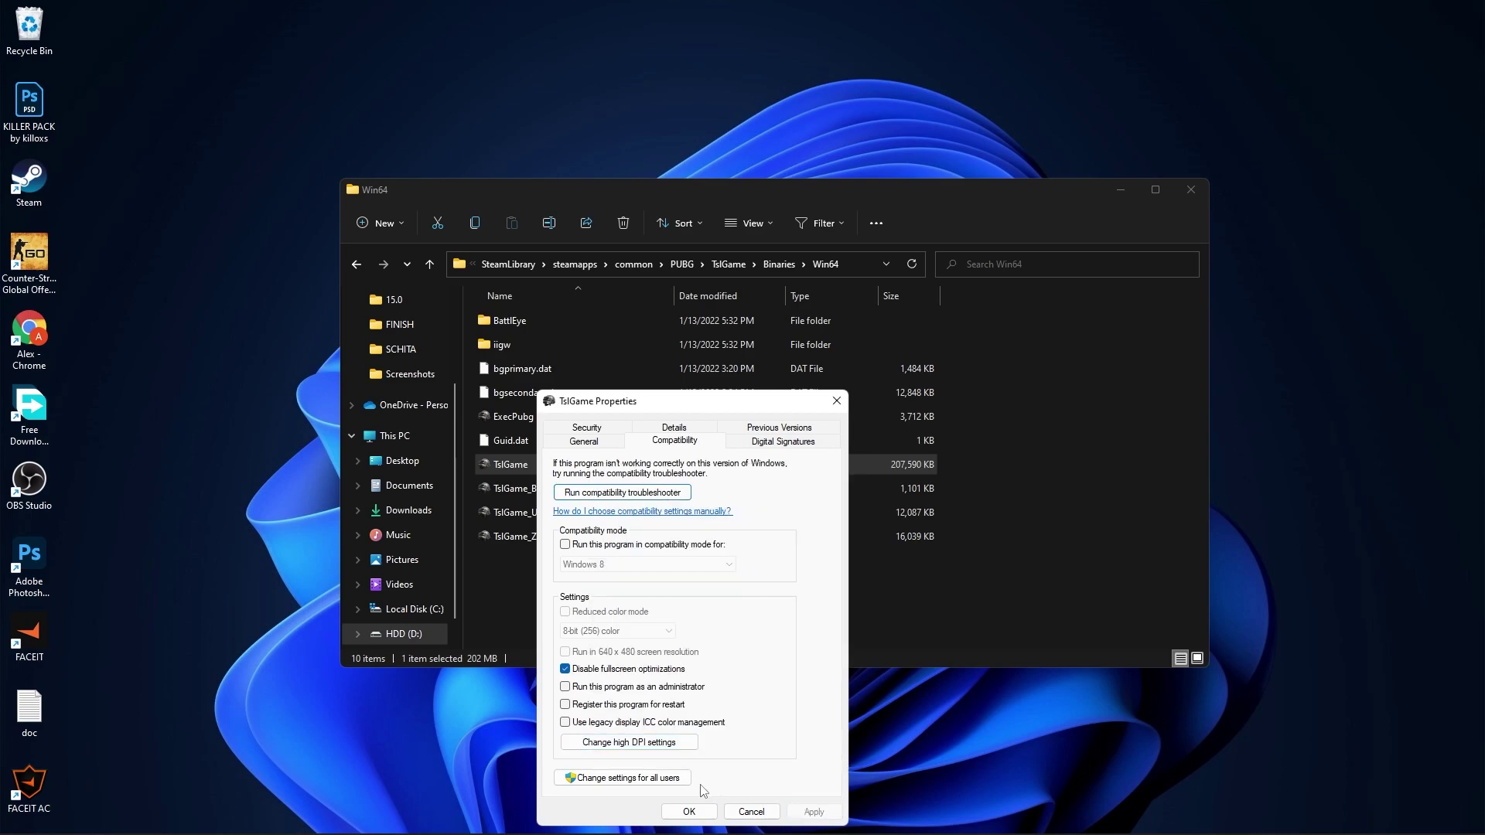
left_click(695, 810)
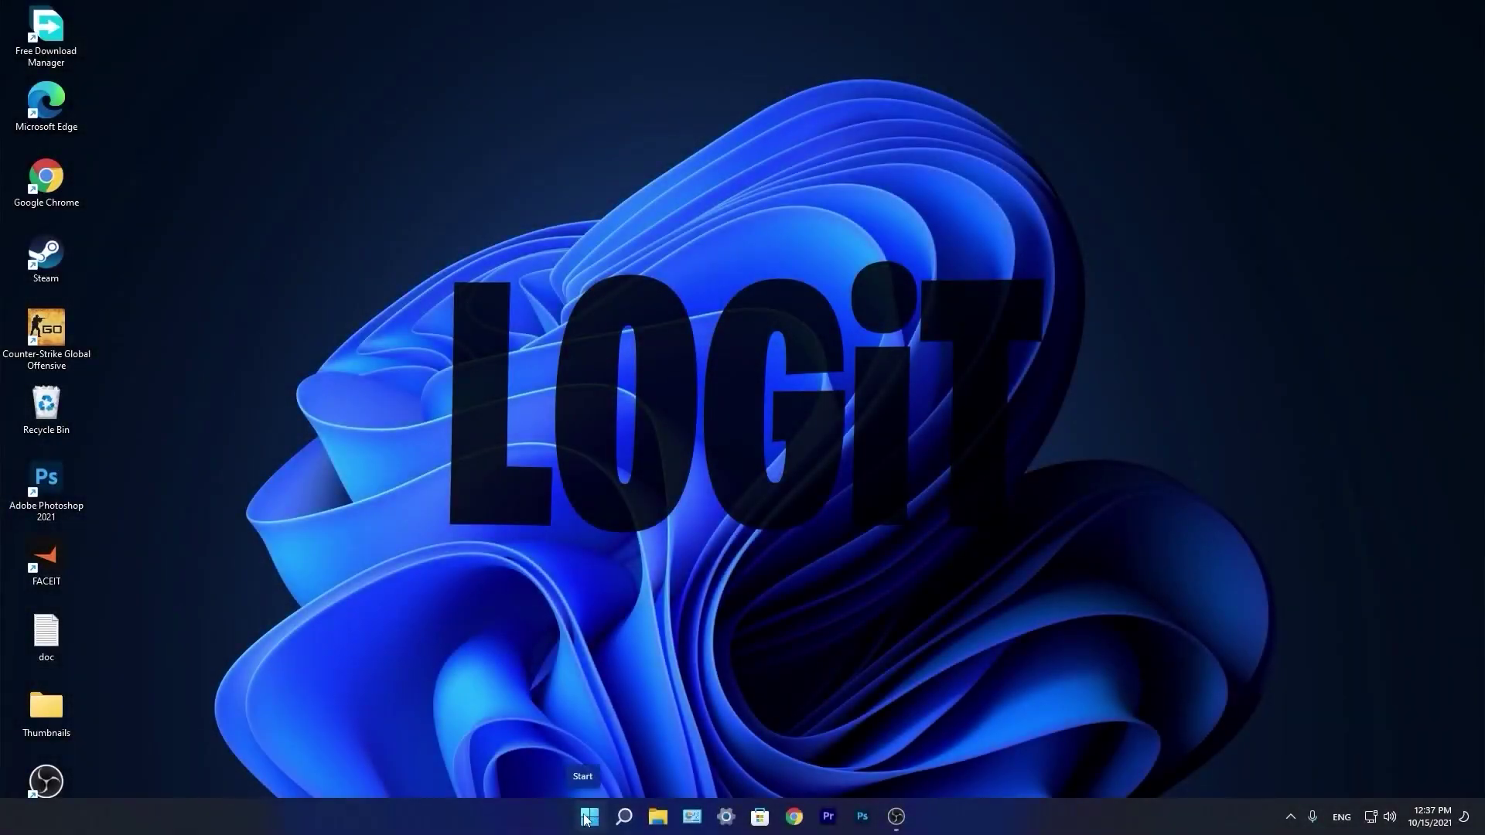
Switch to Windows Settings and open the Windows Update page.
left_click(590, 817)
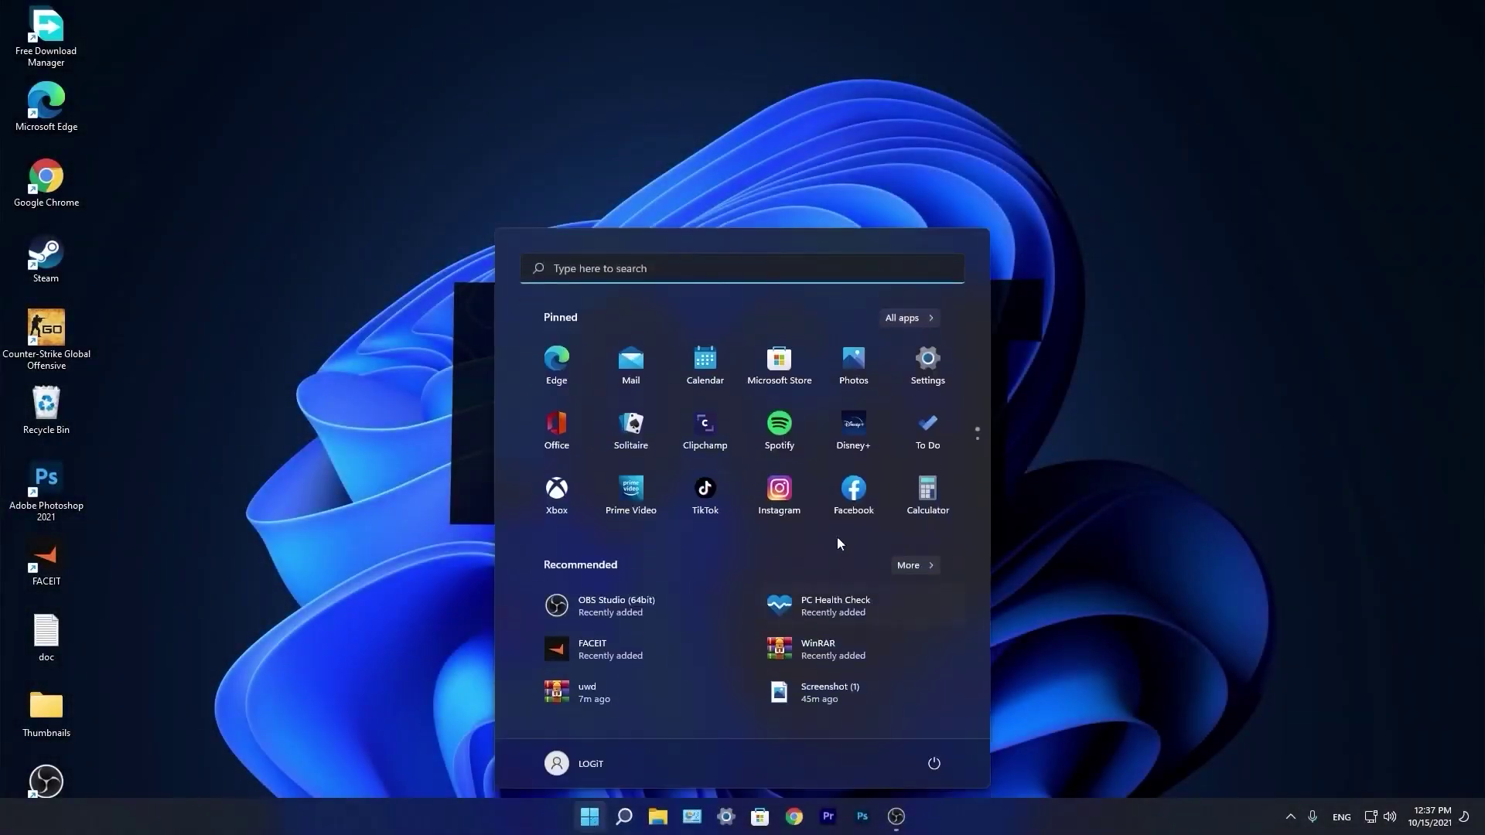
left_click(928, 373)
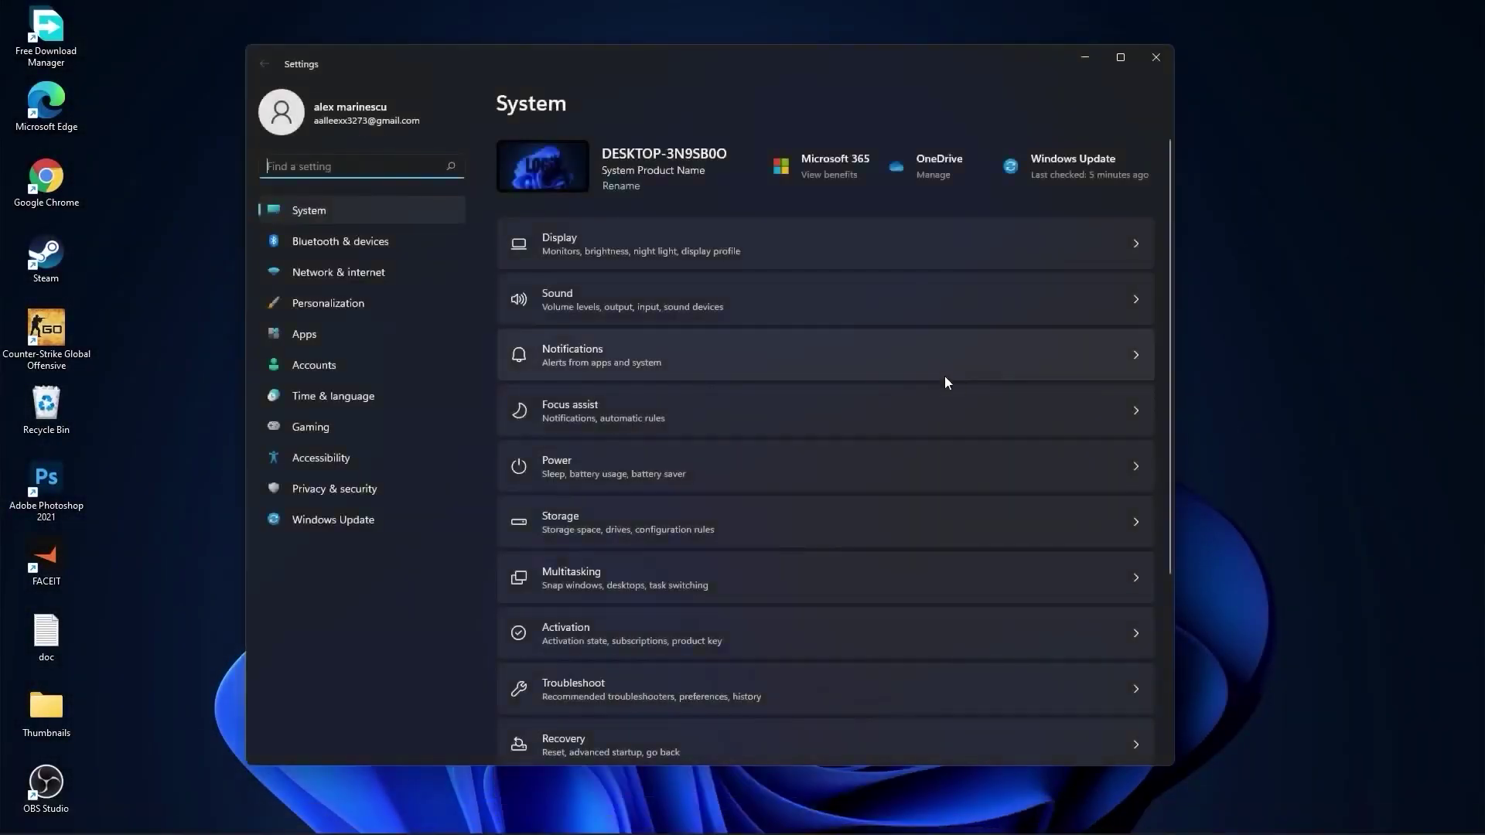
left_click(300, 521)
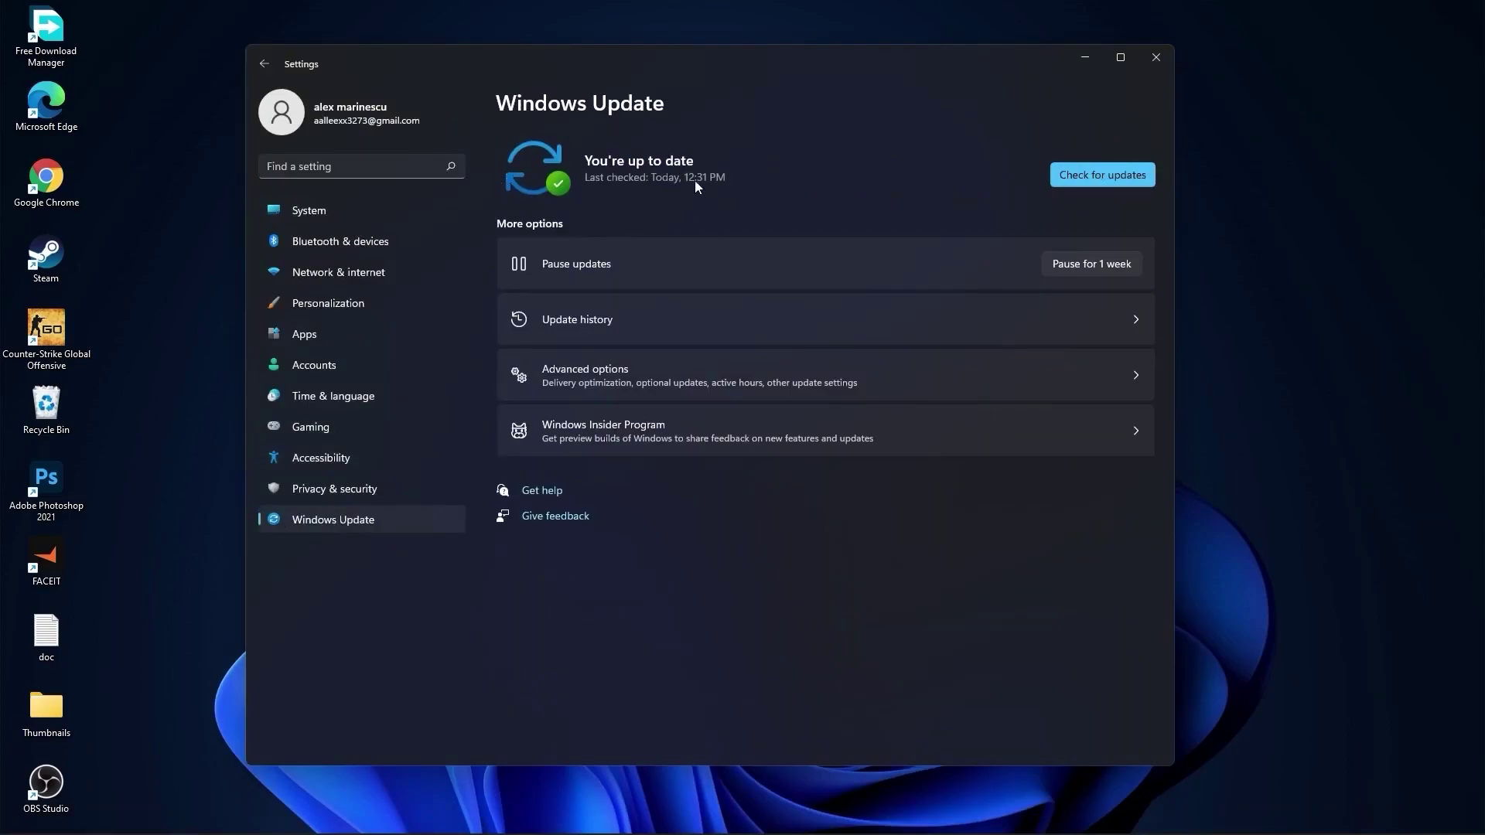
In the System display settings, open Advanced display, set the refresh rate to 74.97 Hz and return to the System page.
left_click(351, 208)
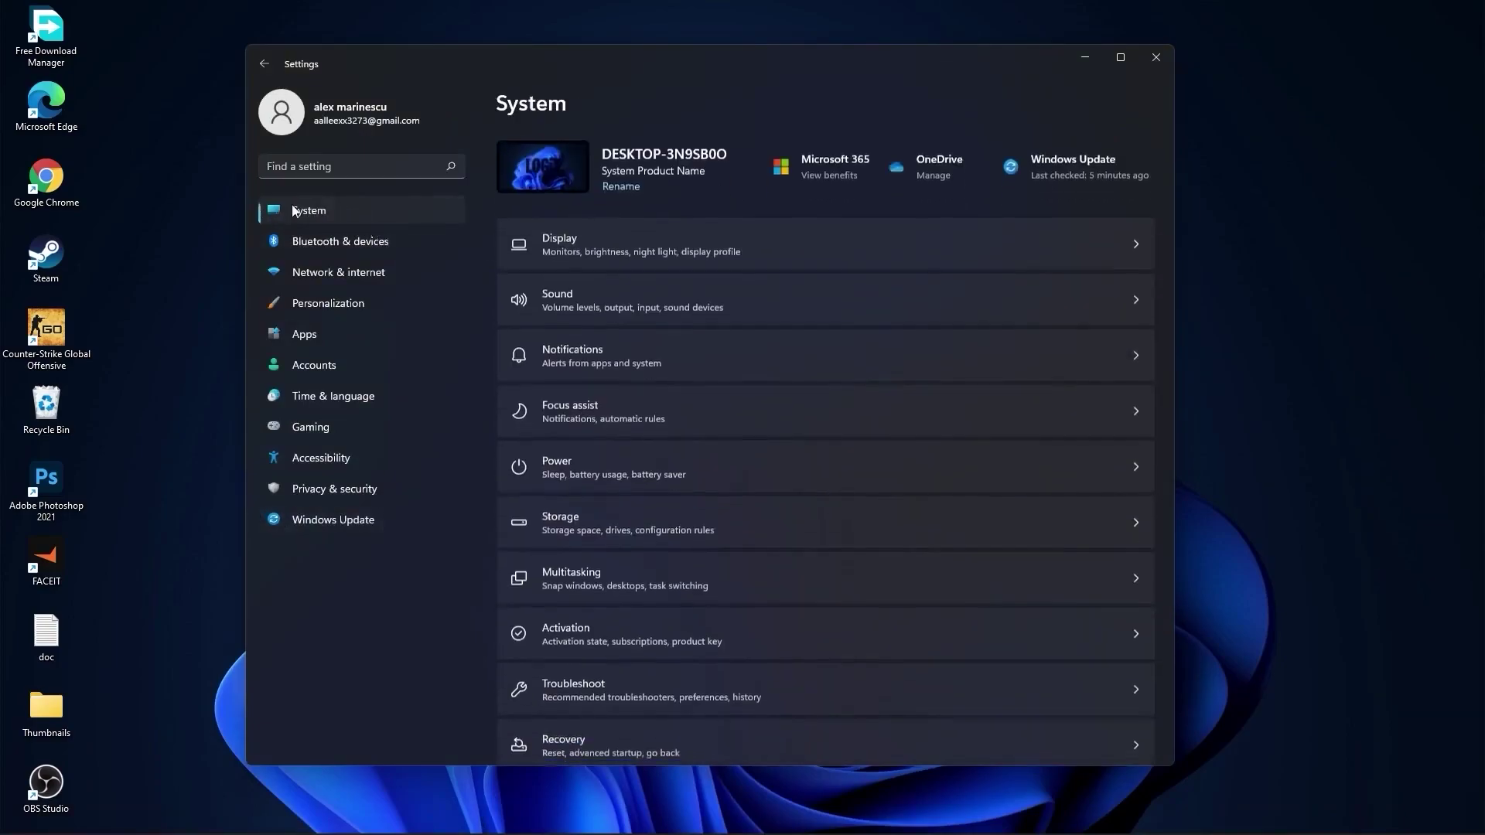
left_click(582, 239)
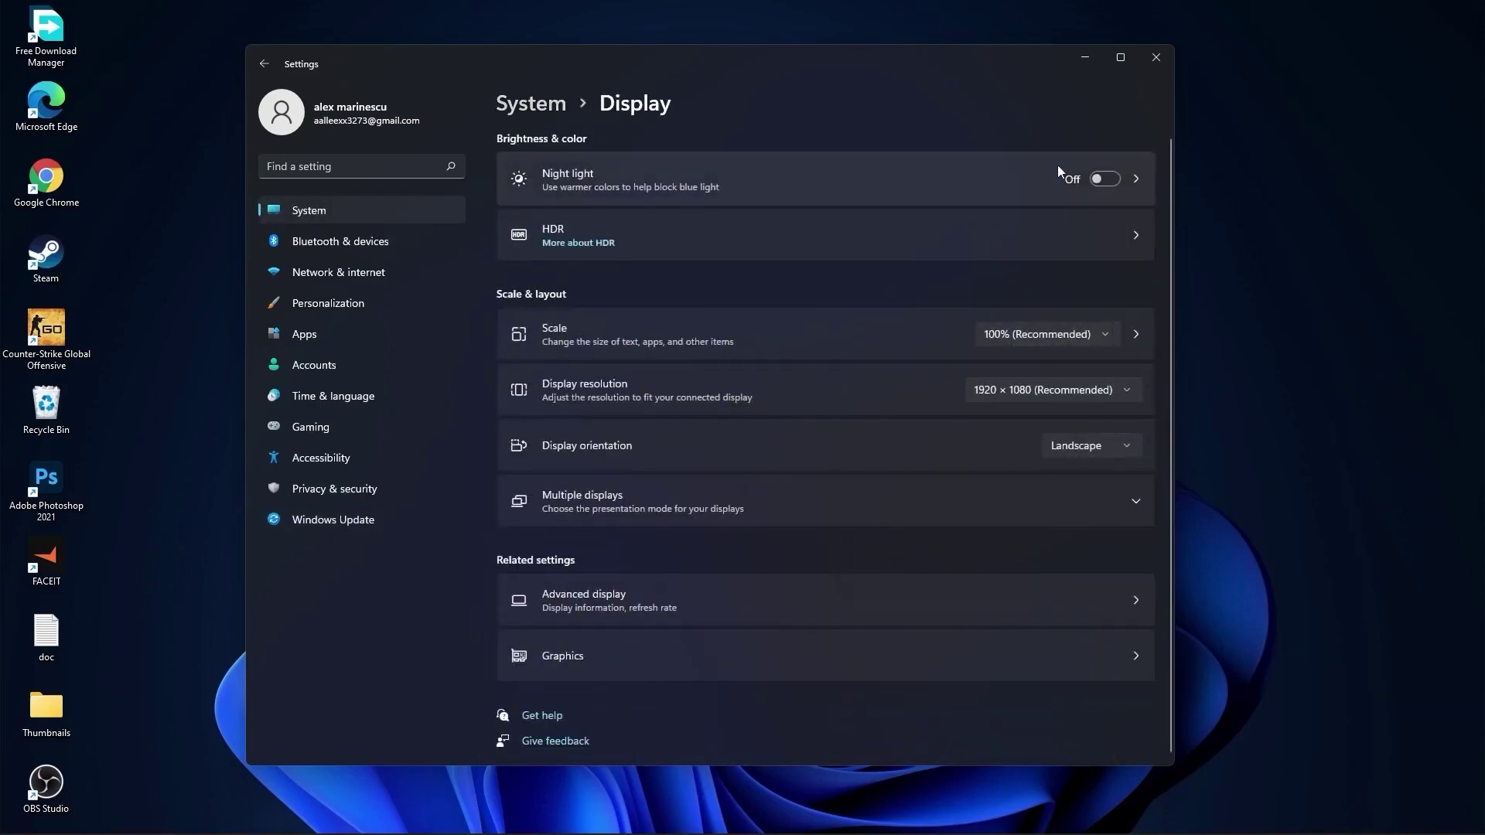
left_click(586, 602)
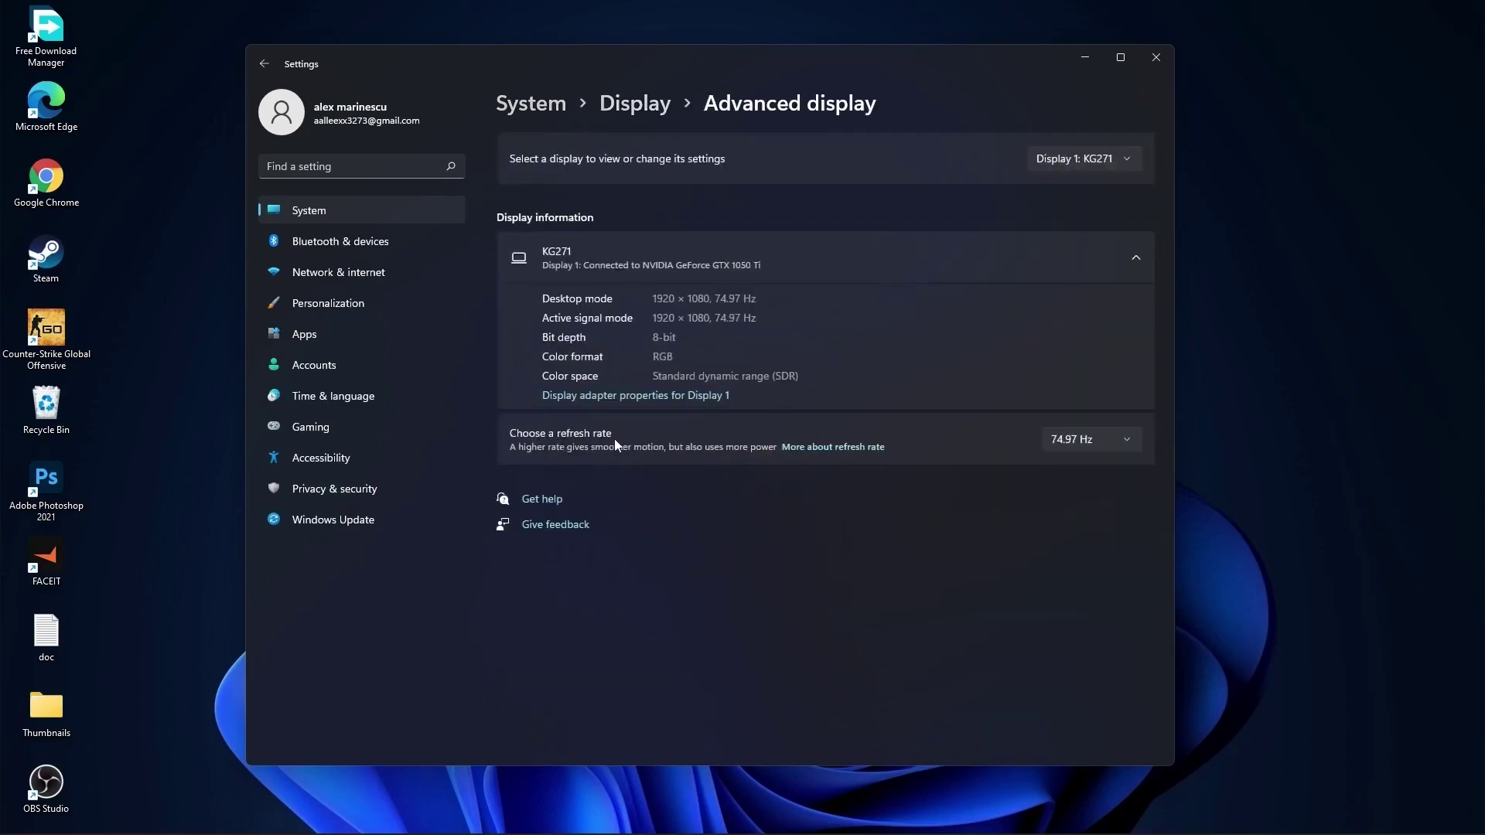
left_click(1098, 442)
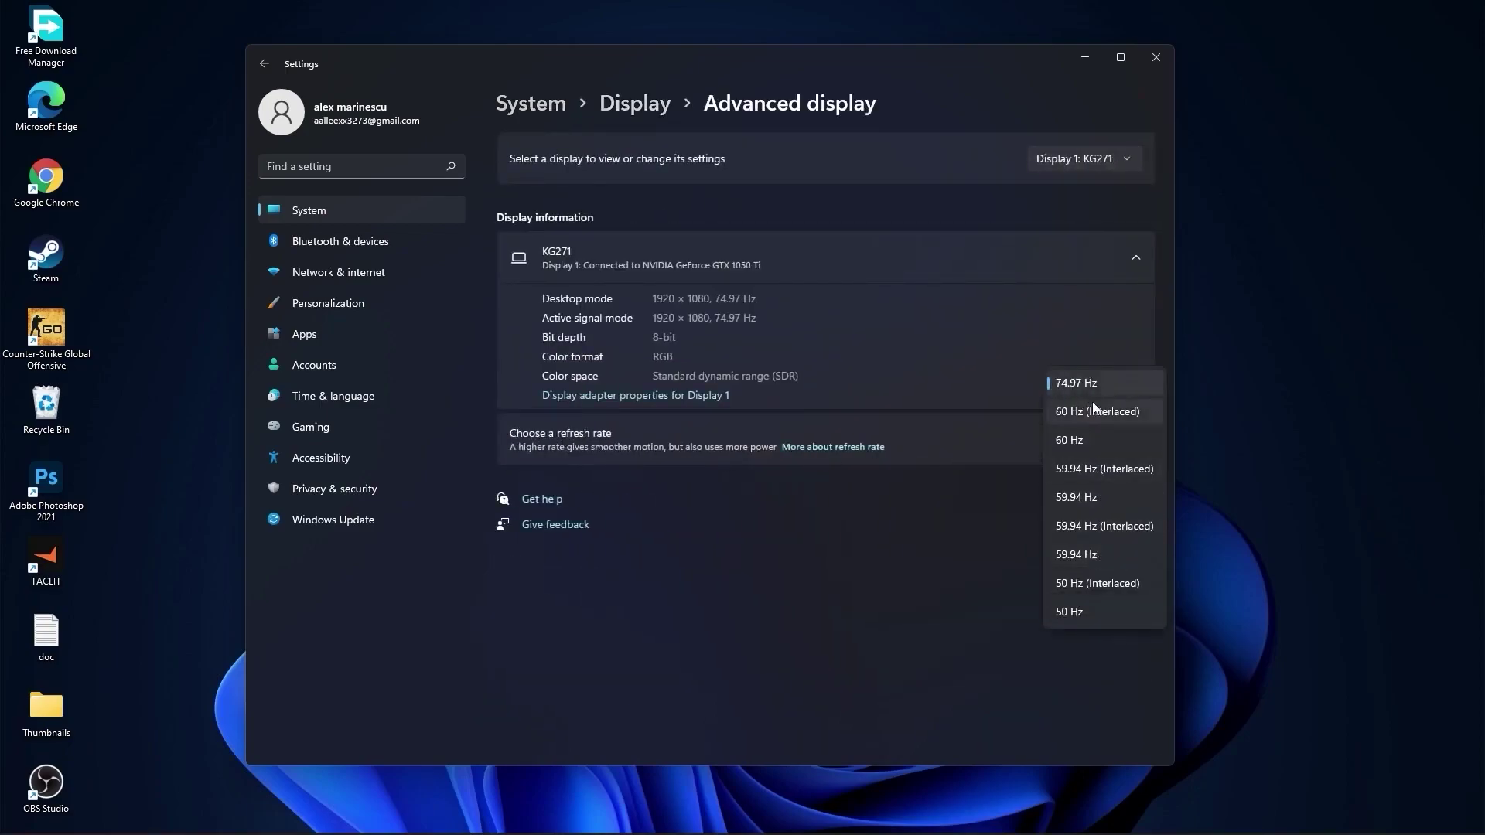
left_click(1075, 383)
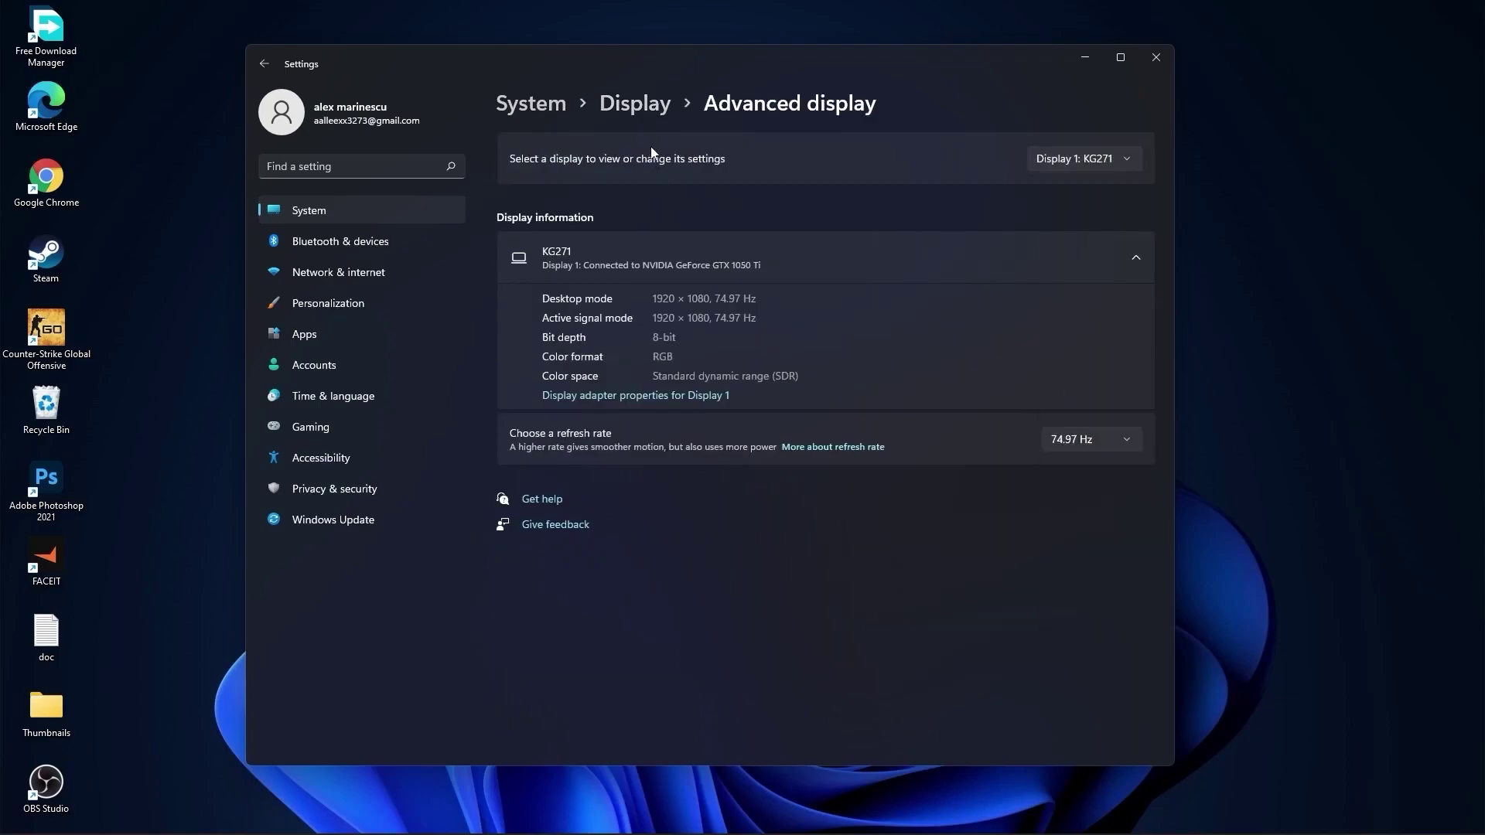
left_click(522, 106)
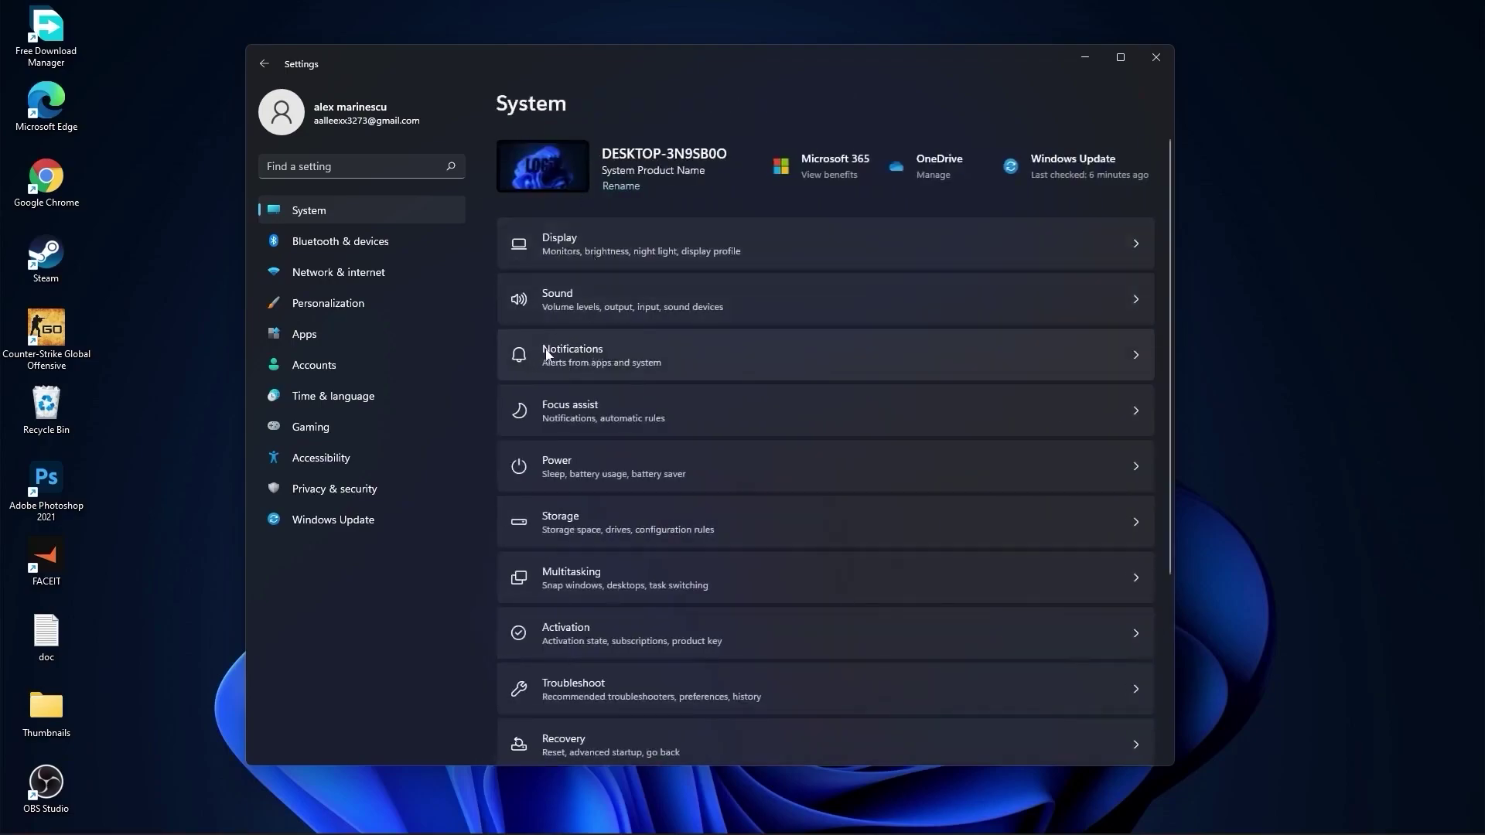
Review the Notifications and Focus assist settings, including the automatic rules, and return to the System page.
left_click(578, 356)
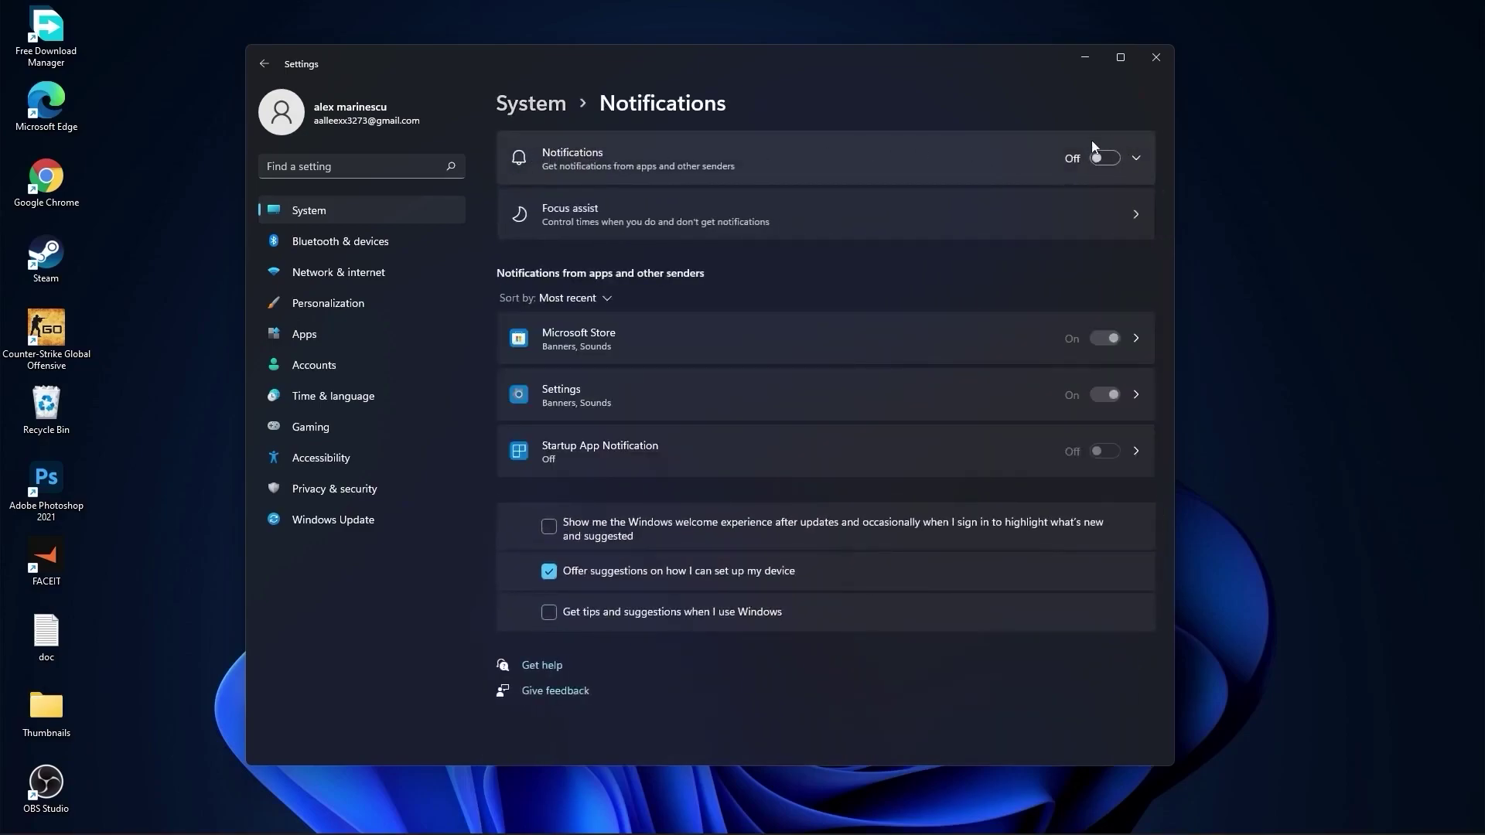
left_click(534, 104)
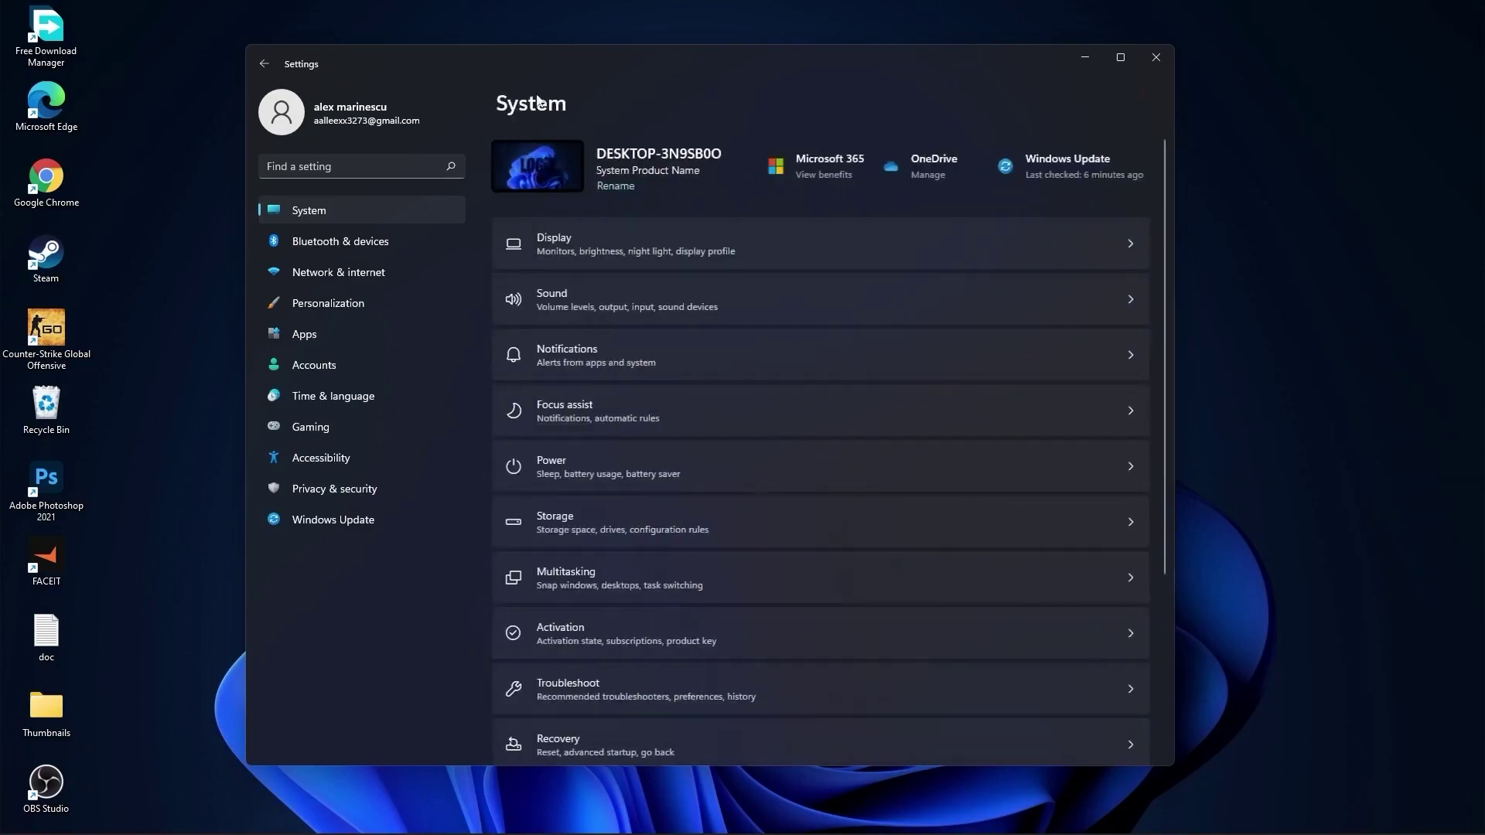
left_click(555, 414)
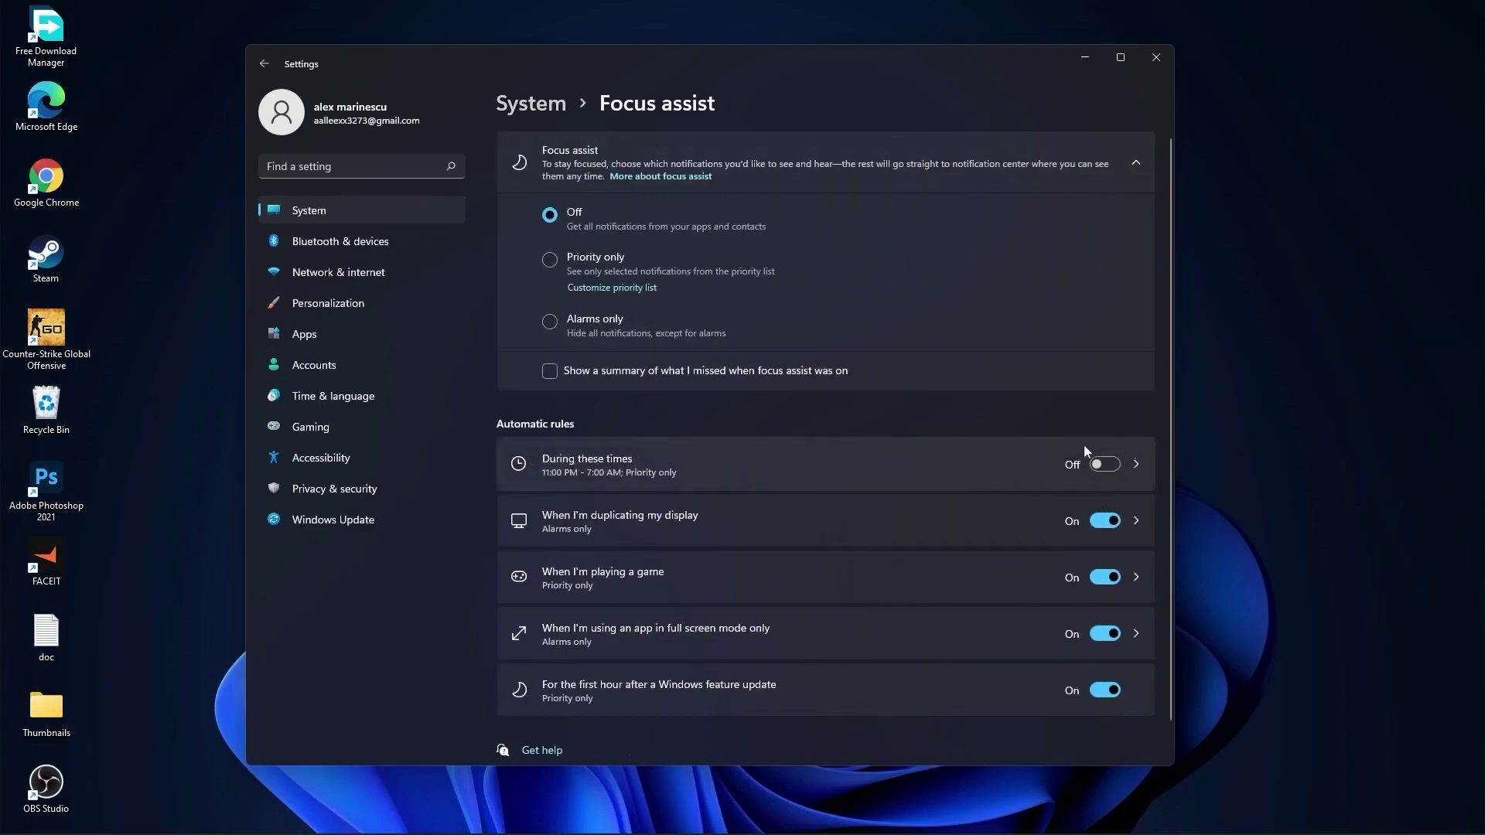
left_click(544, 106)
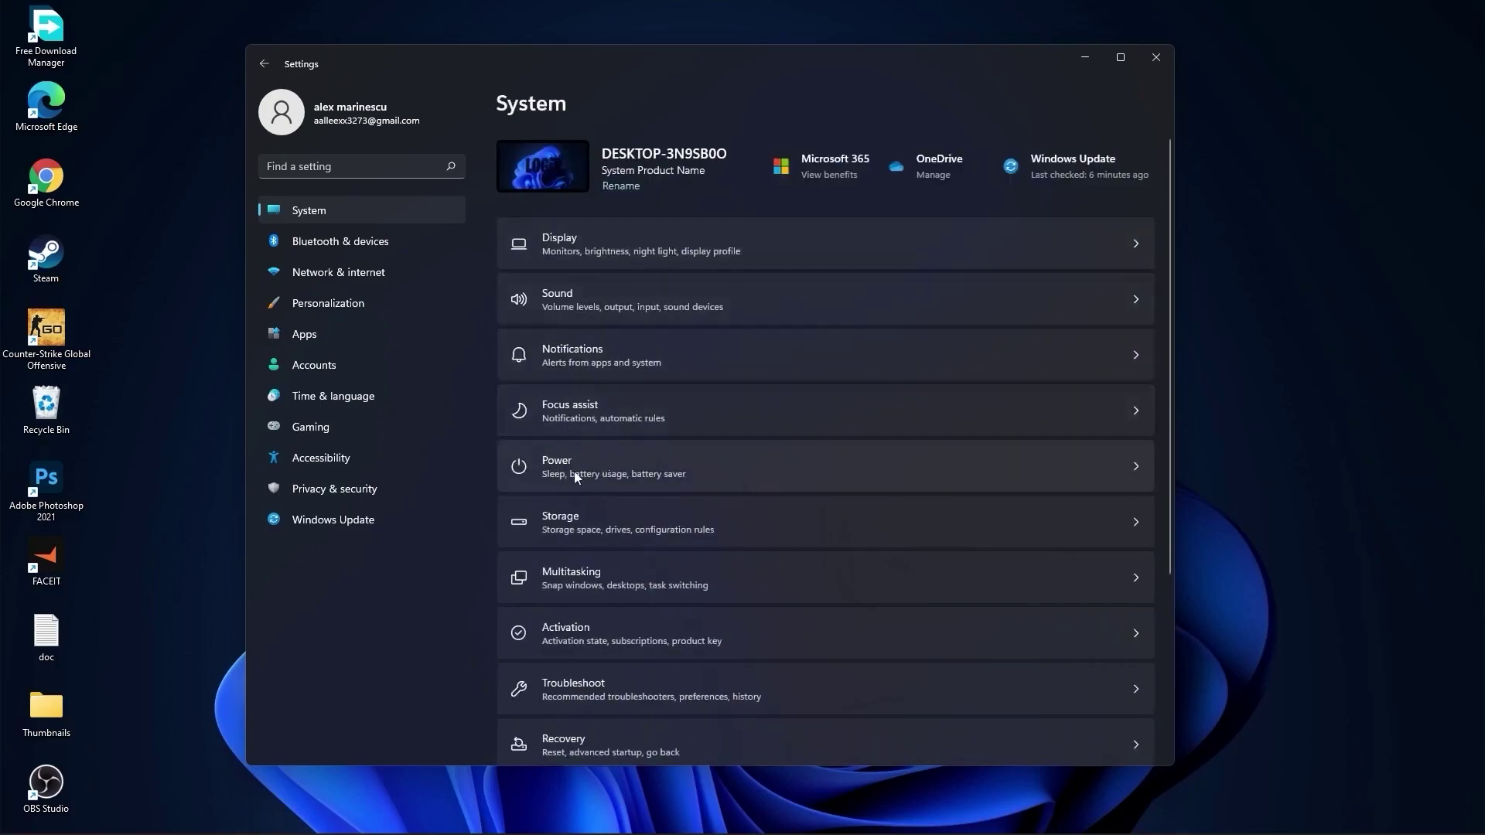
Set the power mode to Best performance in the Power settings and return to the System page.
left_click(582, 458)
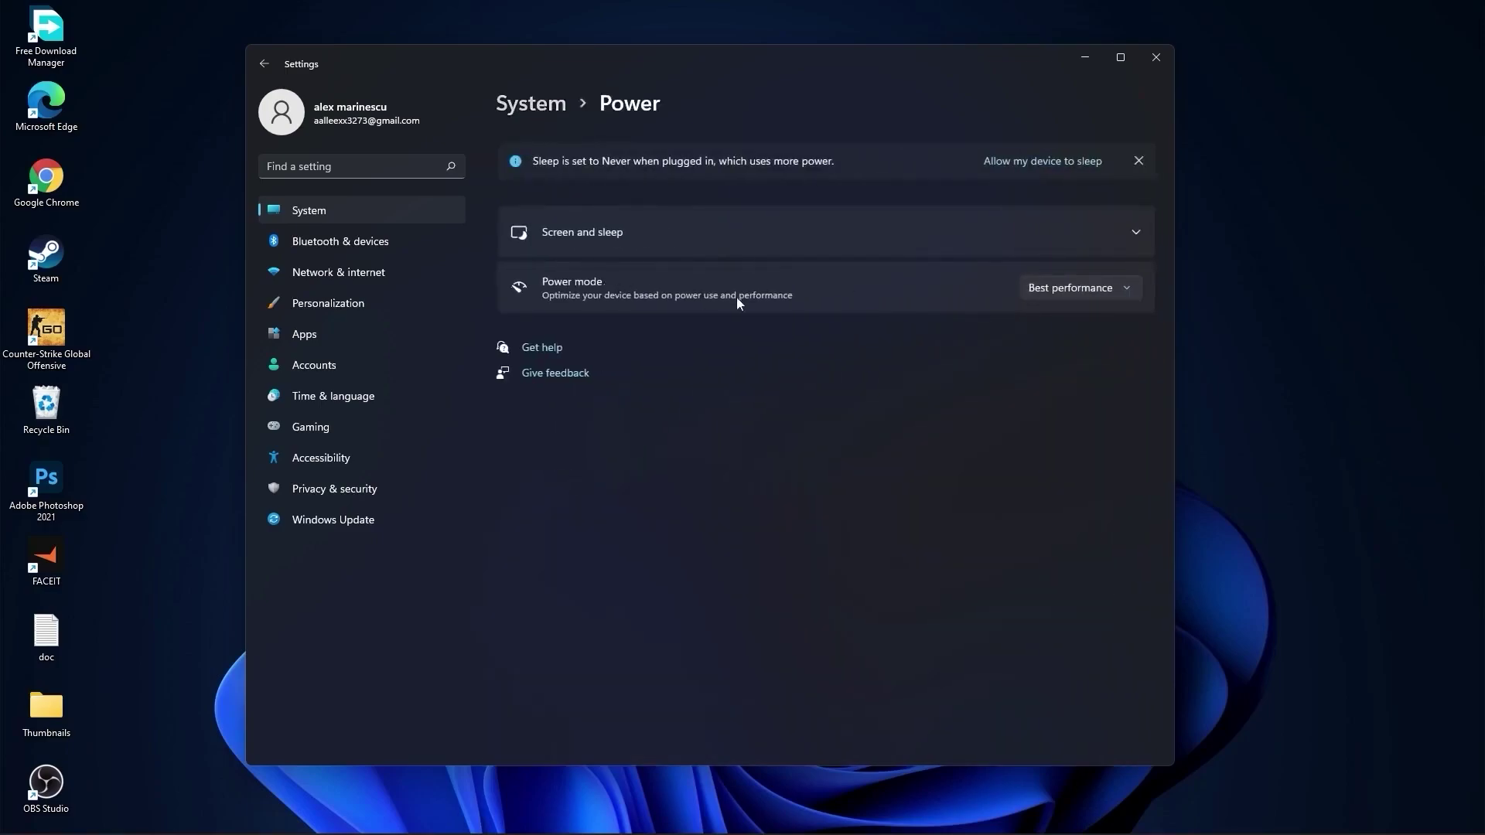
left_click(1064, 287)
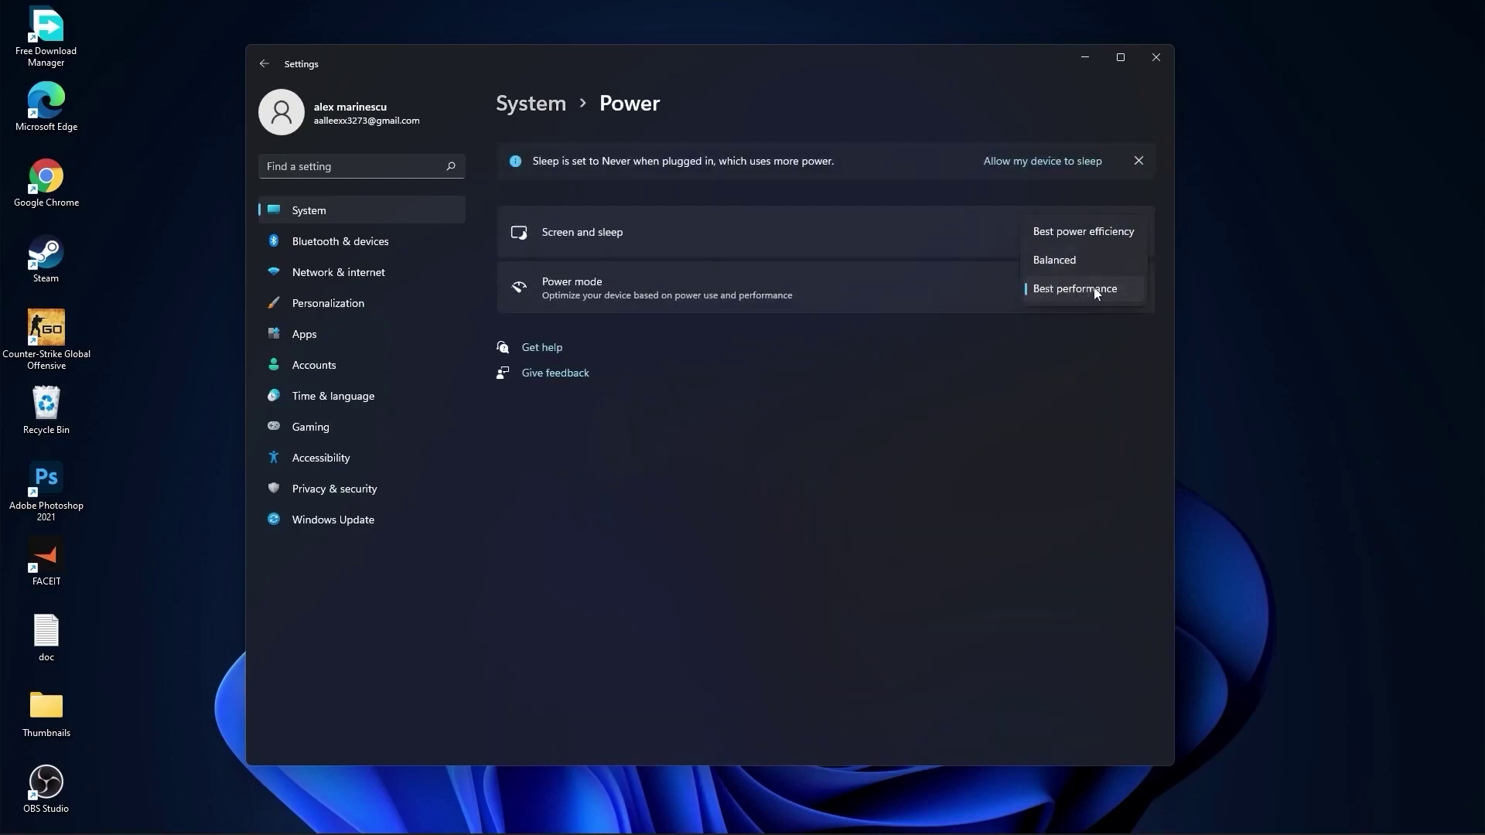
left_click(1091, 290)
left_click(531, 103)
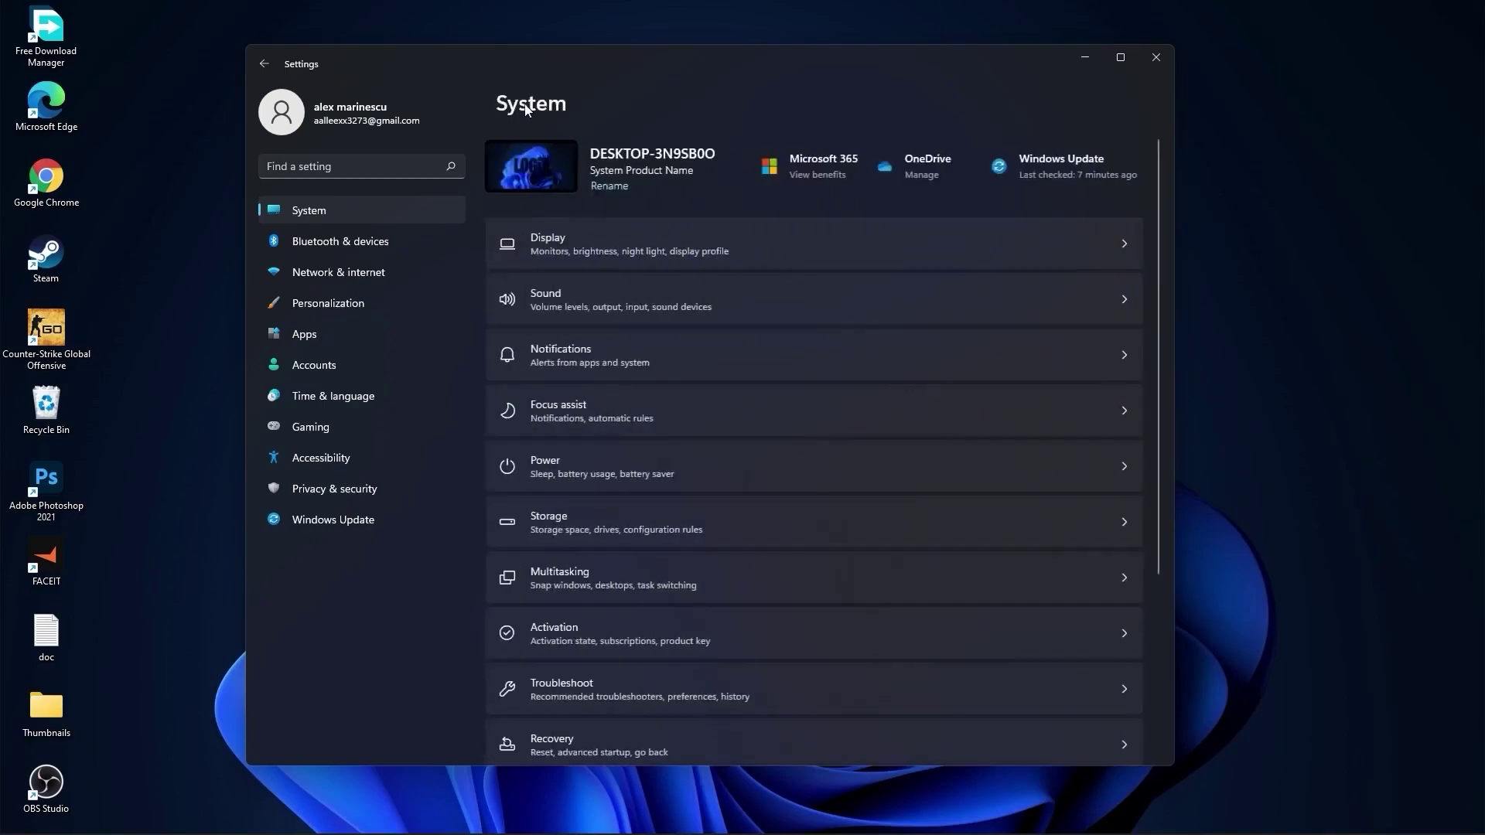
From Storage's cleanup recommendations, permanently delete the Downloads and Previous Windows installation(s) files, and return to the System page.
left_click(573, 524)
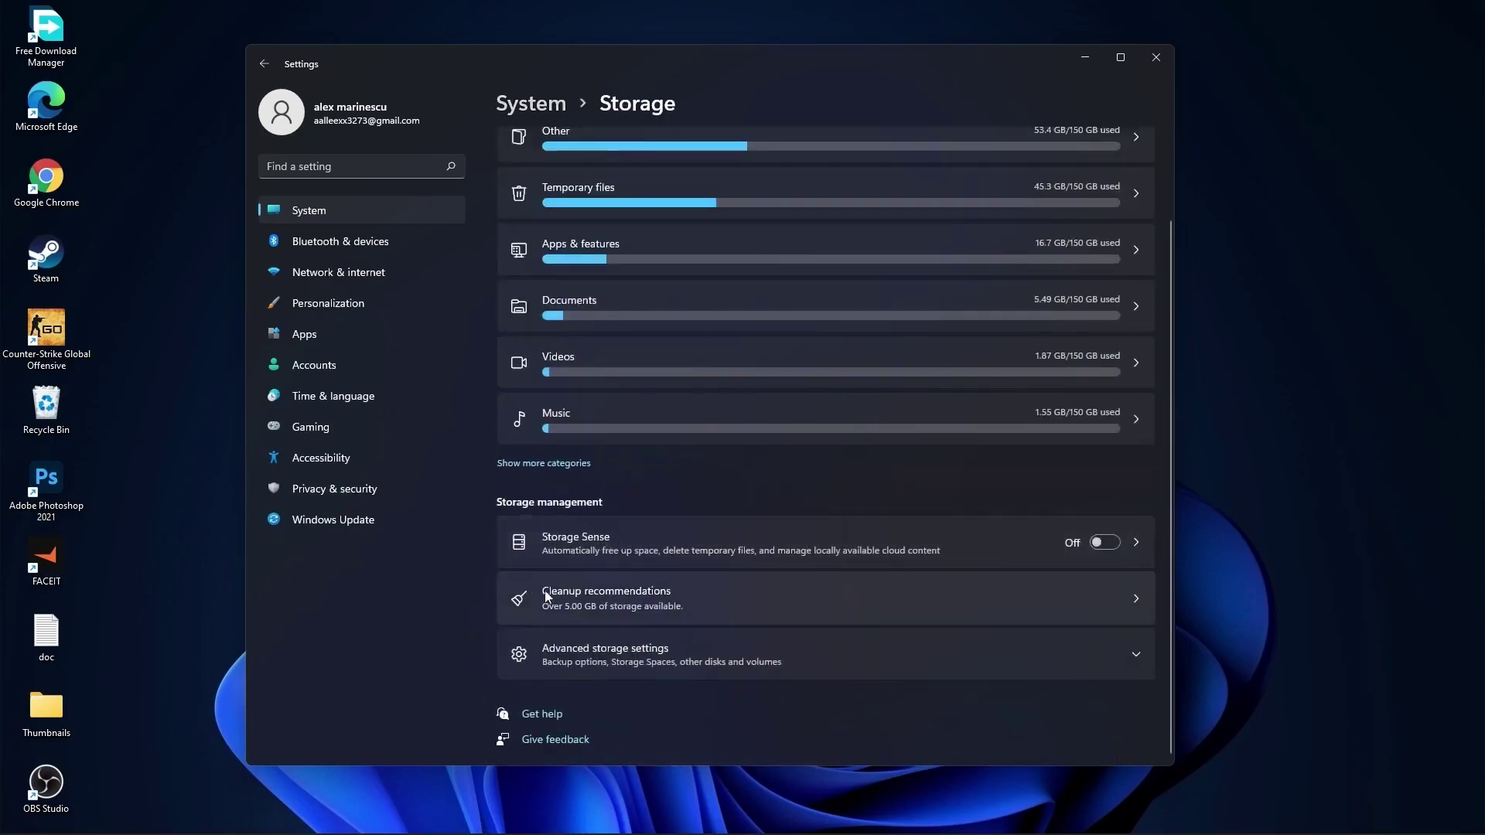
left_click(605, 592)
left_click(554, 221)
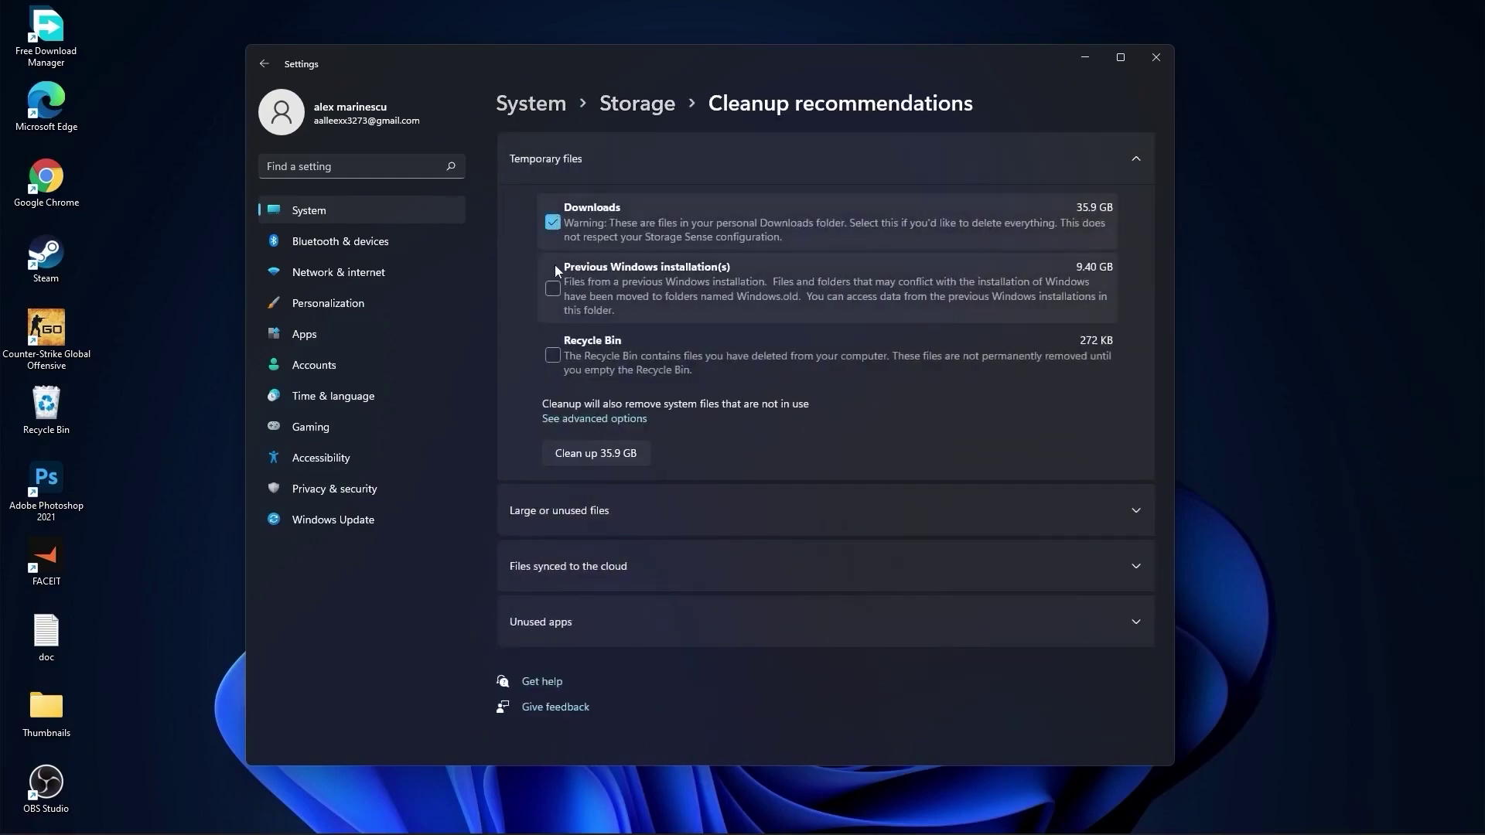
left_click(554, 287)
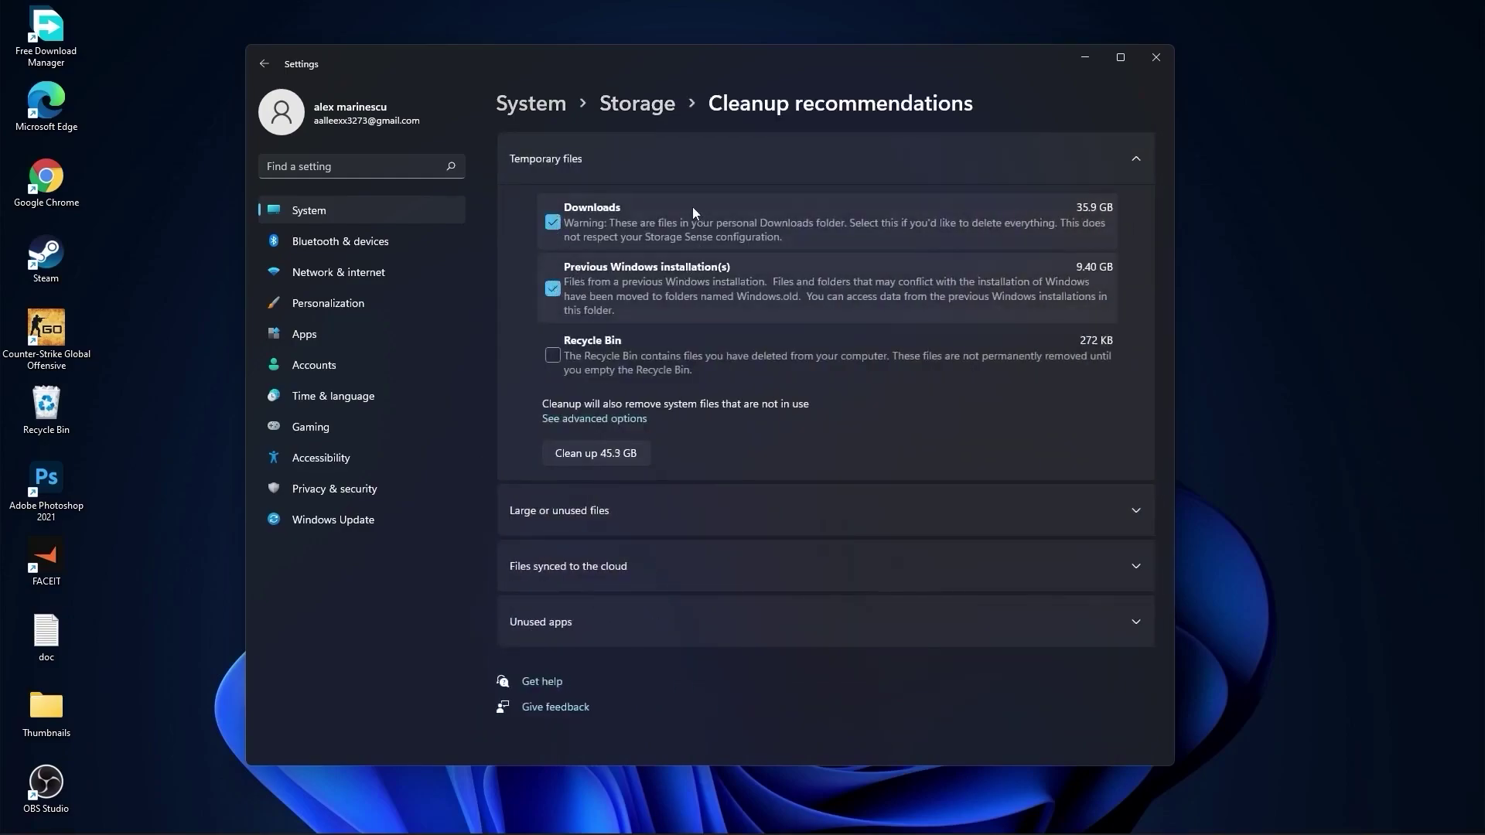
left_click(597, 455)
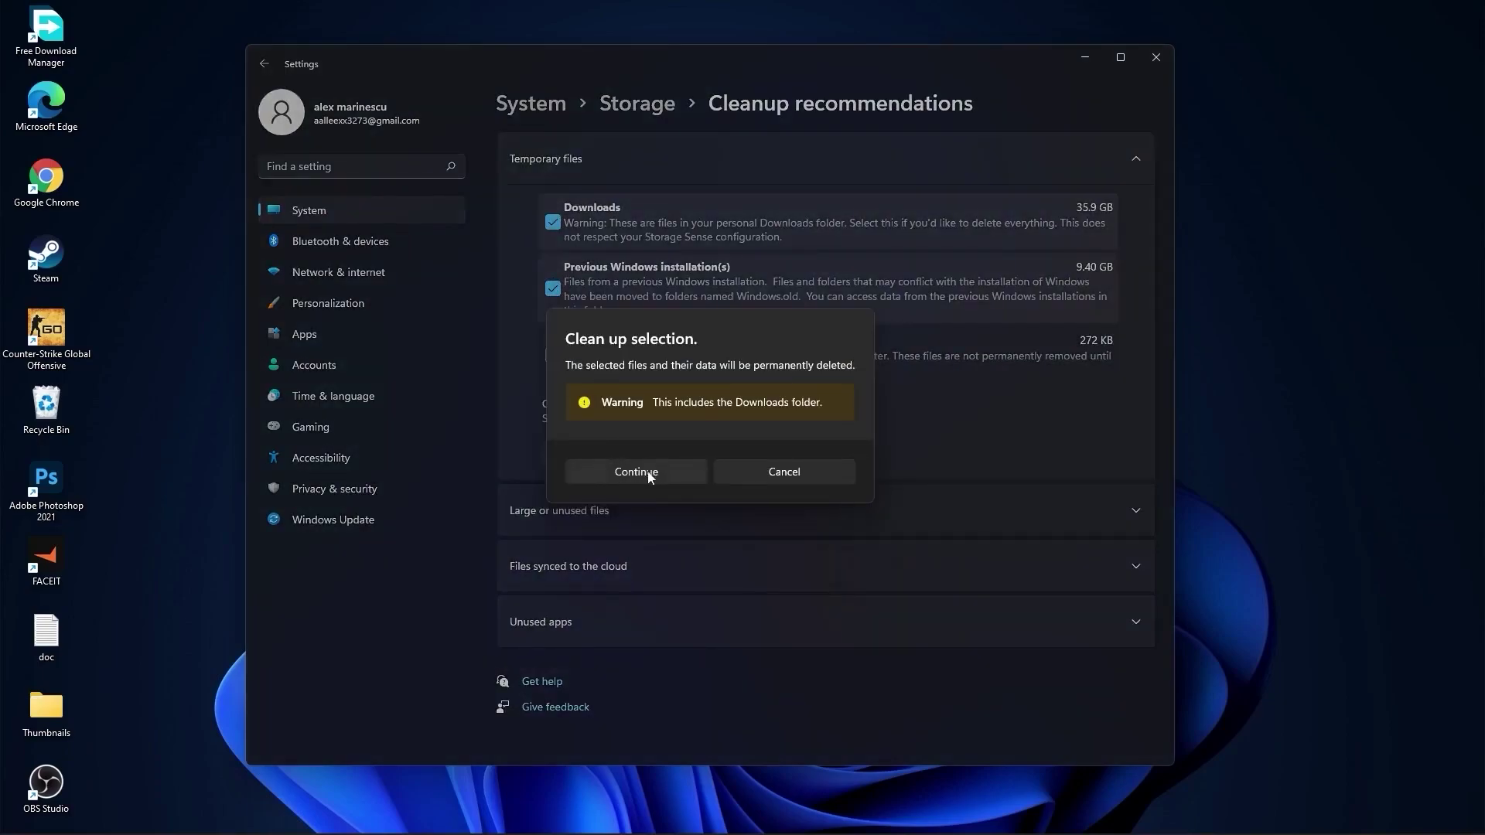
left_click(649, 473)
left_click(530, 108)
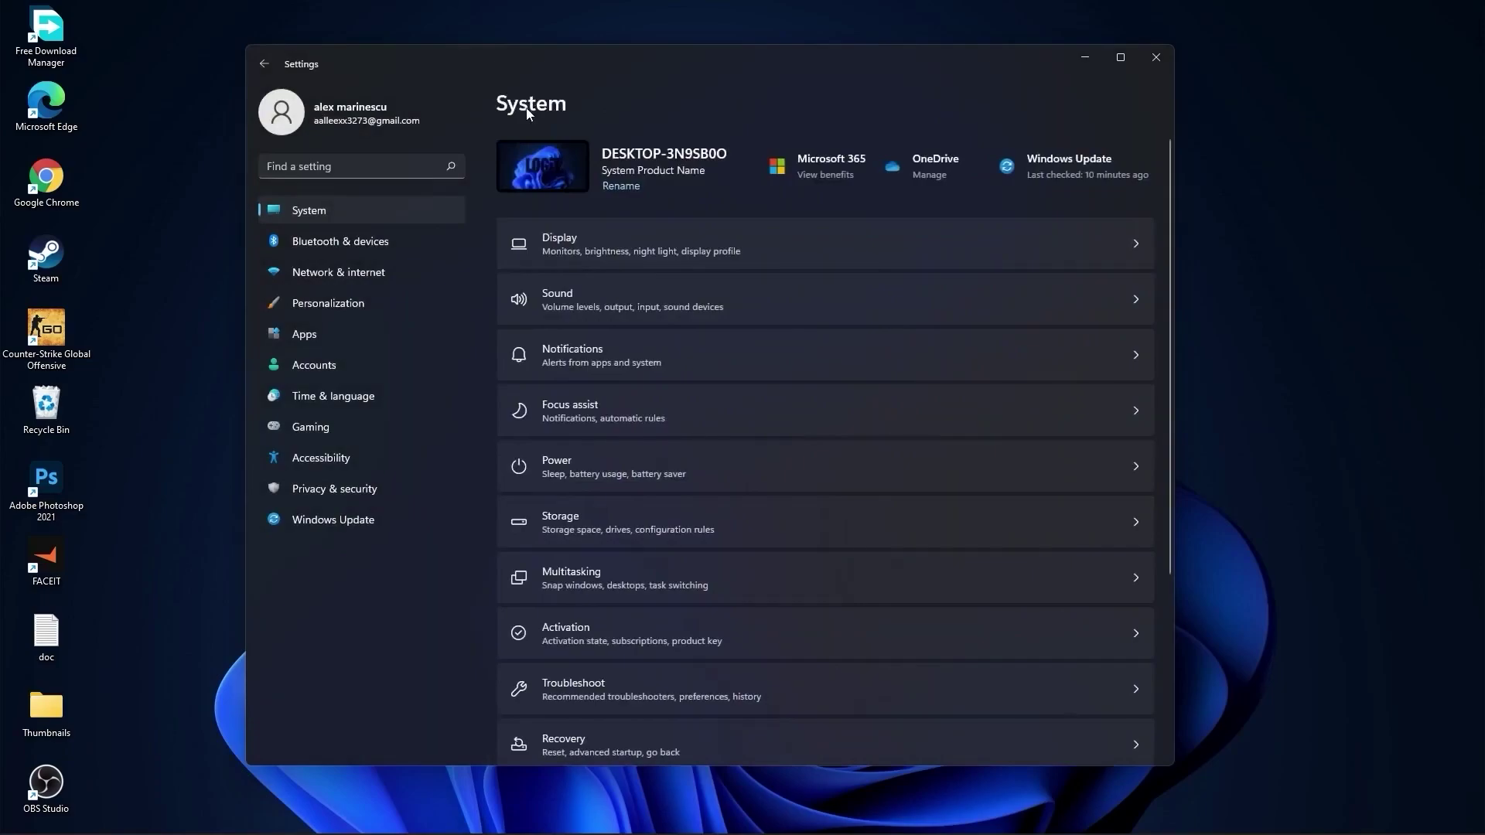
Review the Multitasking and Remote Desktop settings, and return to the System page.
left_click(592, 574)
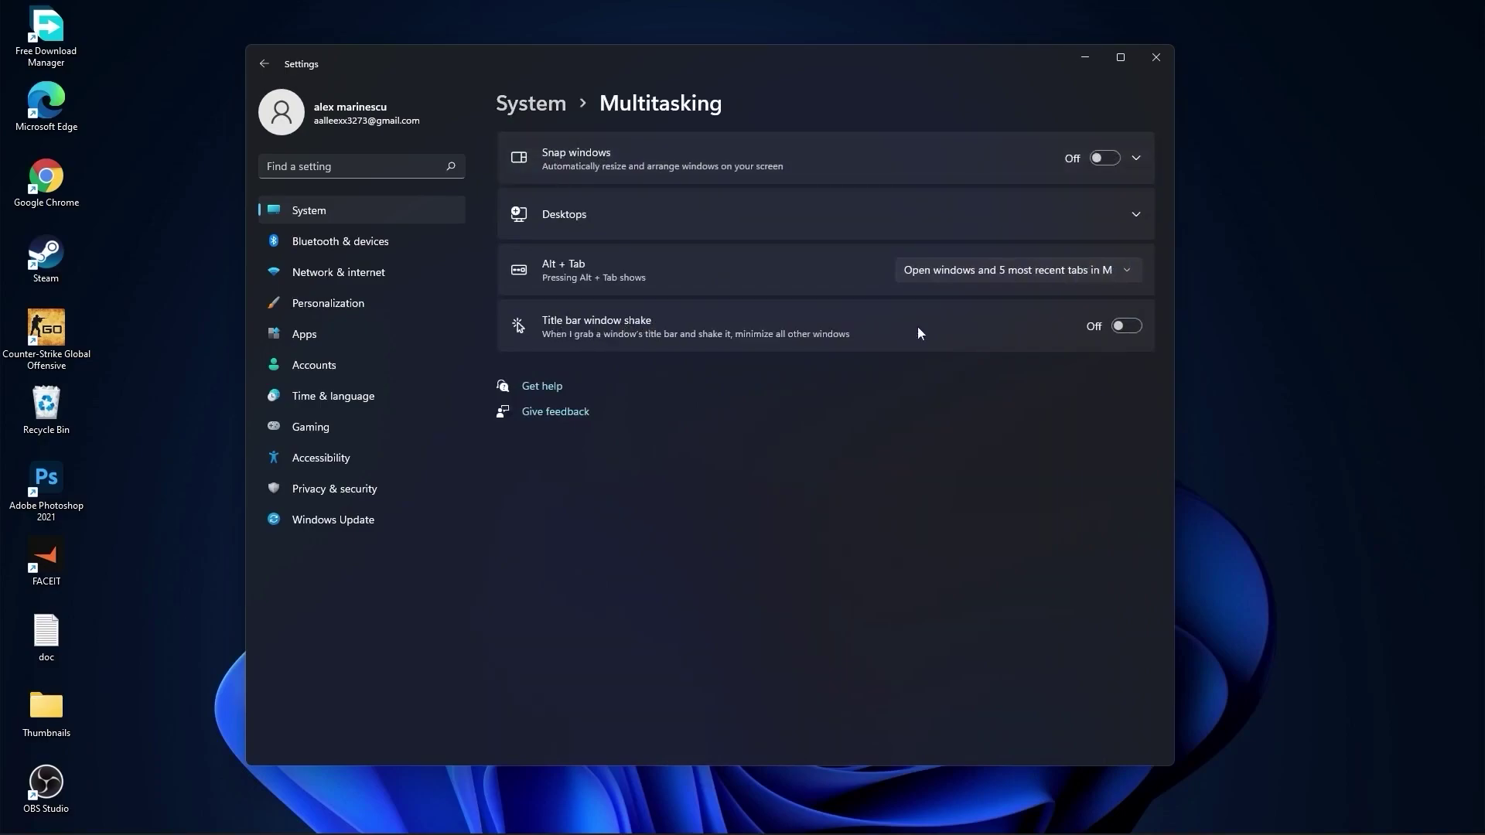
left_click(535, 115)
scroll(800, 518, "down", 5)
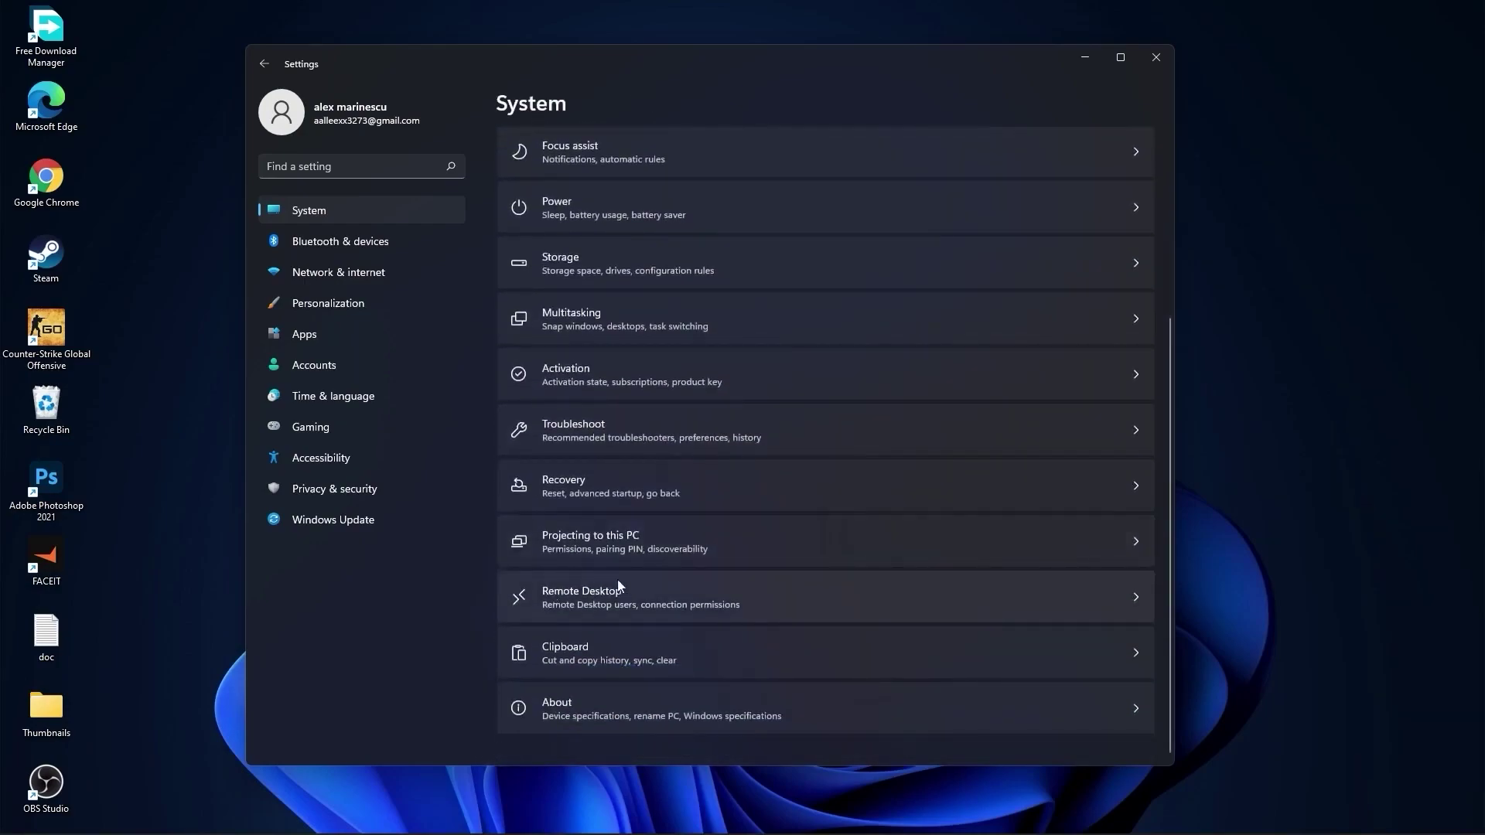
left_click(592, 597)
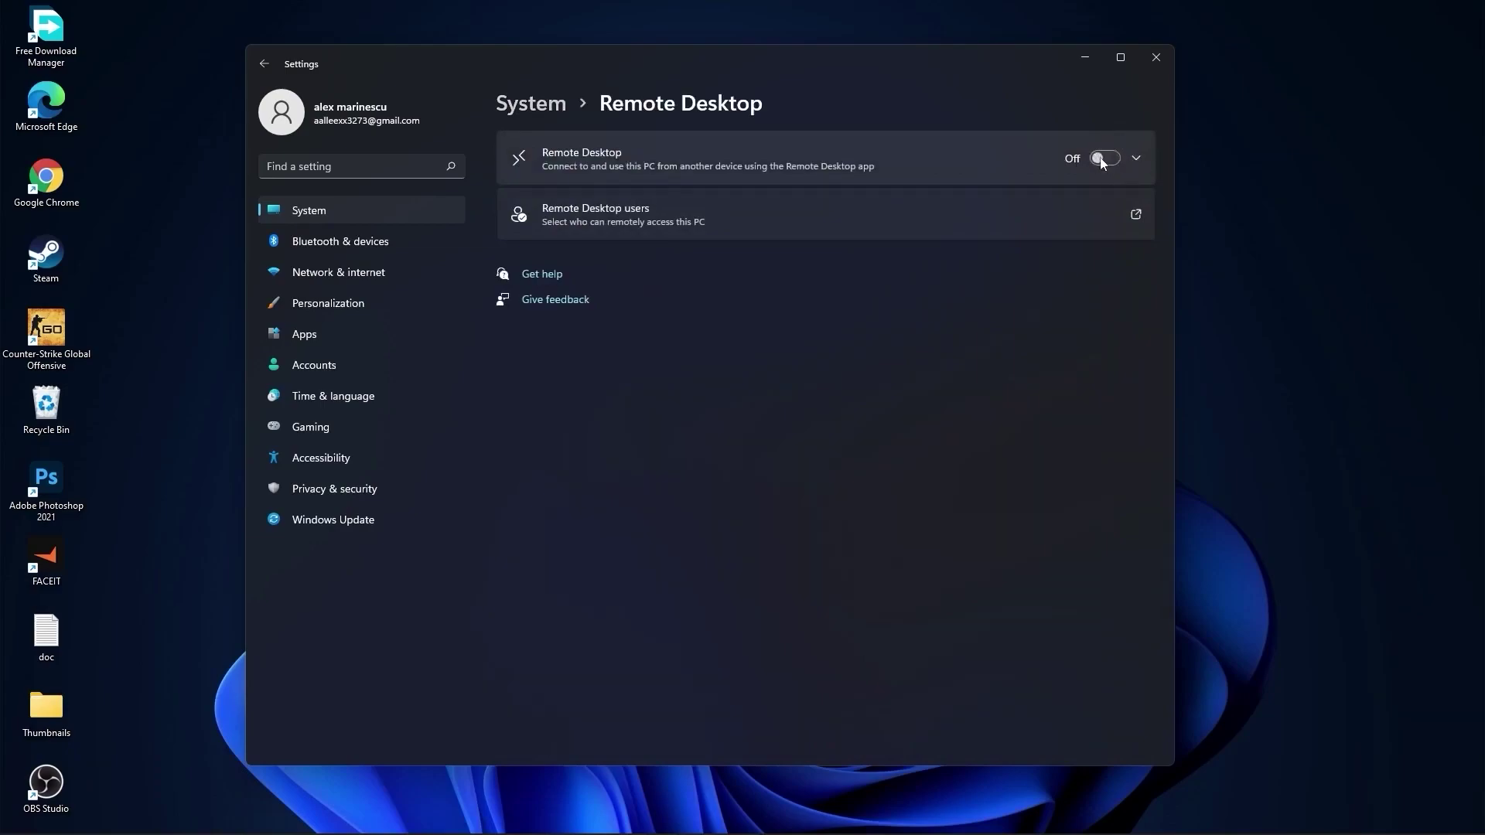
left_click(531, 103)
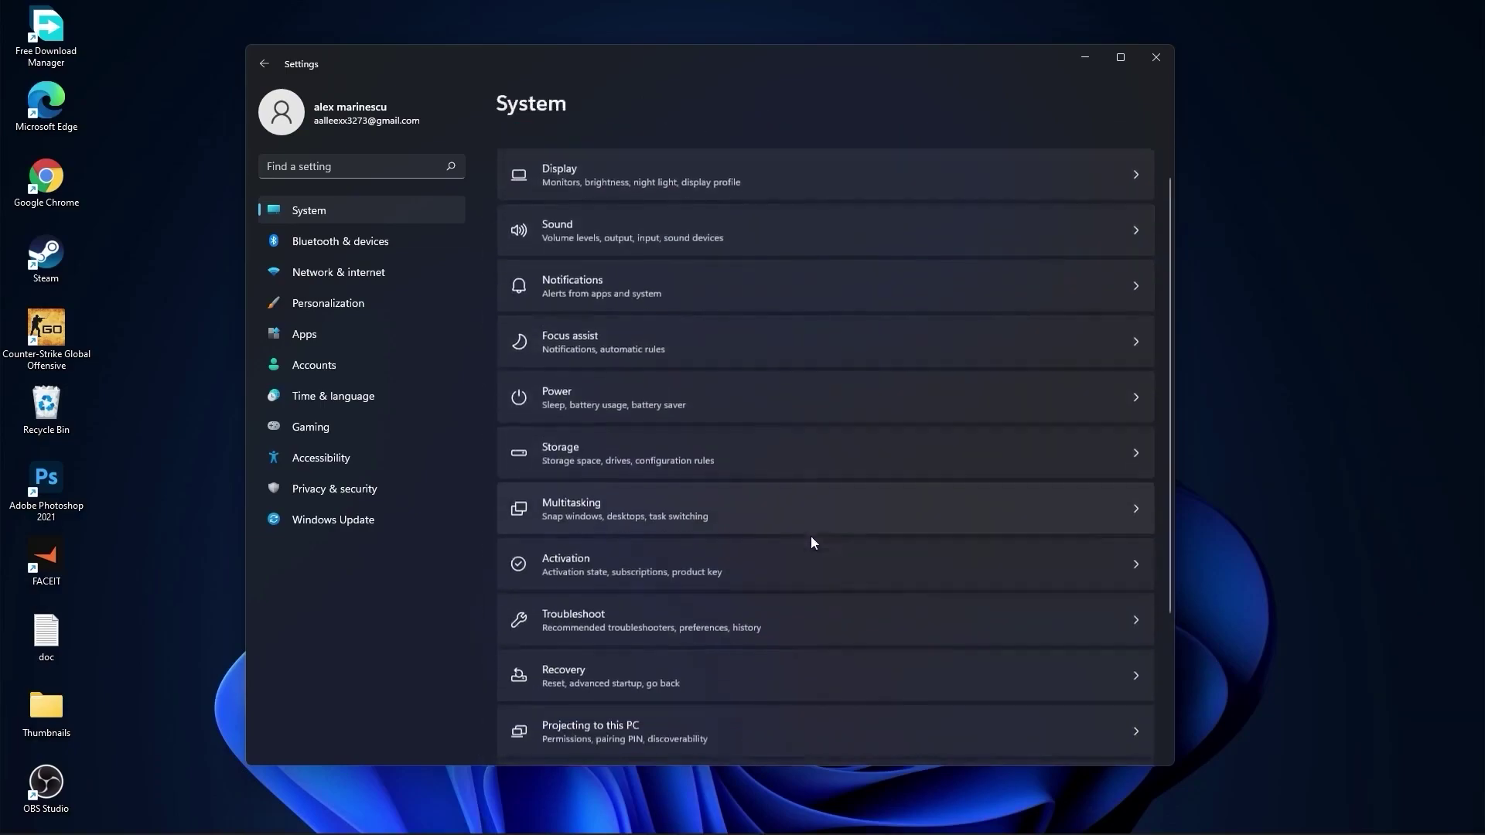
Check the Clipboard history setting on the Clipboard page and return to the System page.
left_click(572, 657)
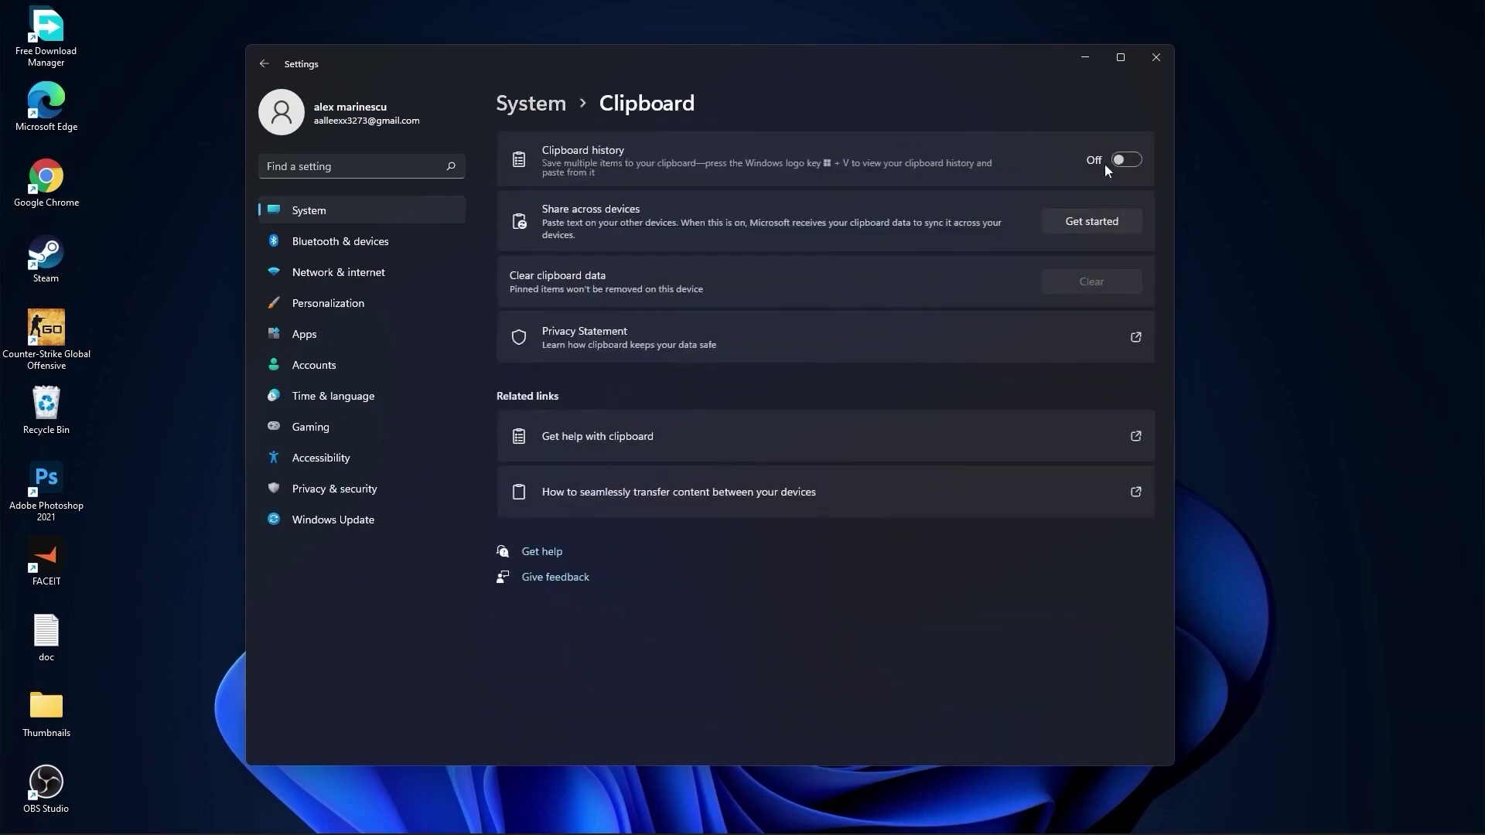
left_click(1118, 160)
left_click(529, 104)
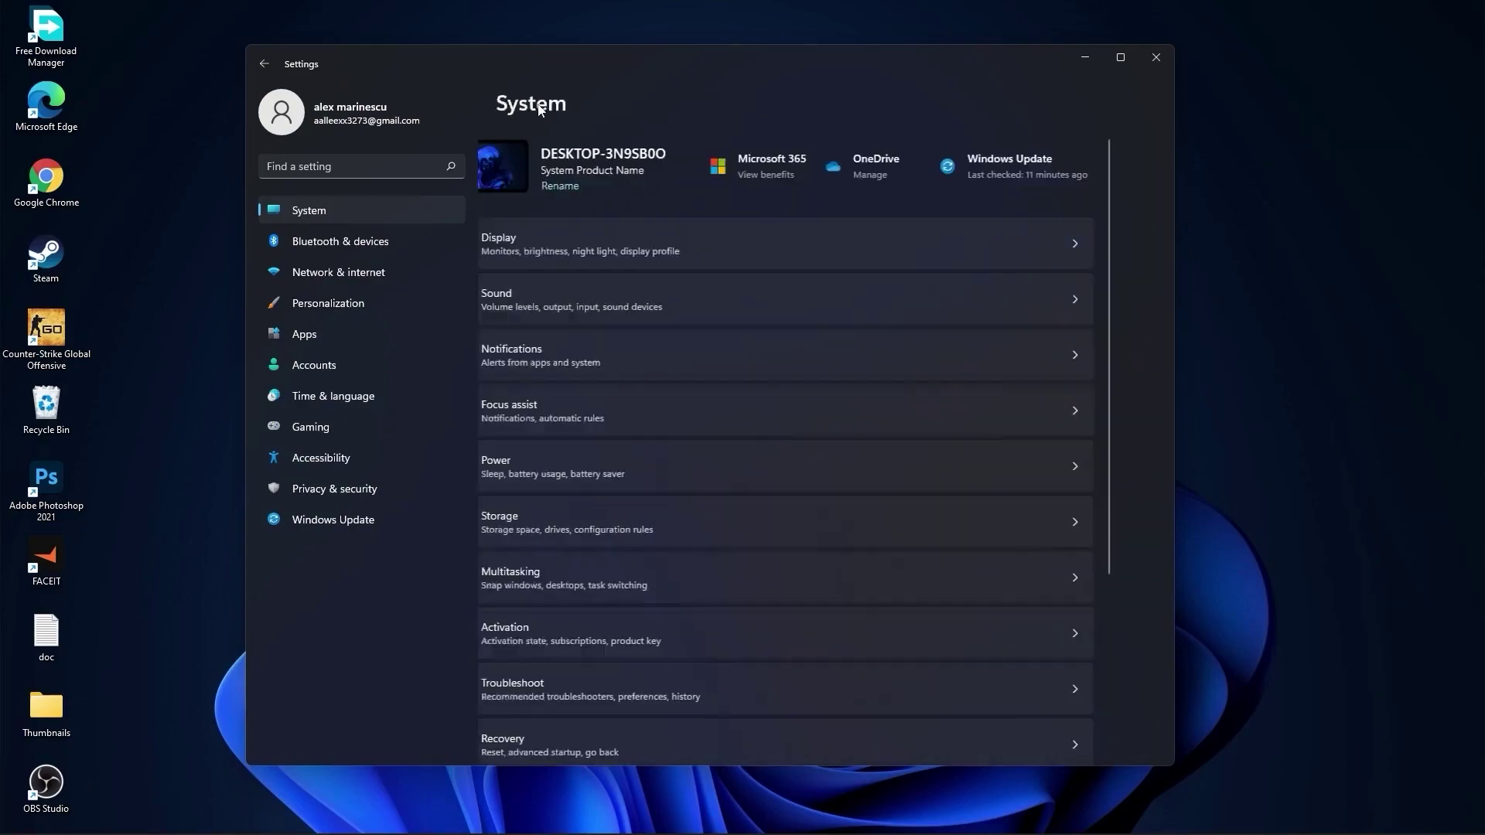
Review the available desktop background types in the Personalization background settings.
left_click(348, 306)
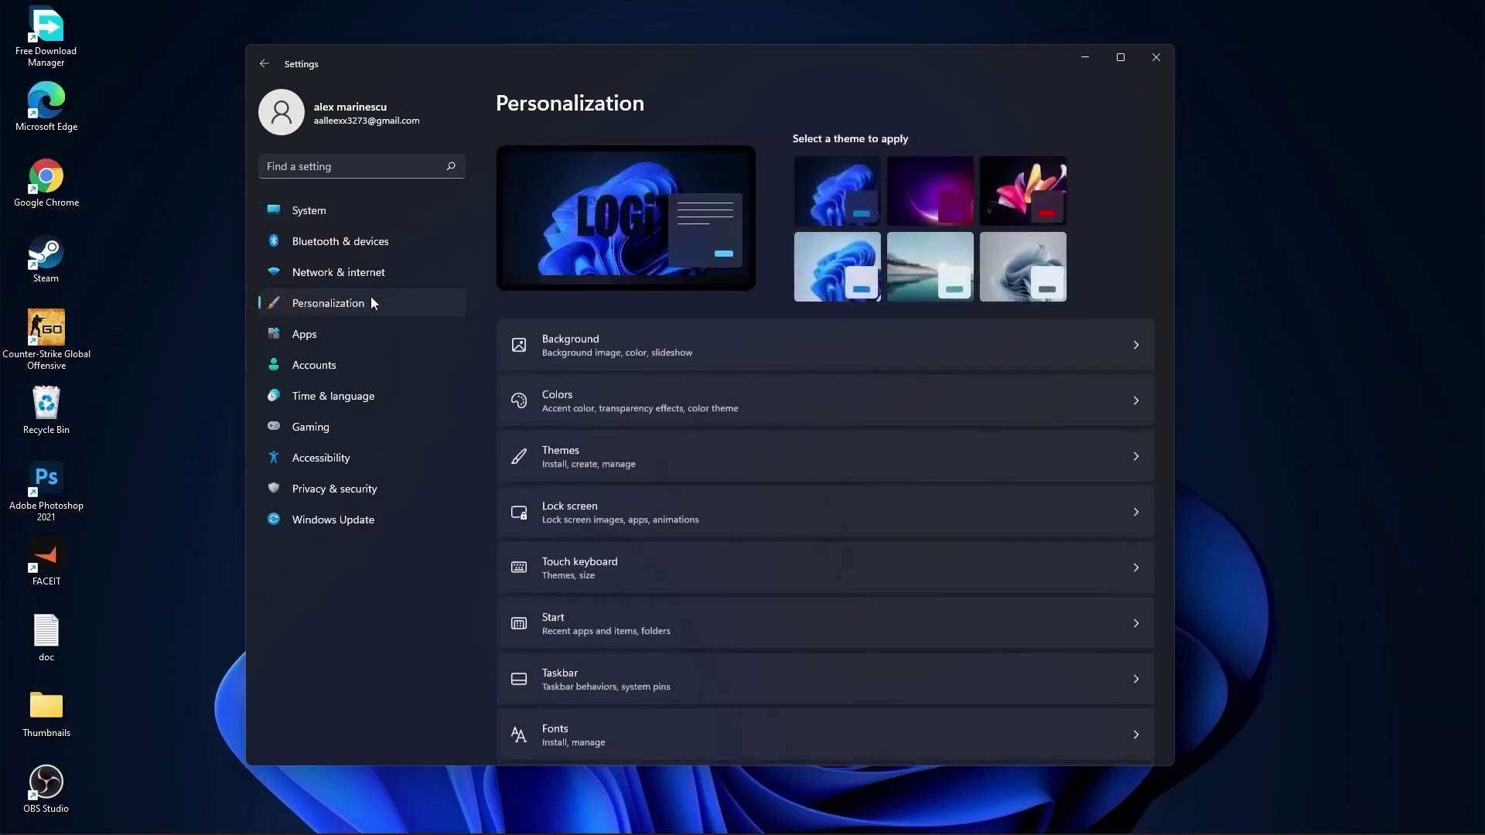
left_click(586, 344)
left_click(1057, 320)
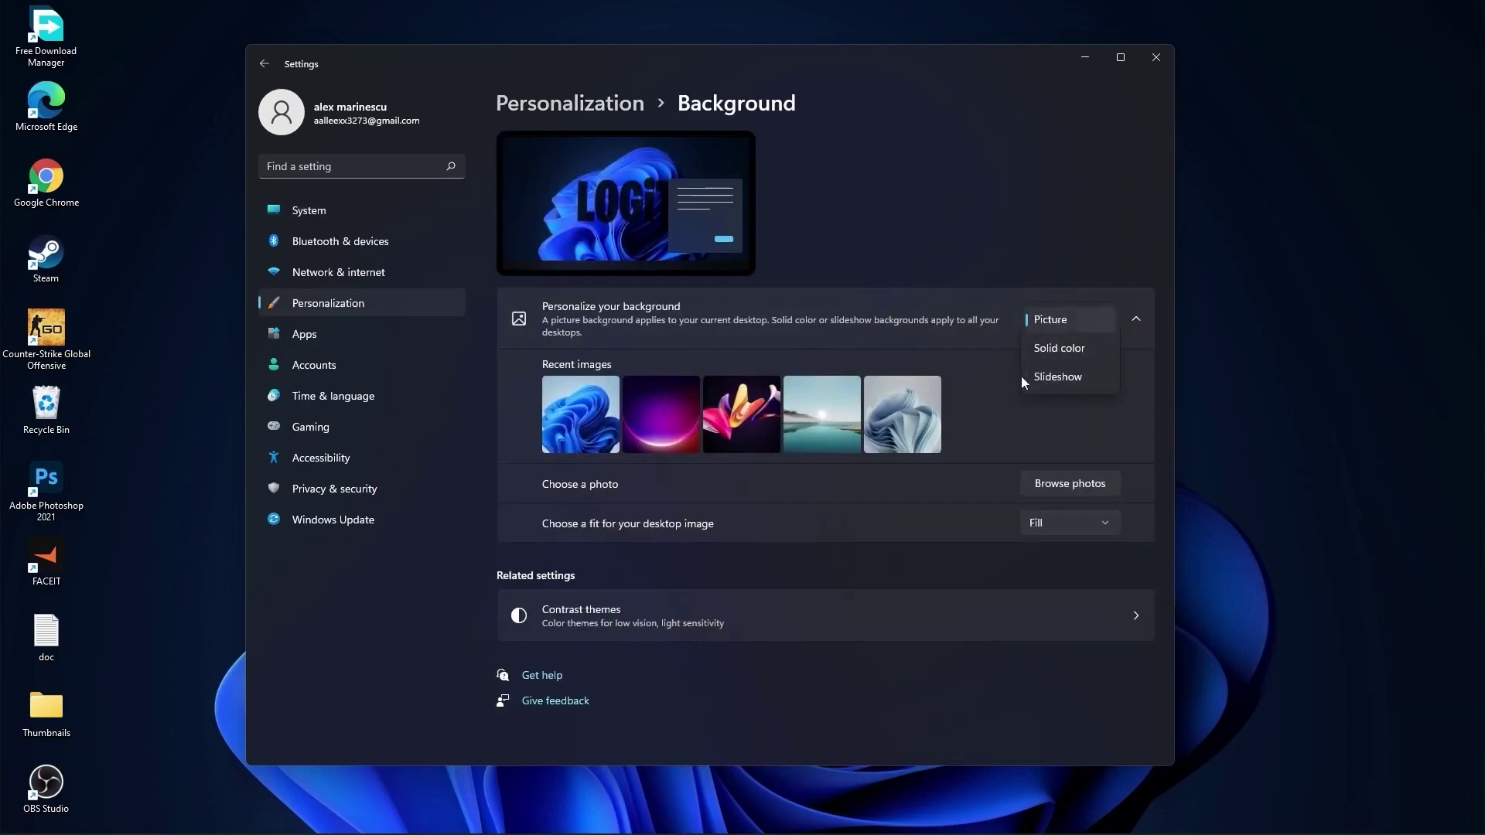
left_click(1060, 376)
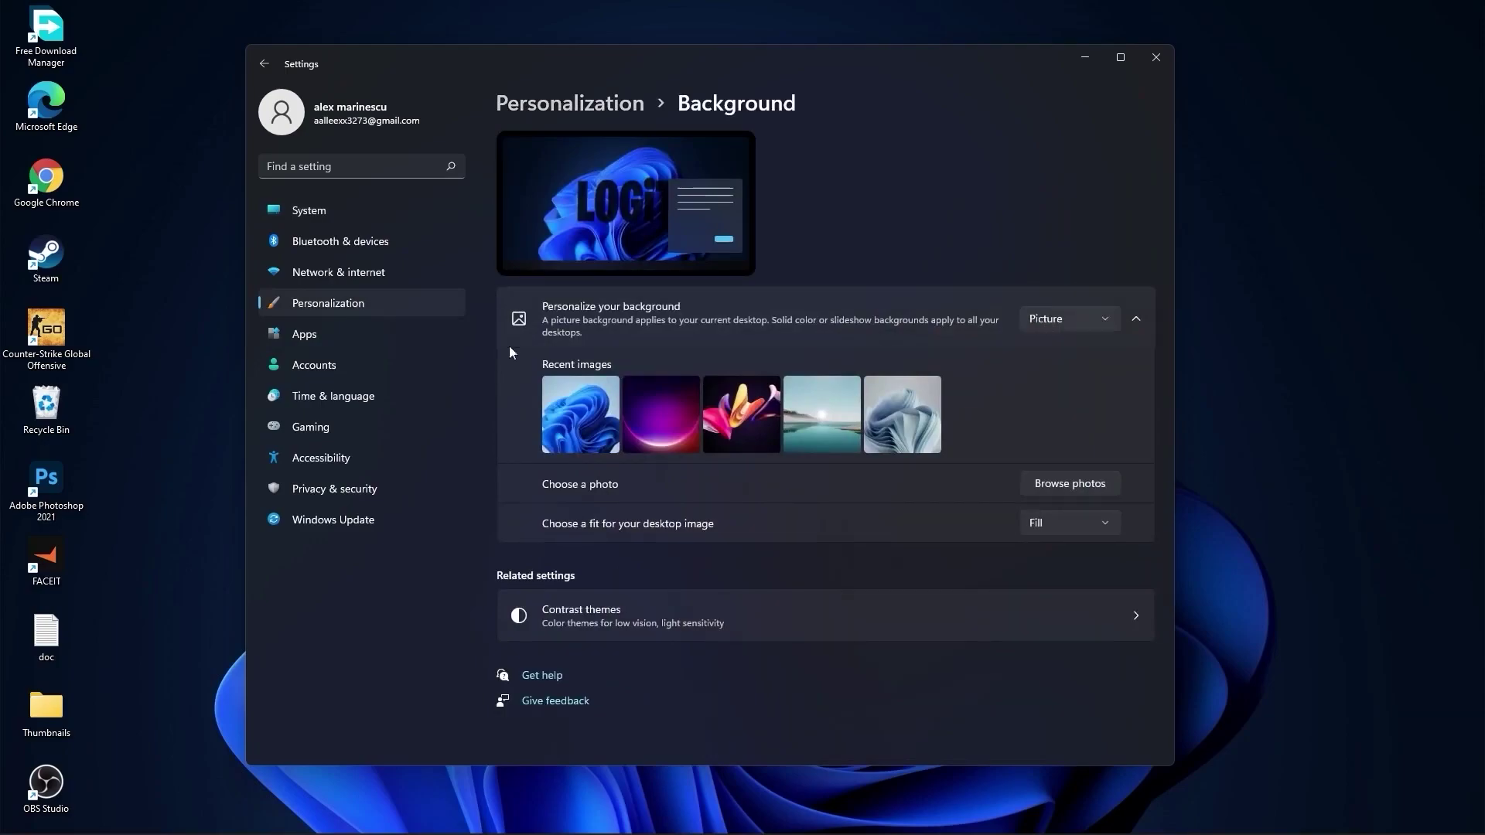
Look through the installed programs in Apps & features and show the uninstall option for Adobe Photoshop 2021.
left_click(329, 339)
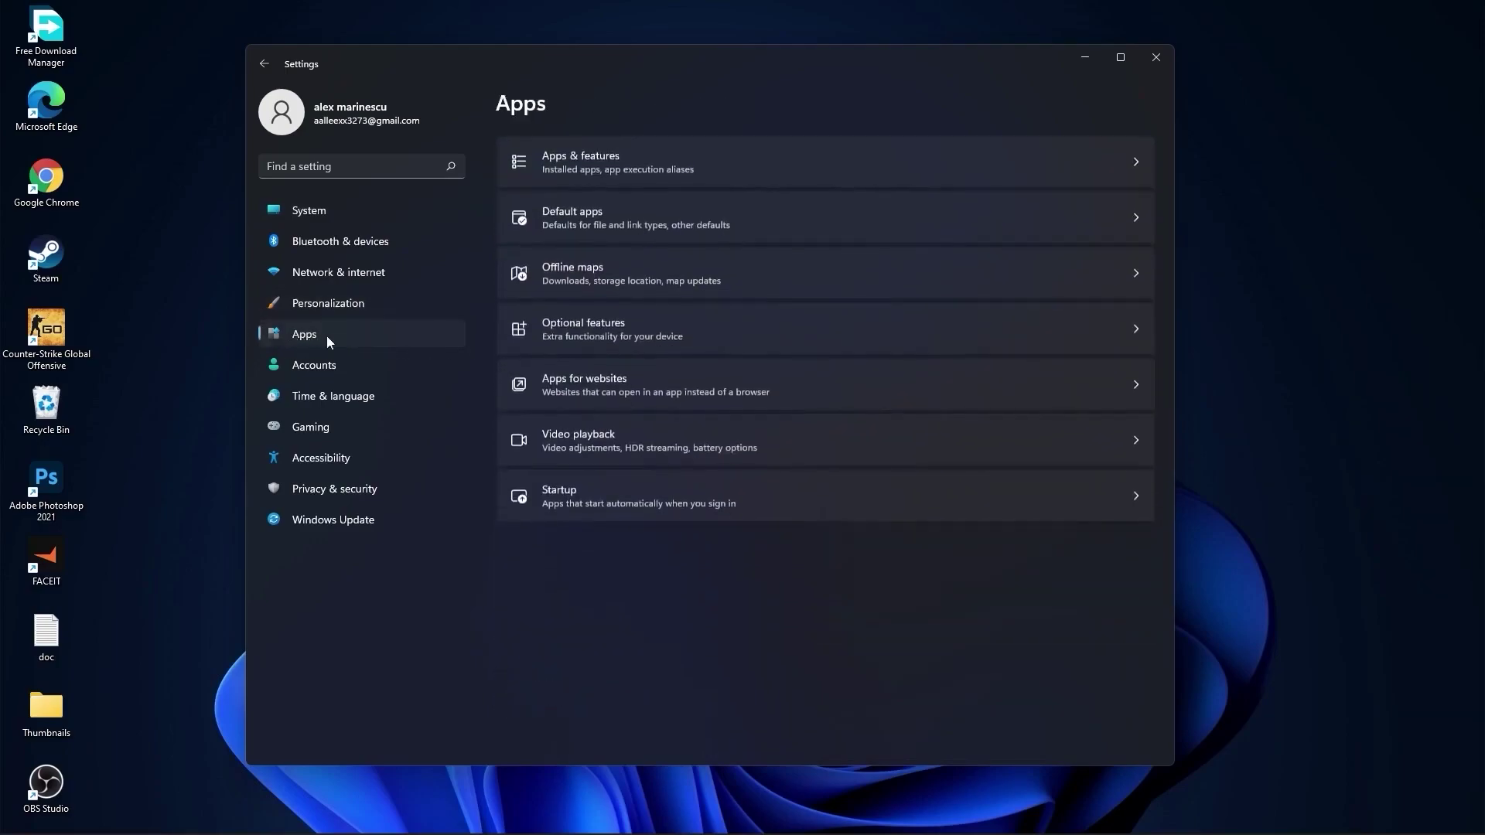
left_click(613, 160)
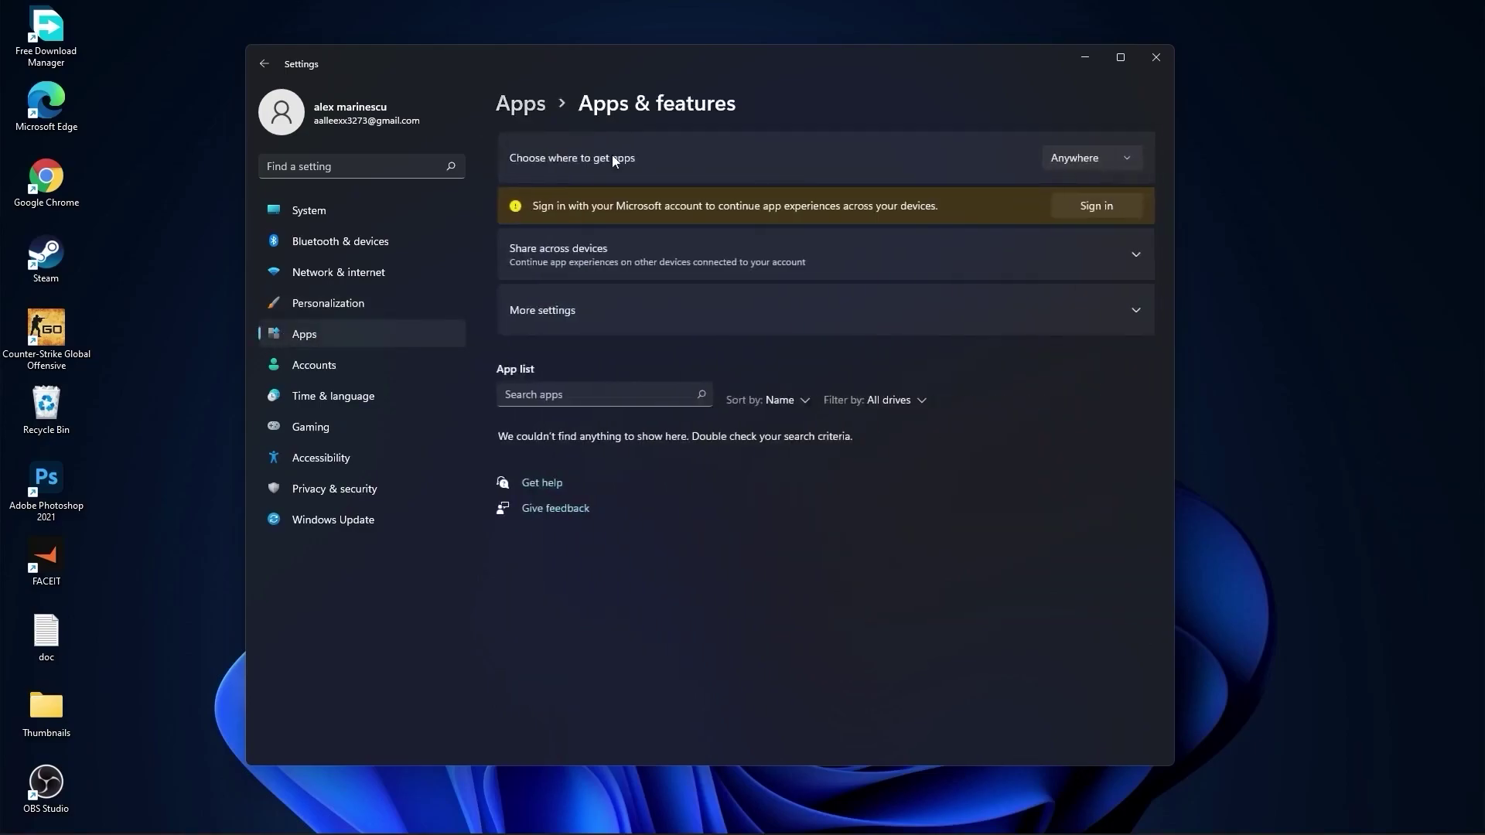
scroll(862, 538, "down", 4)
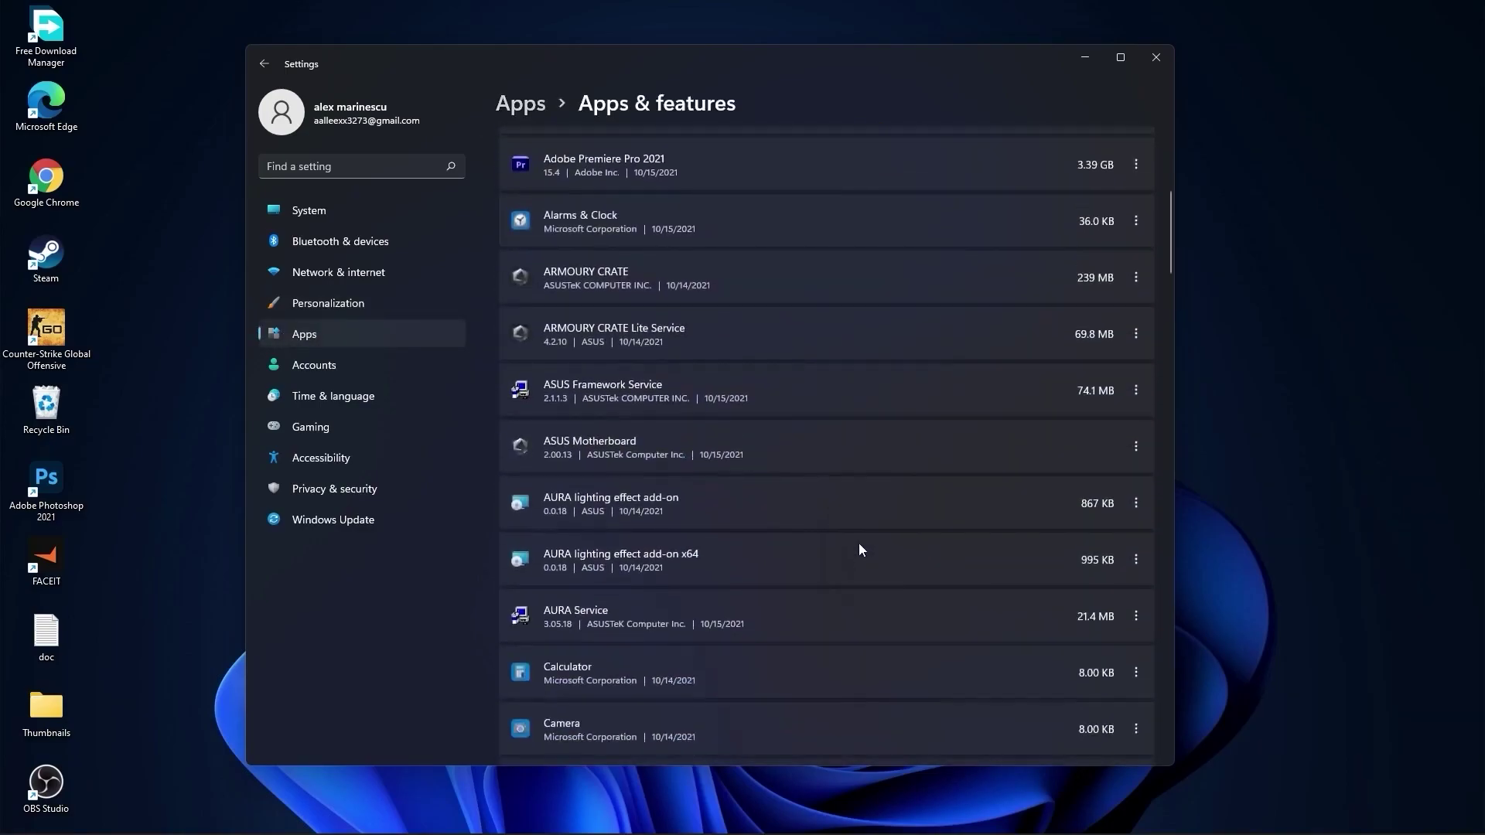
scroll(859, 543, "up", 4)
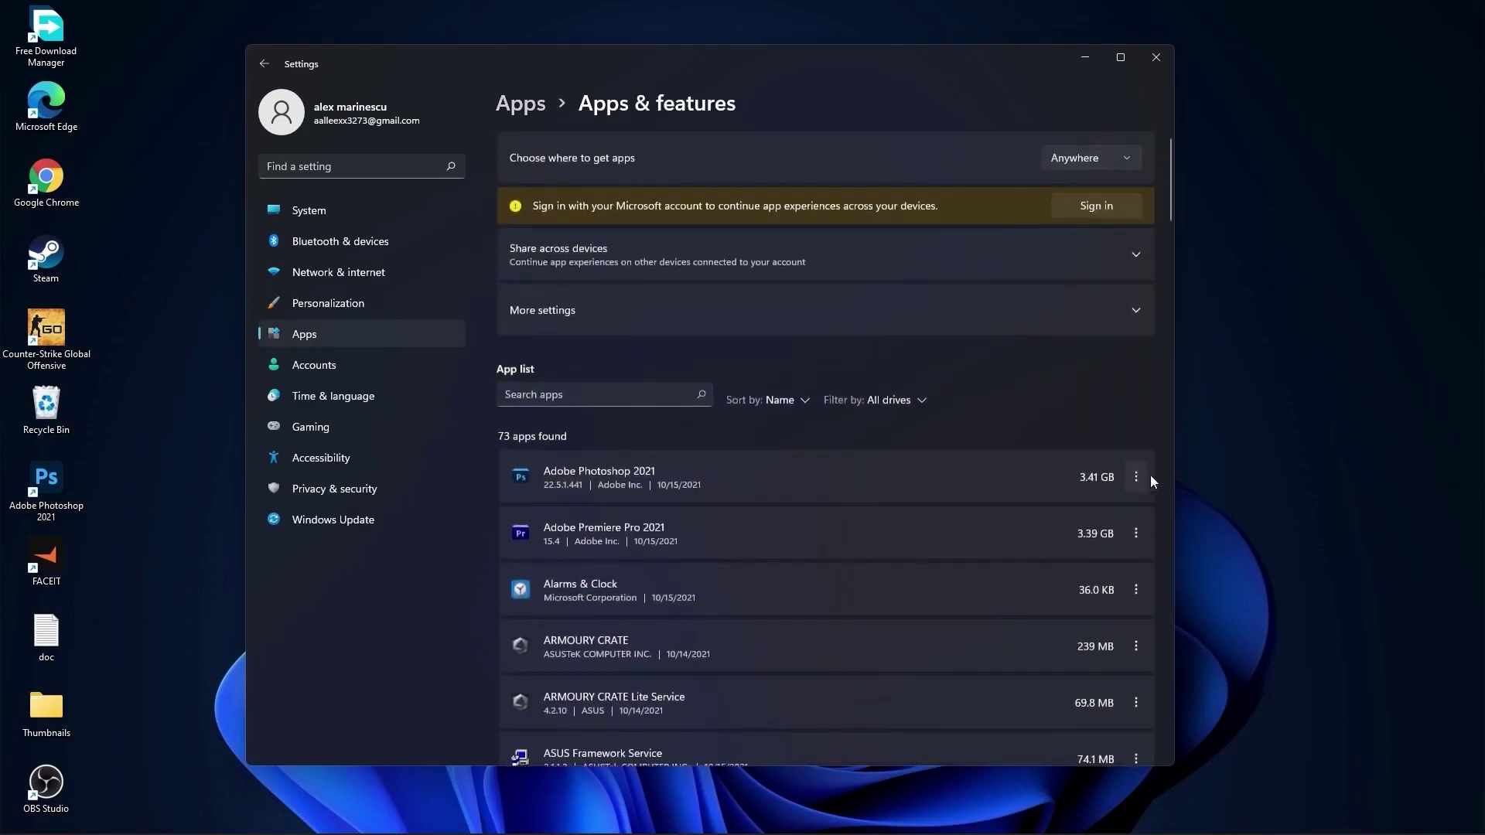
left_click(1133, 477)
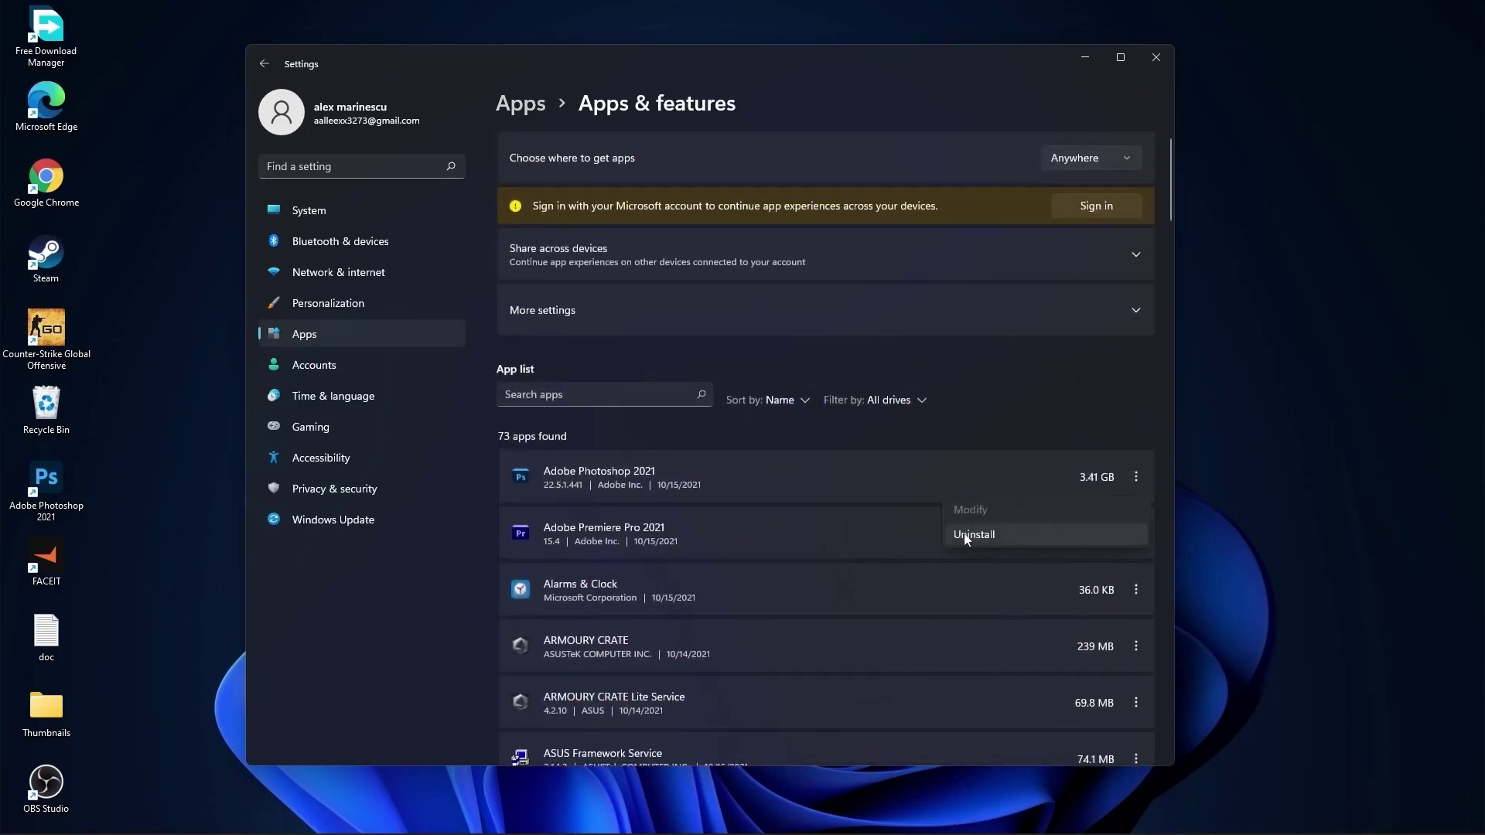
In the Gaming settings, turn off opening Xbox Game Bar with the controller button and return to the Gaming page.
left_click(313, 431)
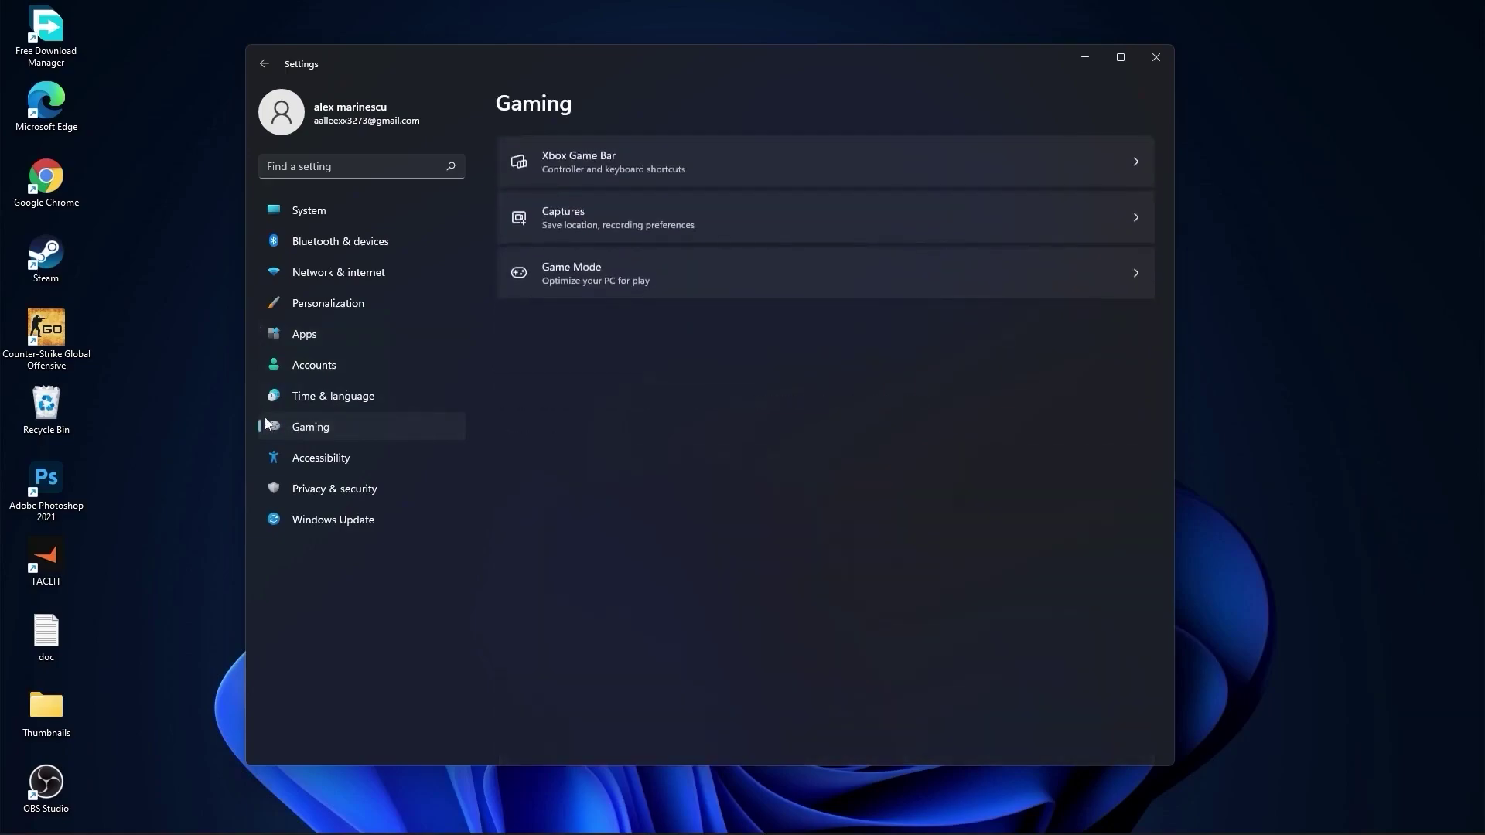
left_click(629, 158)
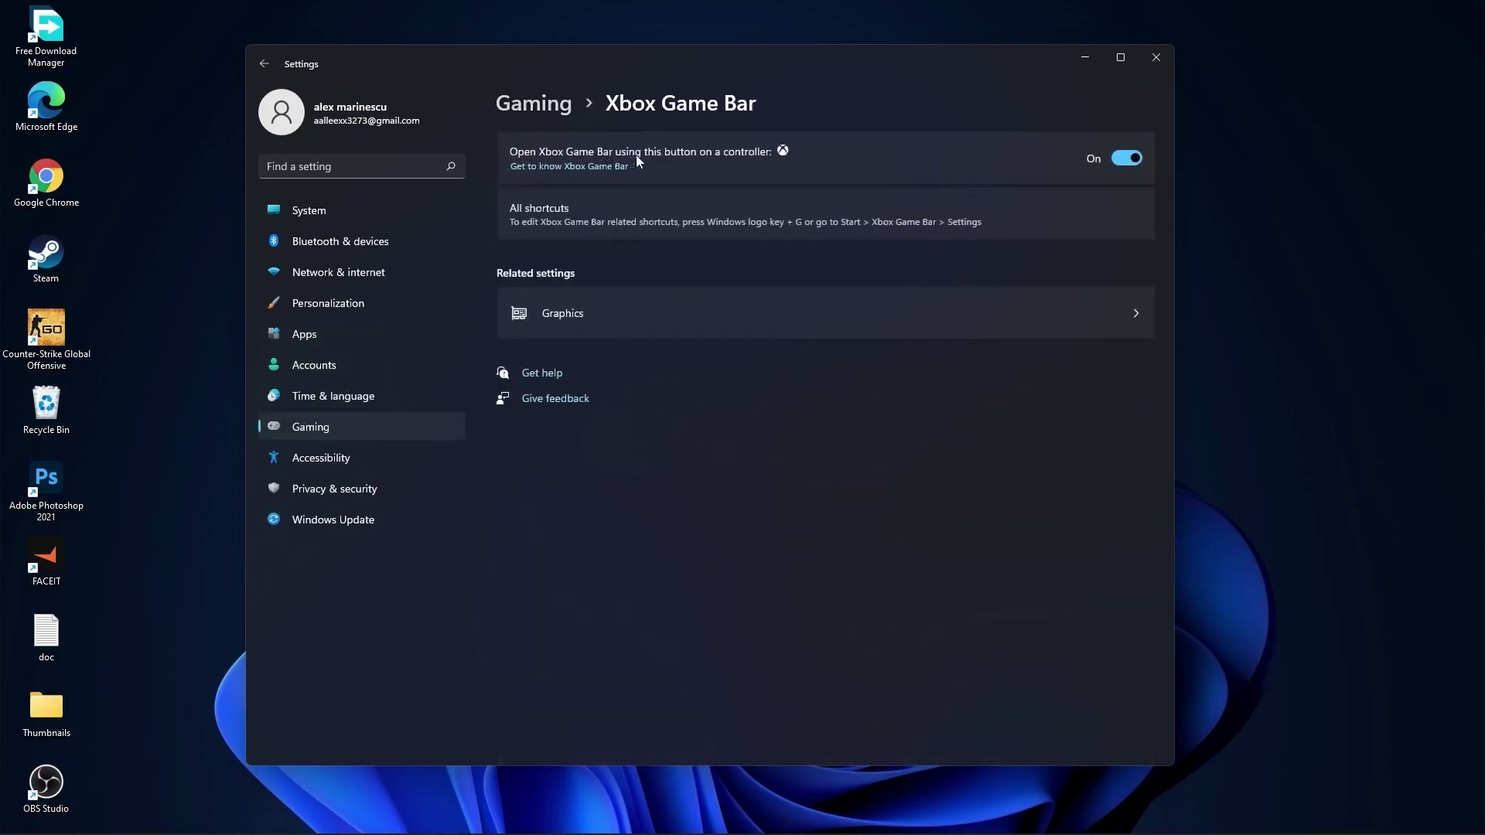
left_click(1127, 158)
left_click(534, 104)
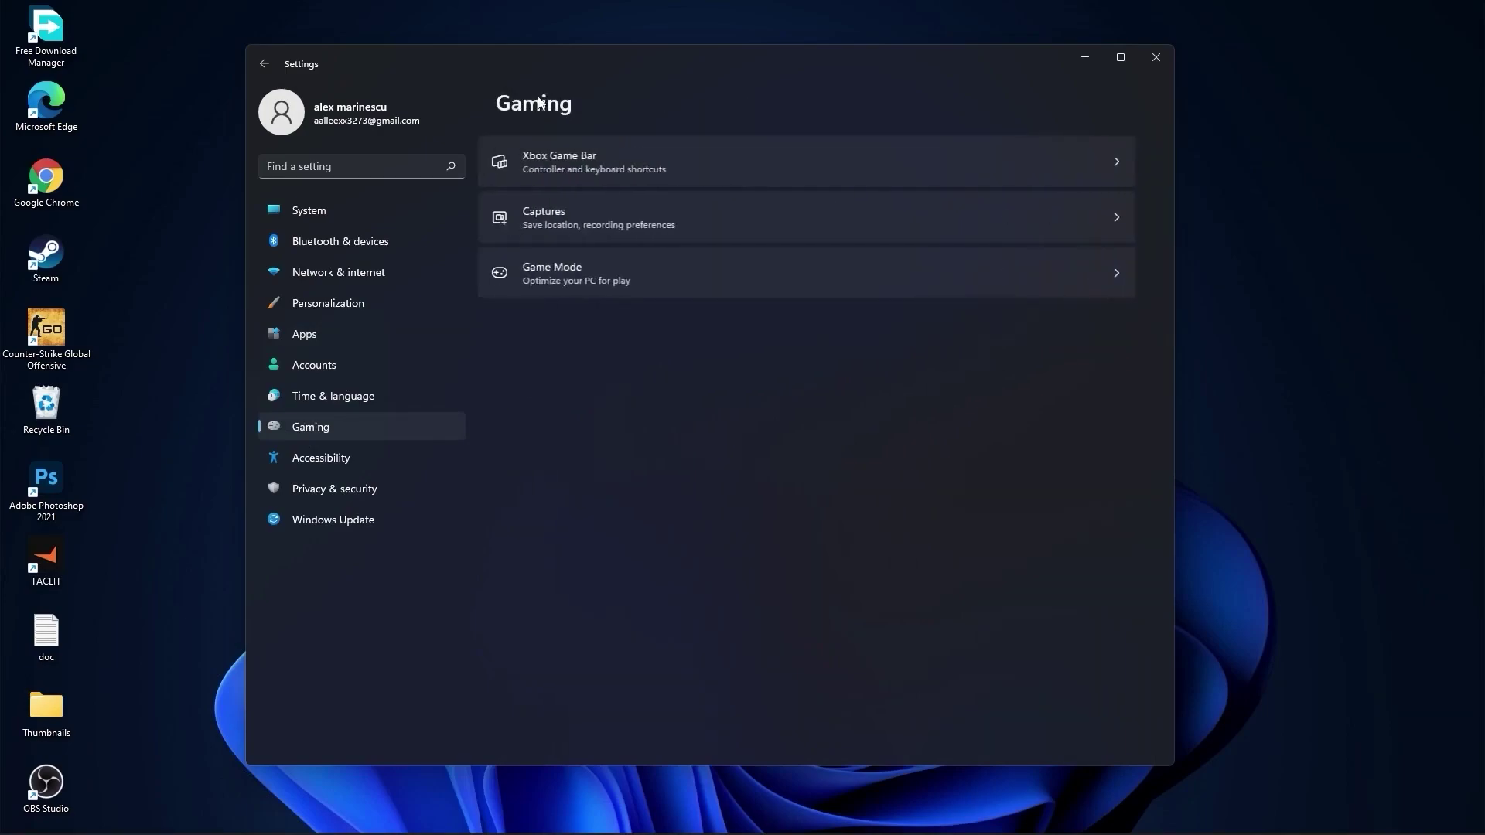
In Captures, turn off capturing audio and the mouse cursor when recording a game, and check the Game Mode setting.
left_click(580, 209)
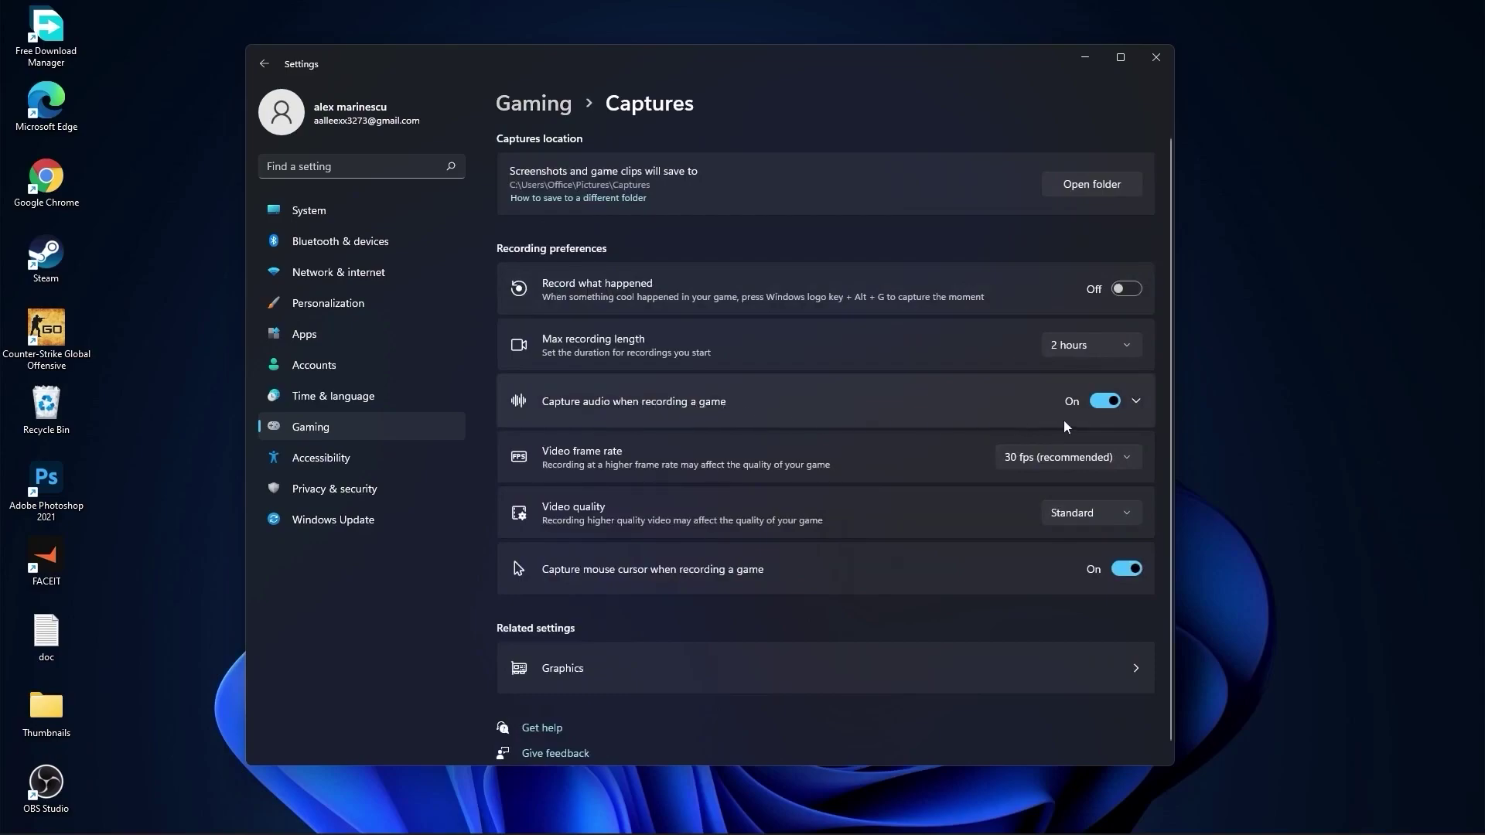
left_click(1114, 402)
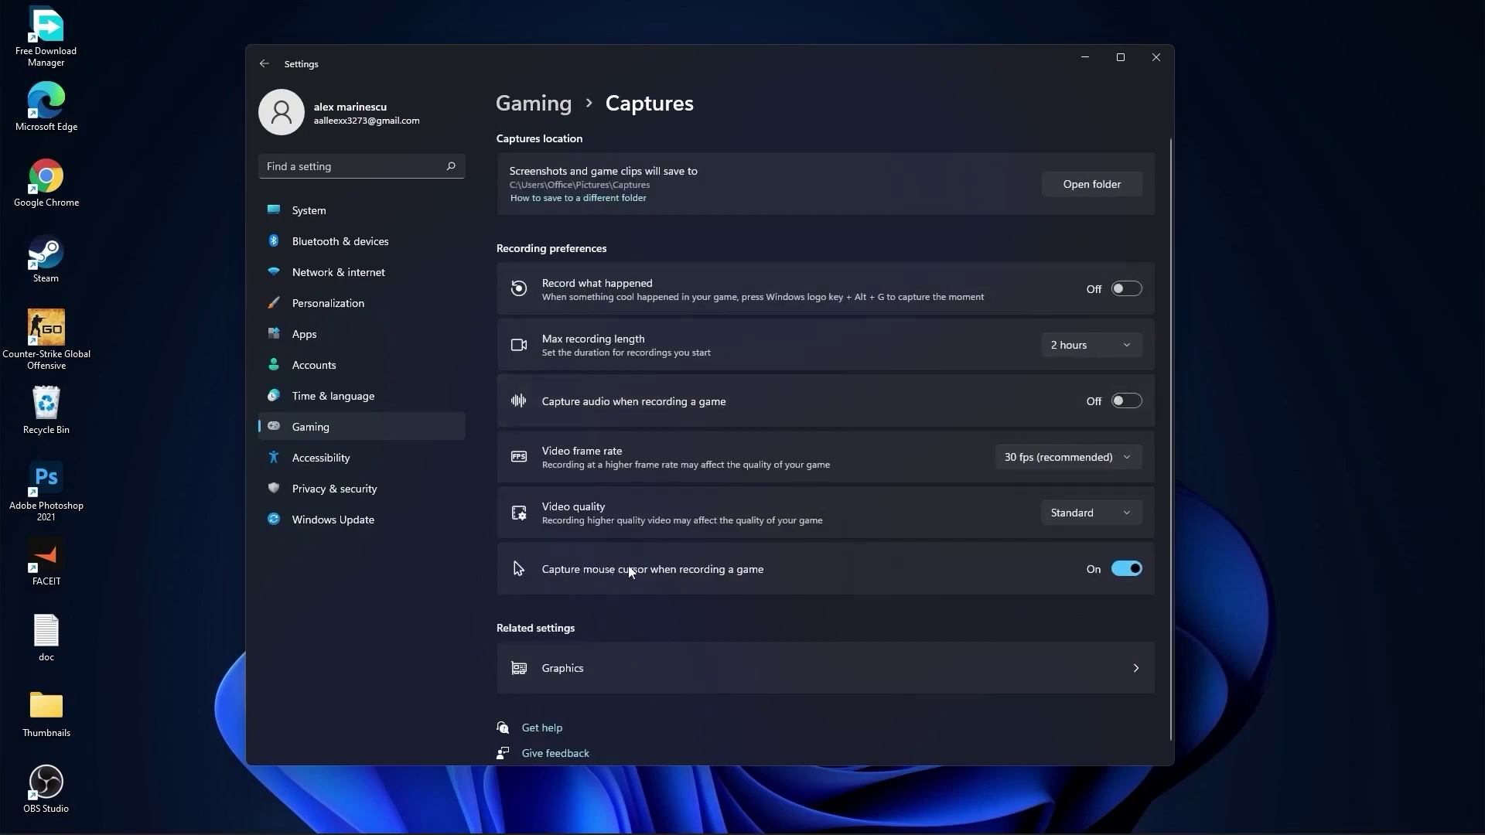
left_click(1120, 570)
left_click(534, 103)
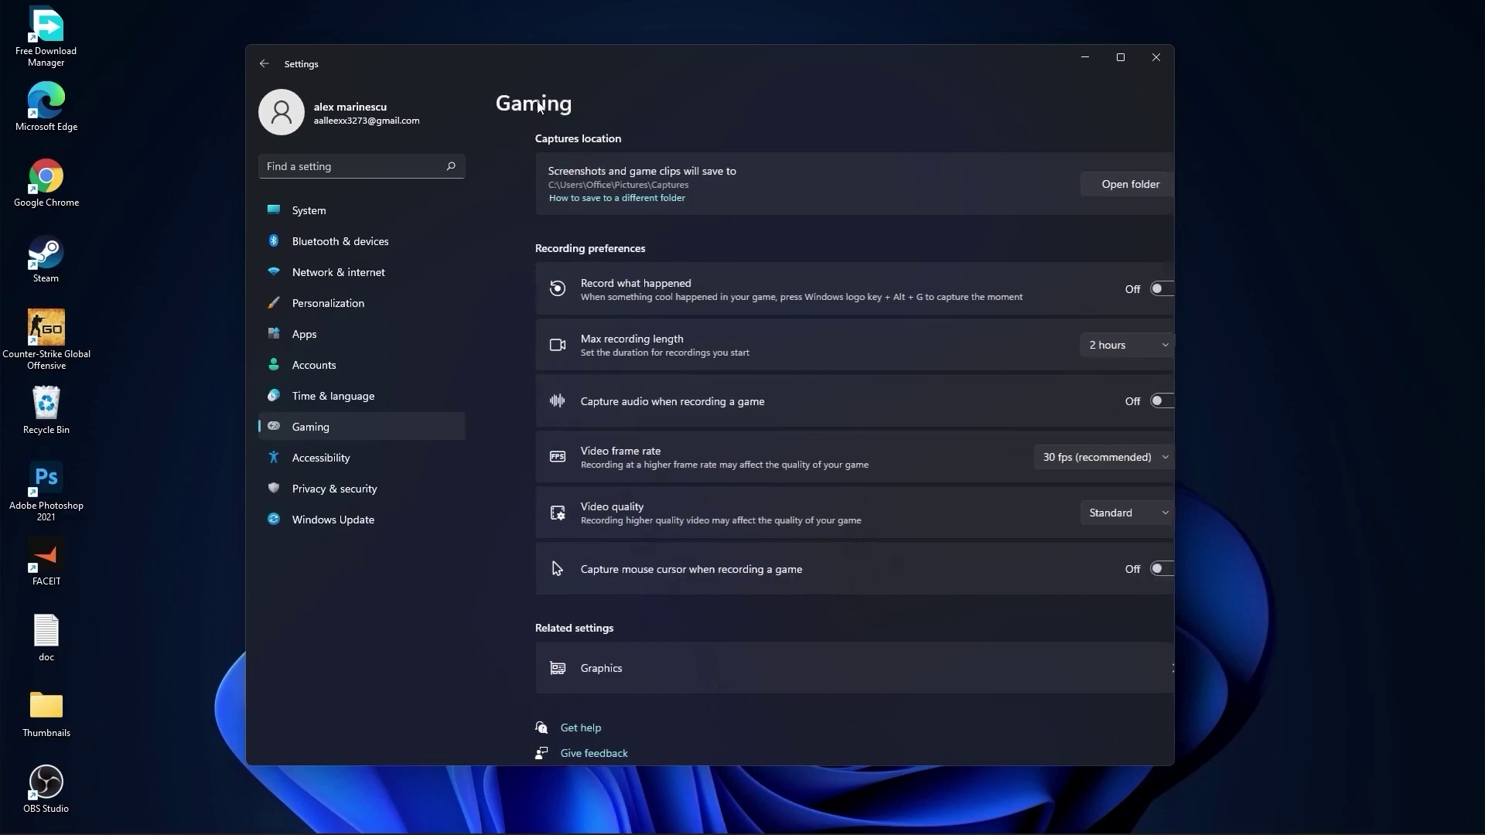
left_click(592, 277)
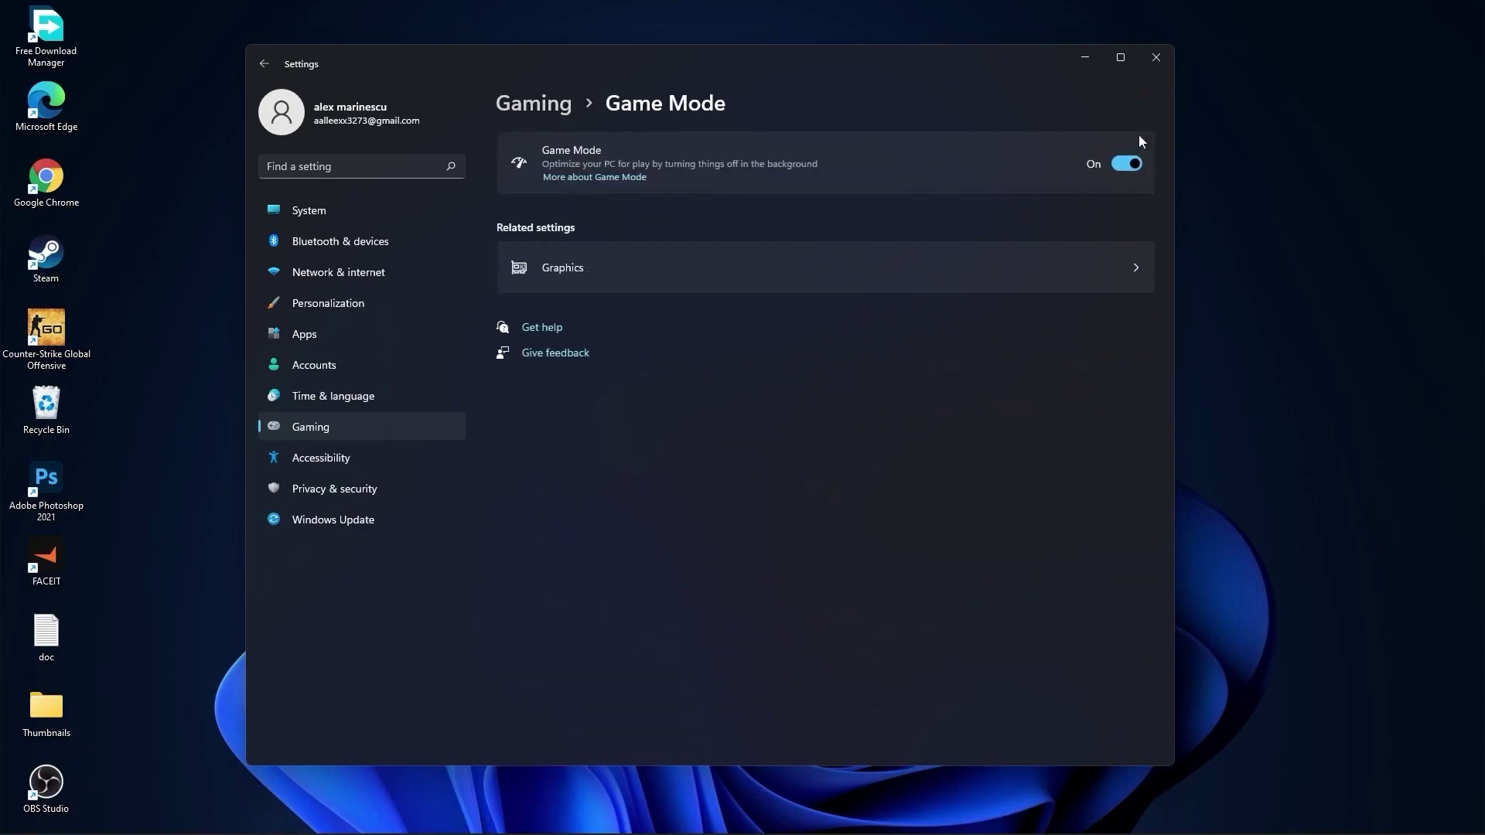
left_click(534, 104)
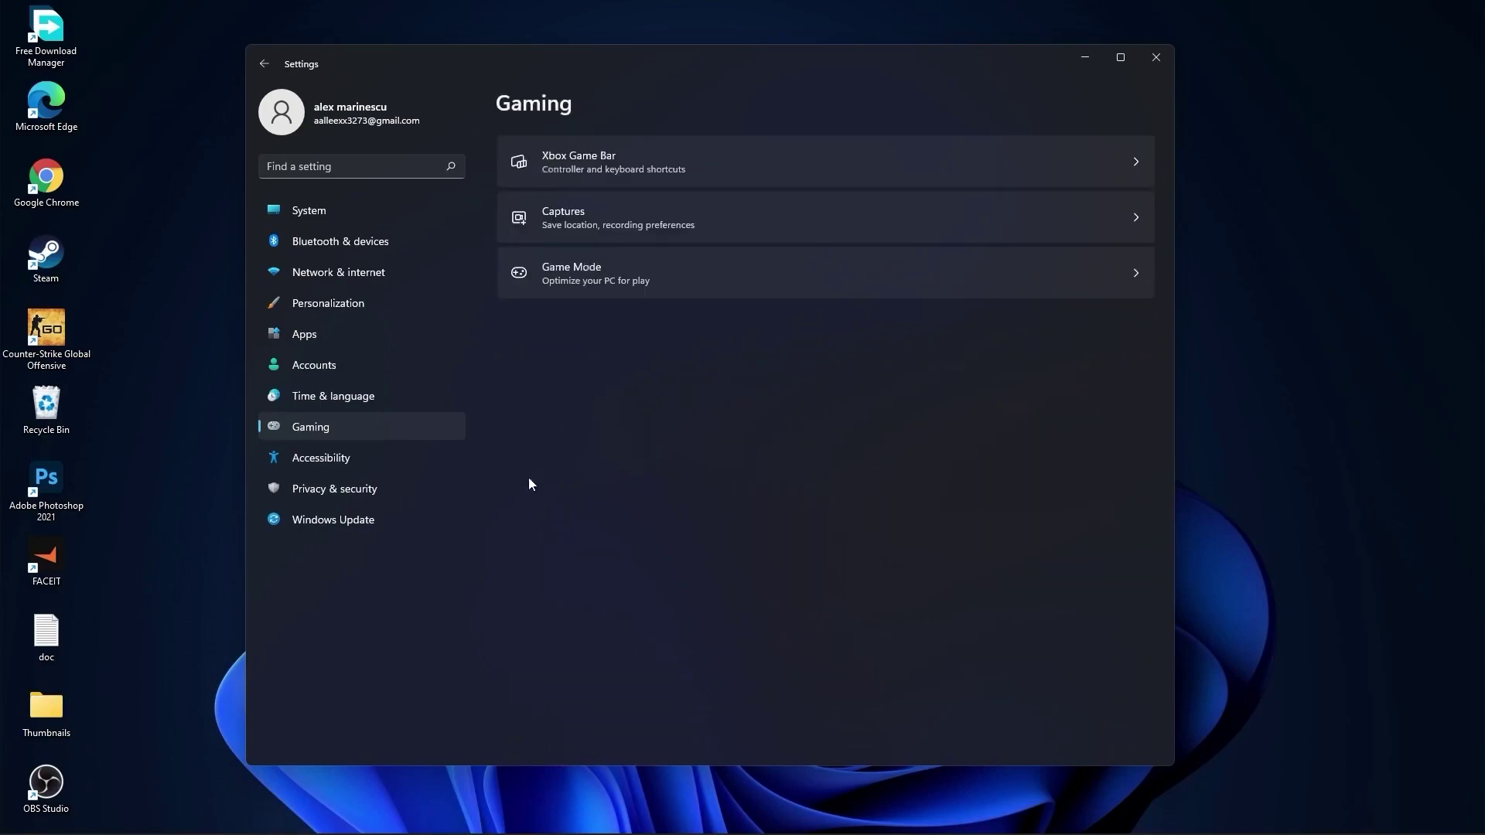
Review the General, Speech, and Inking & typing personalization settings under Privacy & security.
left_click(357, 493)
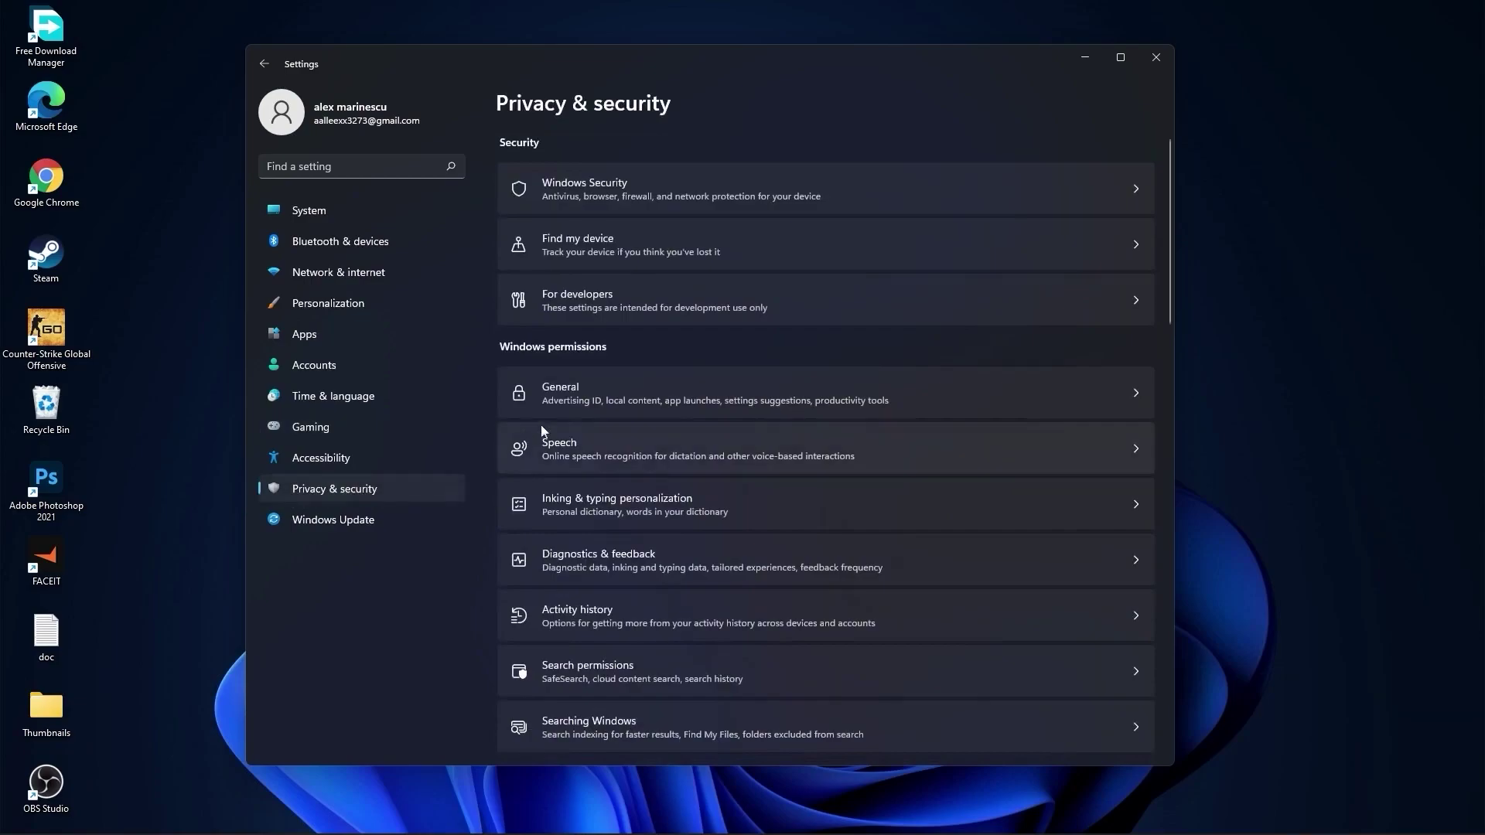
left_click(603, 395)
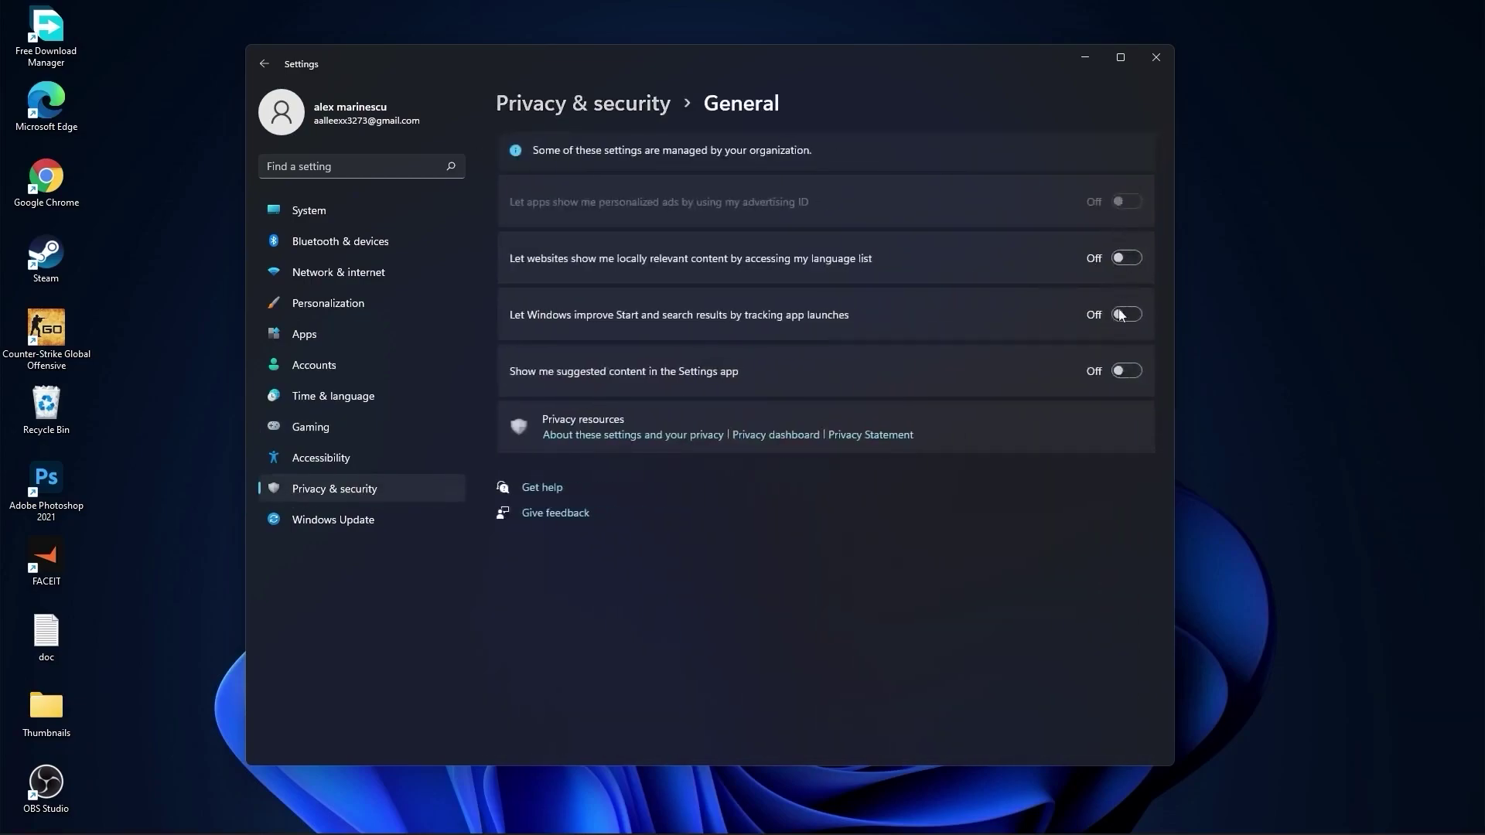
left_click(614, 109)
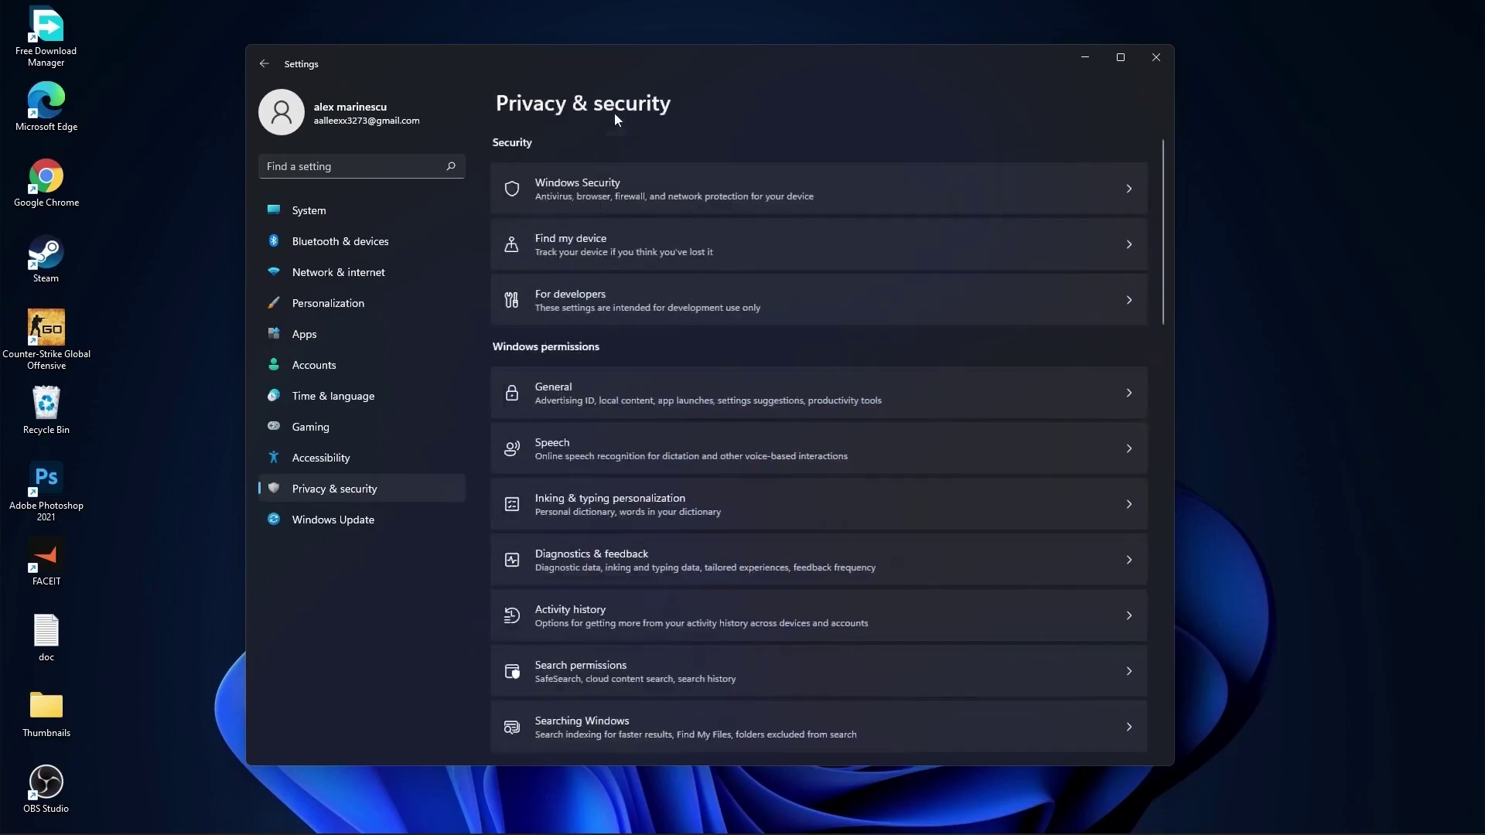
left_click(599, 450)
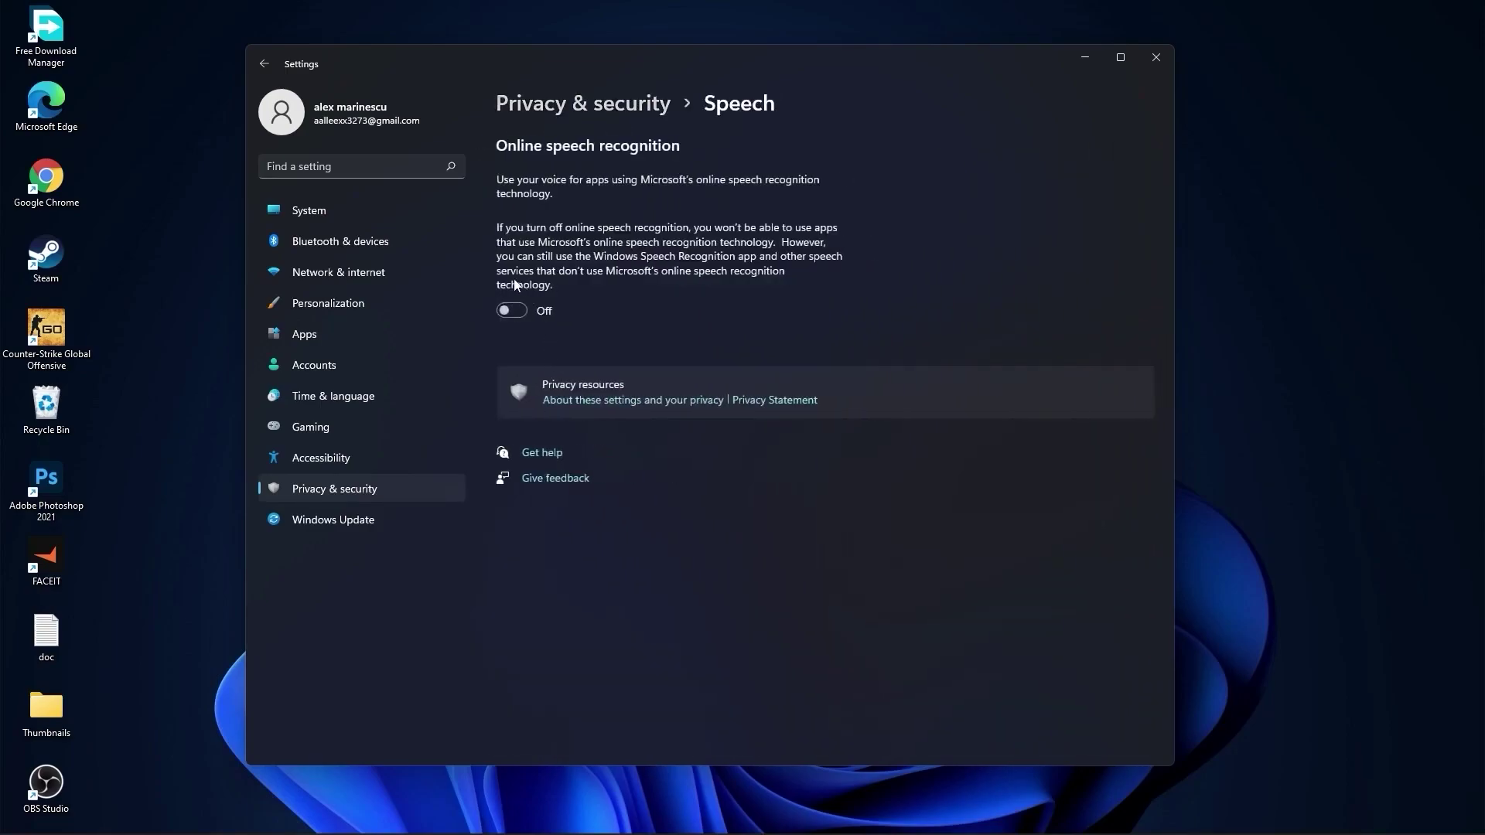
left_click(597, 105)
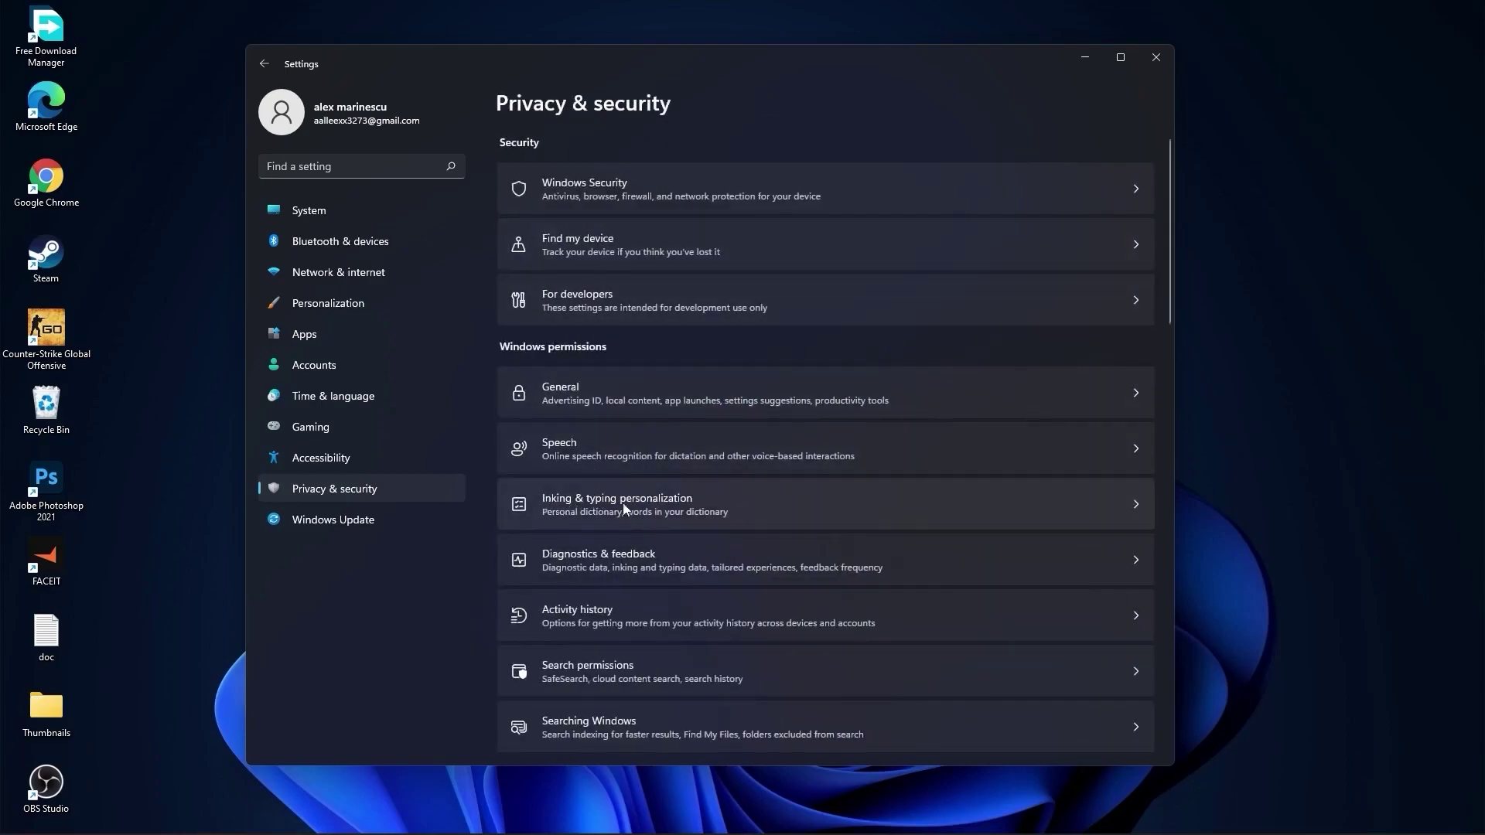
left_click(673, 504)
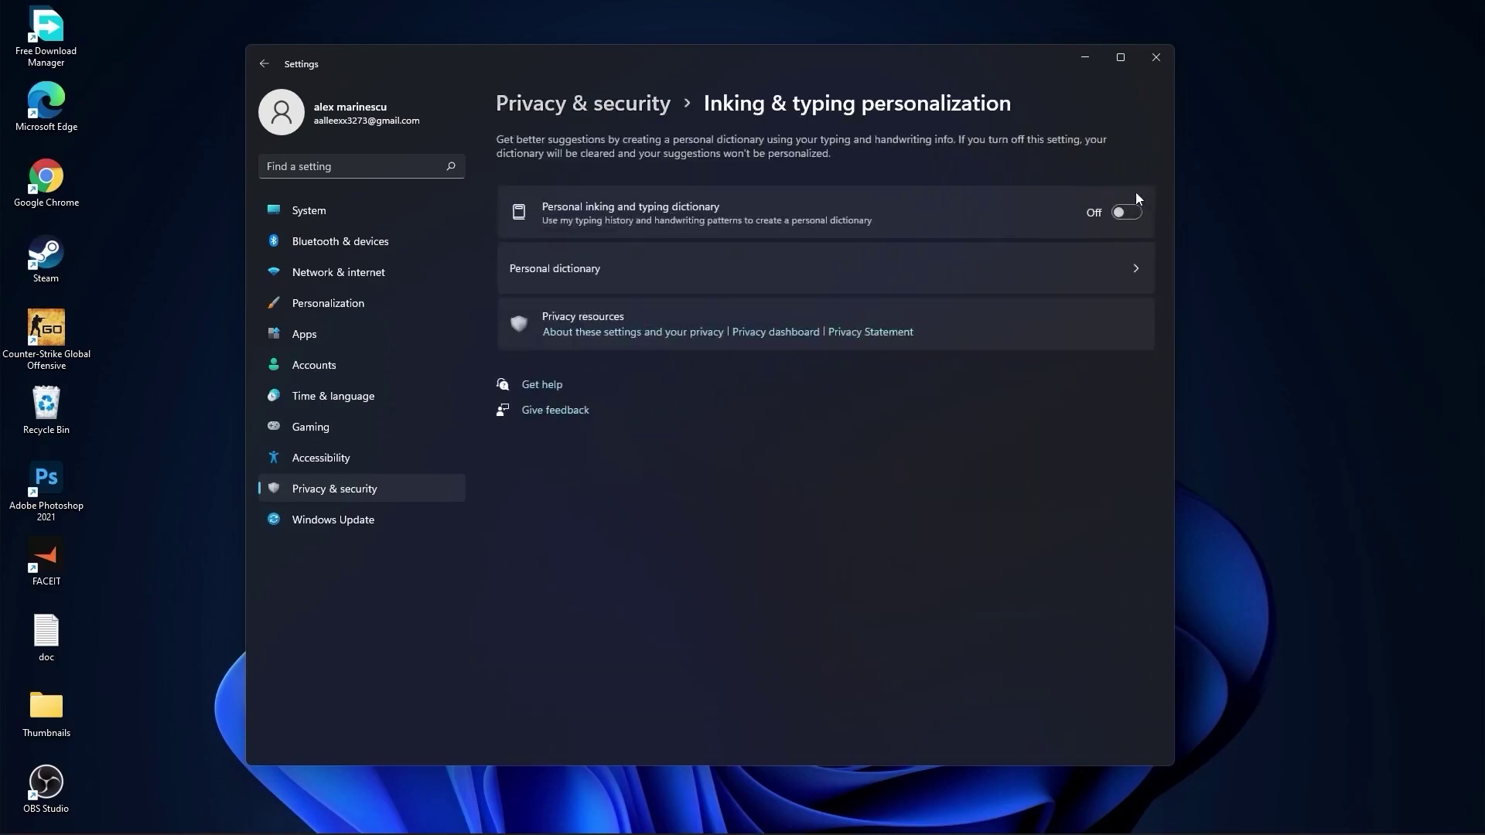
left_click(631, 108)
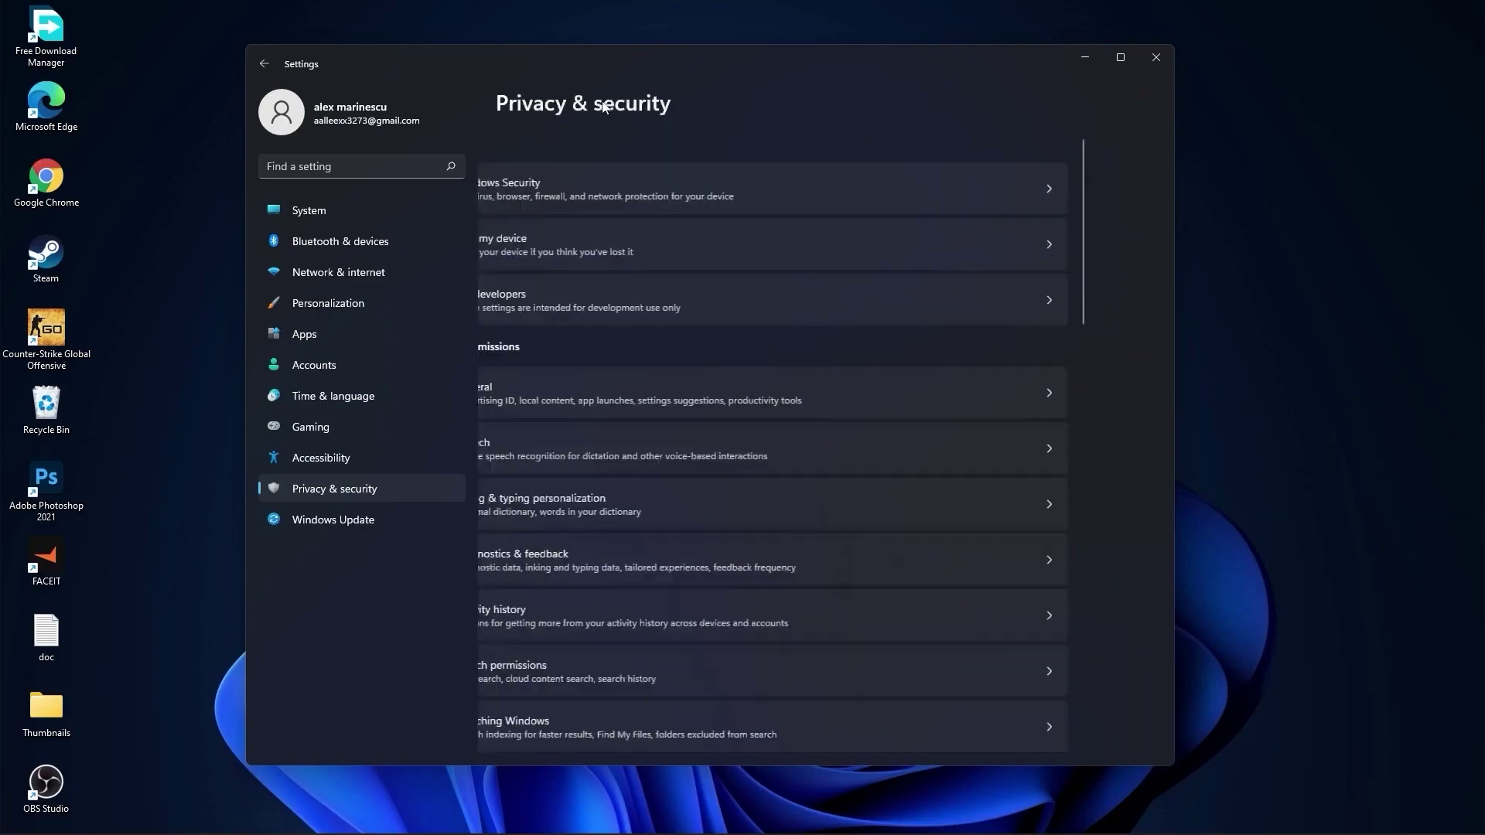
Review the Diagnostics & feedback, Activity history and Searching Windows settings under Privacy & security.
left_click(629, 563)
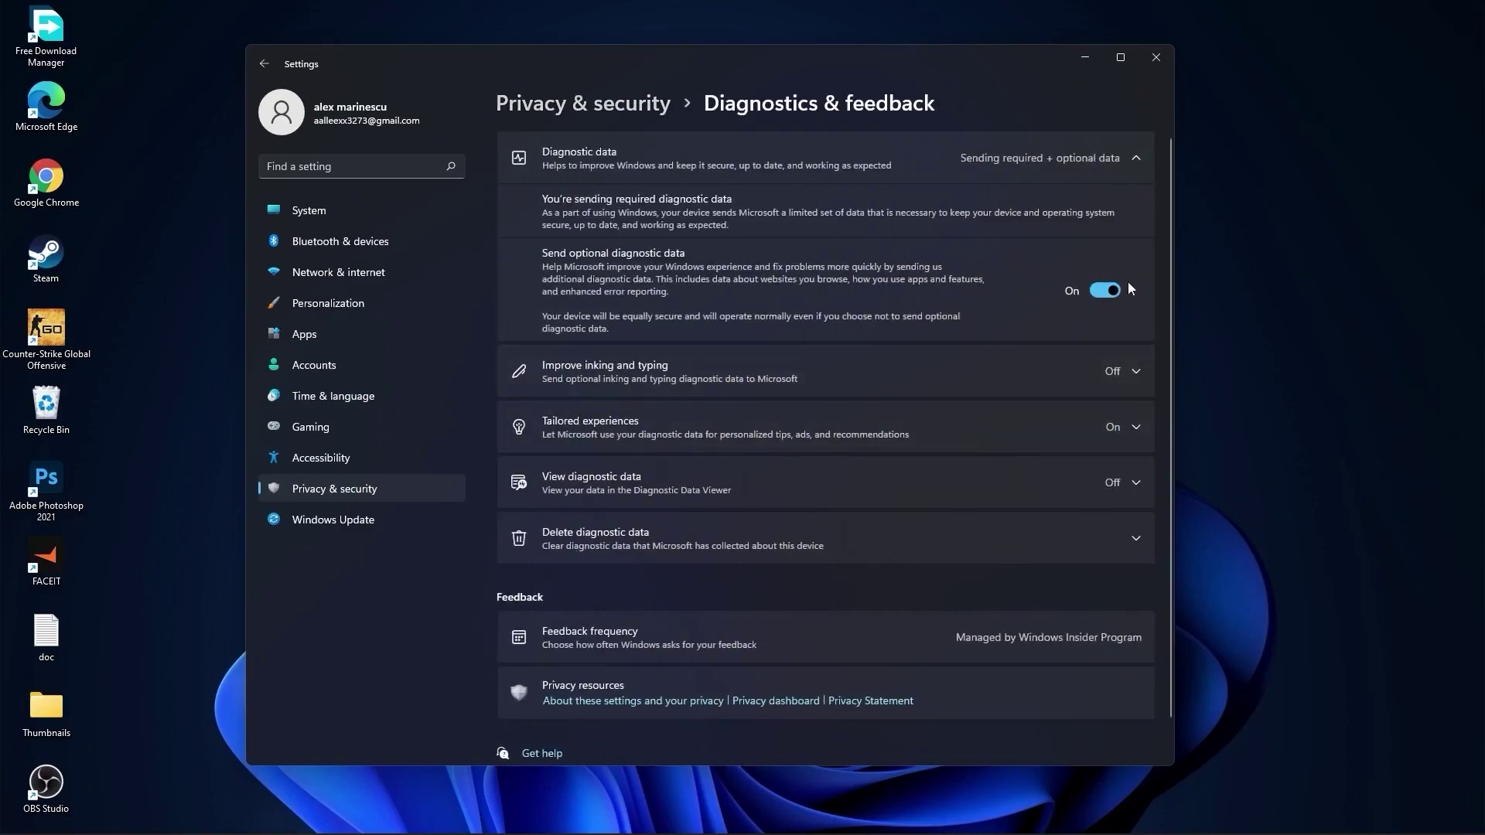
left_click(612, 106)
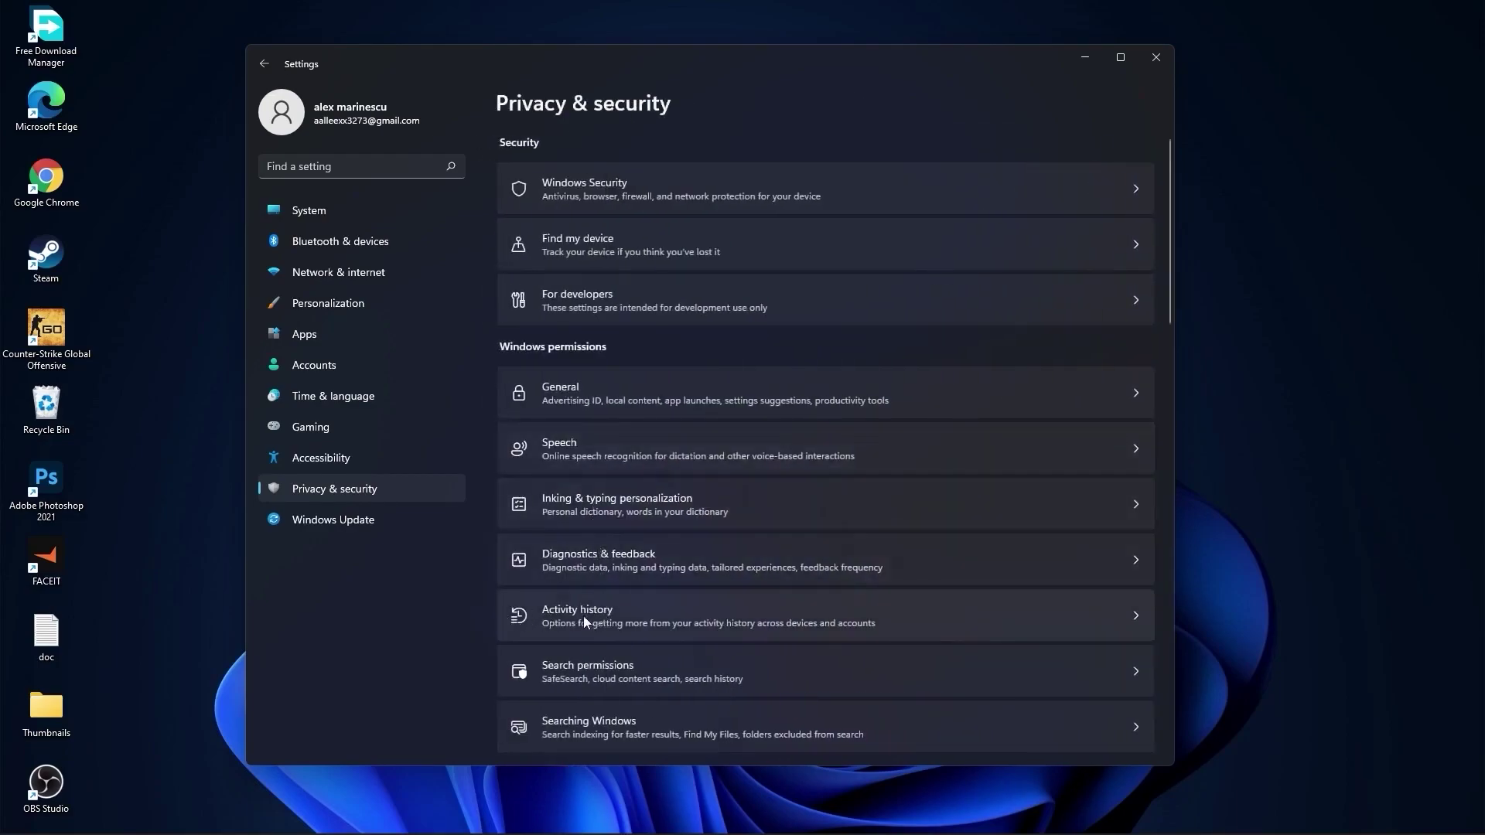
left_click(590, 616)
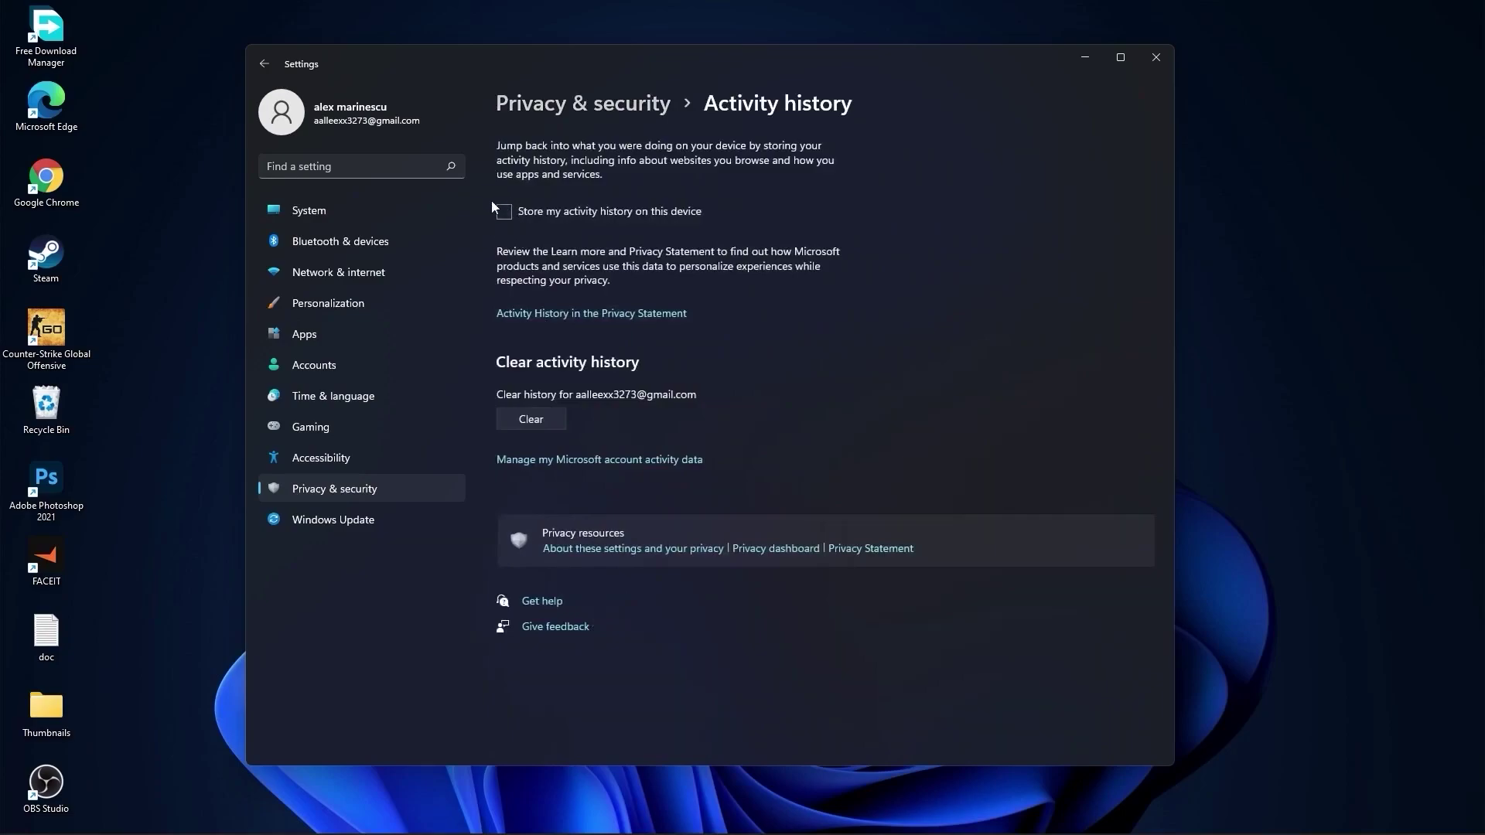
left_click(568, 105)
scroll(738, 413, "down", 5)
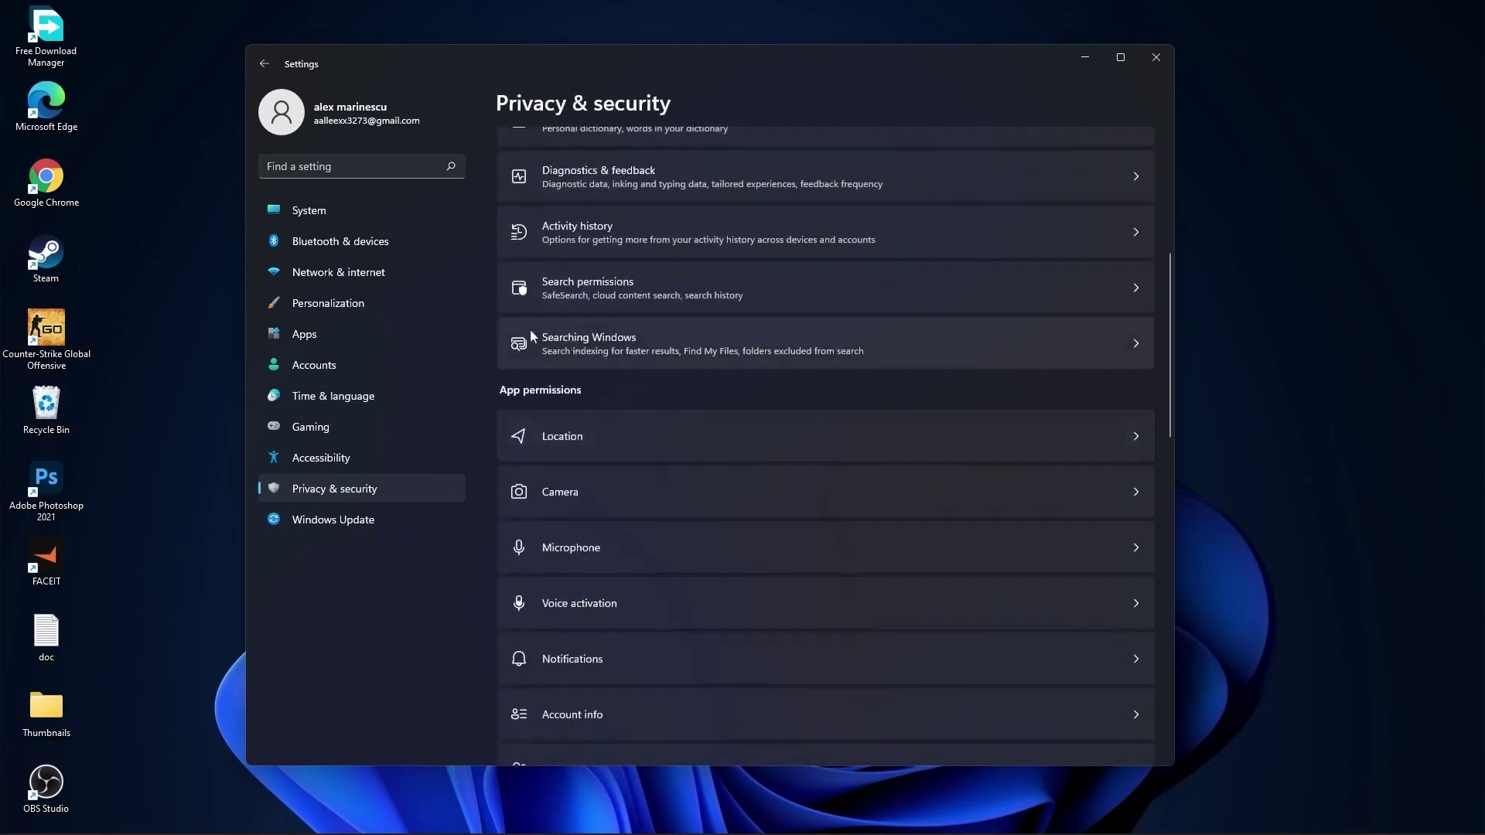
left_click(589, 347)
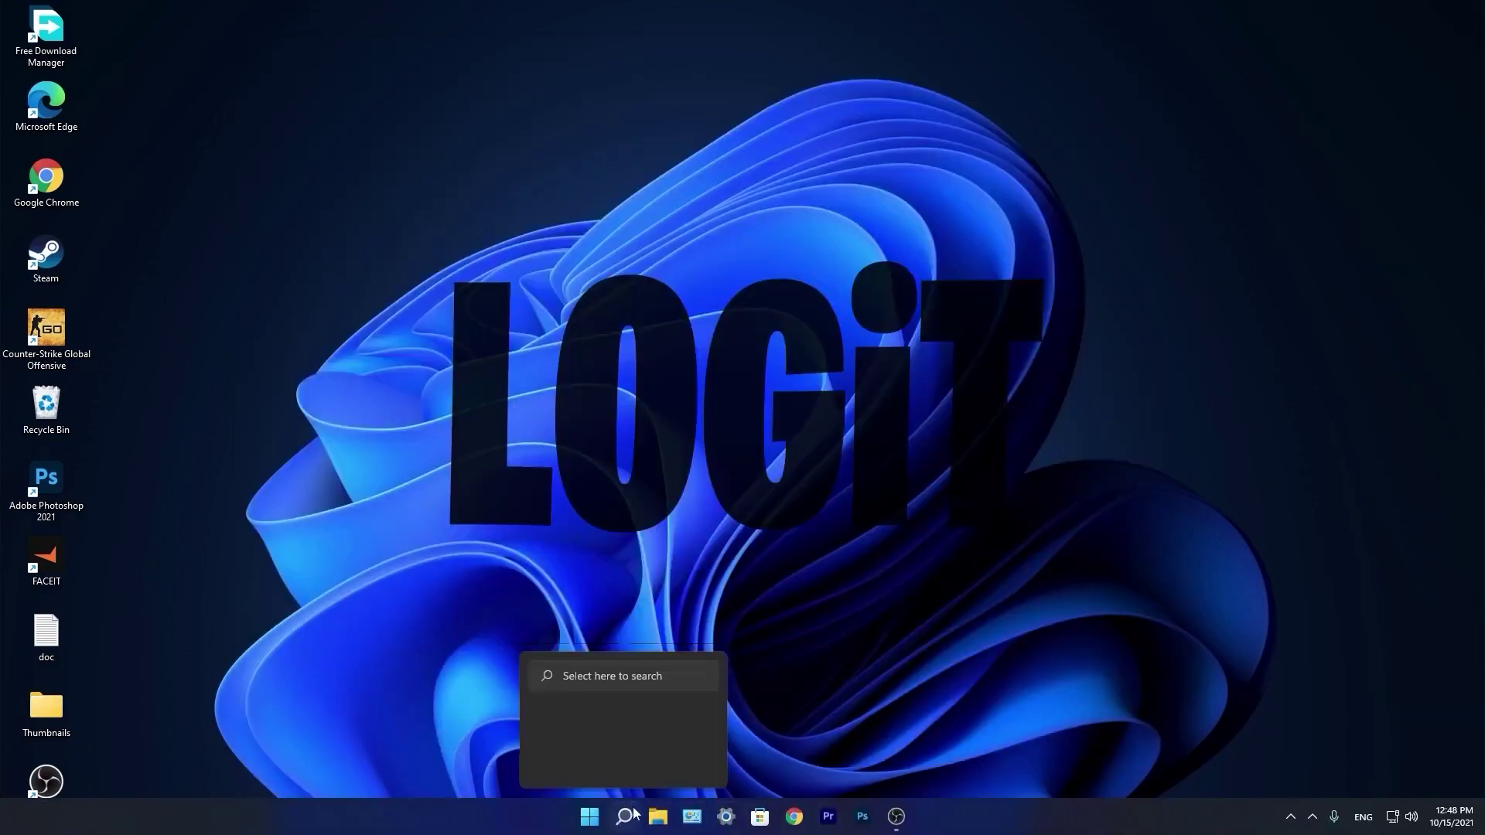
Open Task Manager, disable the CCXProcess and Cortana startup entries, and close it.
left_click(625, 817)
type("task")
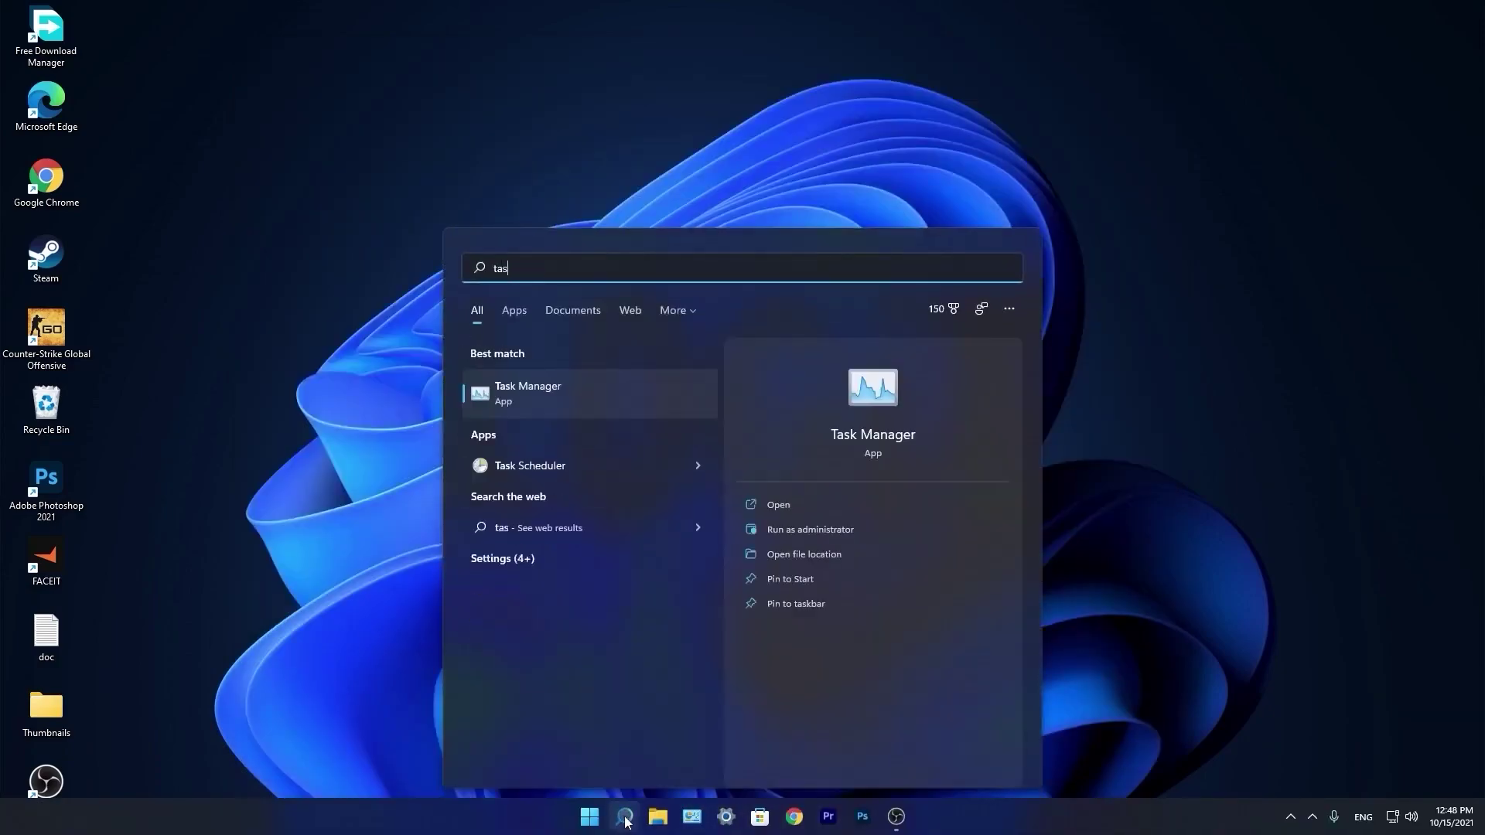
left_click(544, 392)
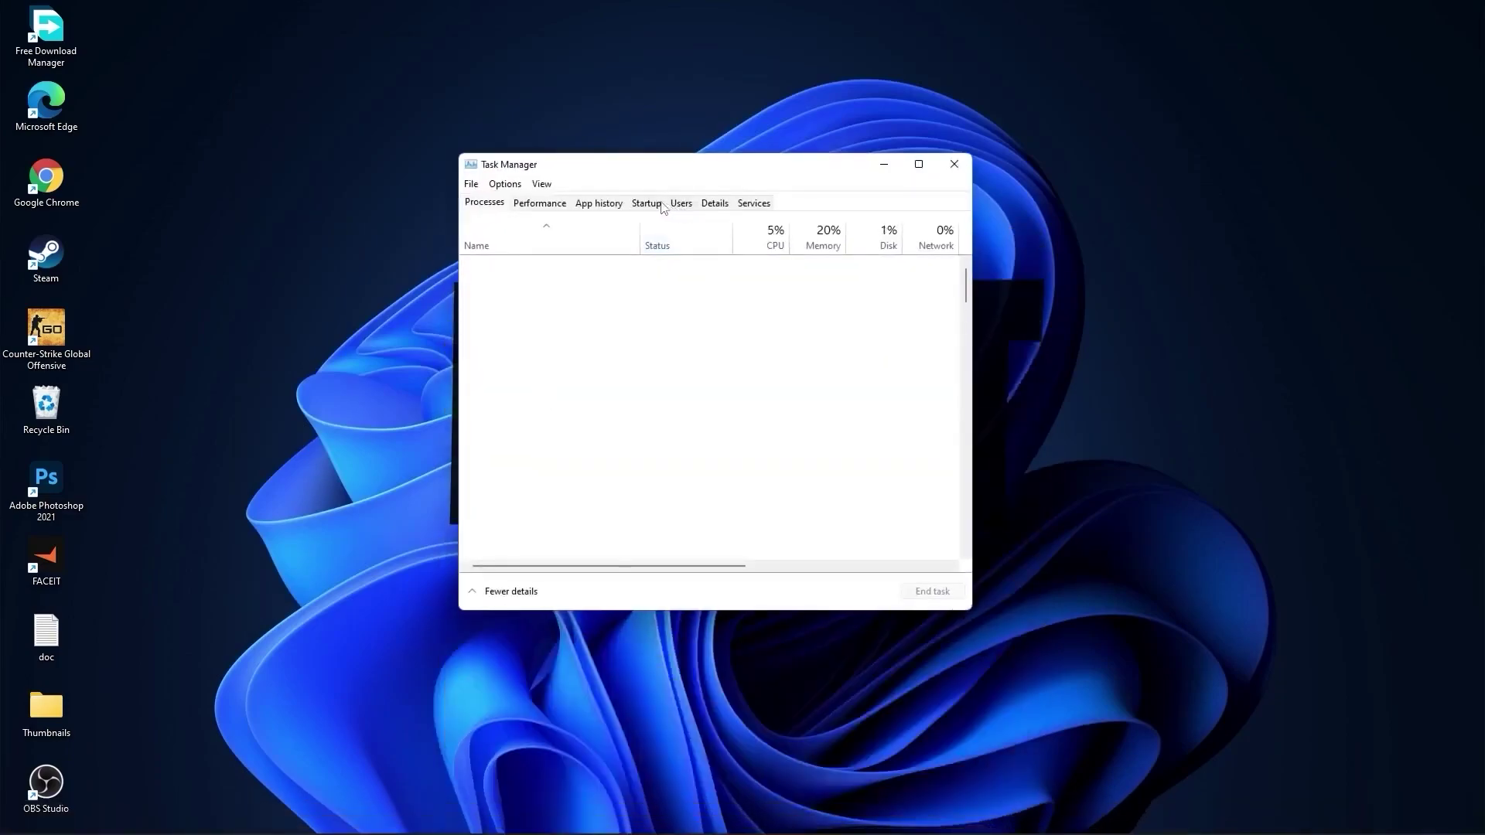
left_click(632, 201)
left_click(758, 288)
right_click(758, 288)
left_click(759, 287)
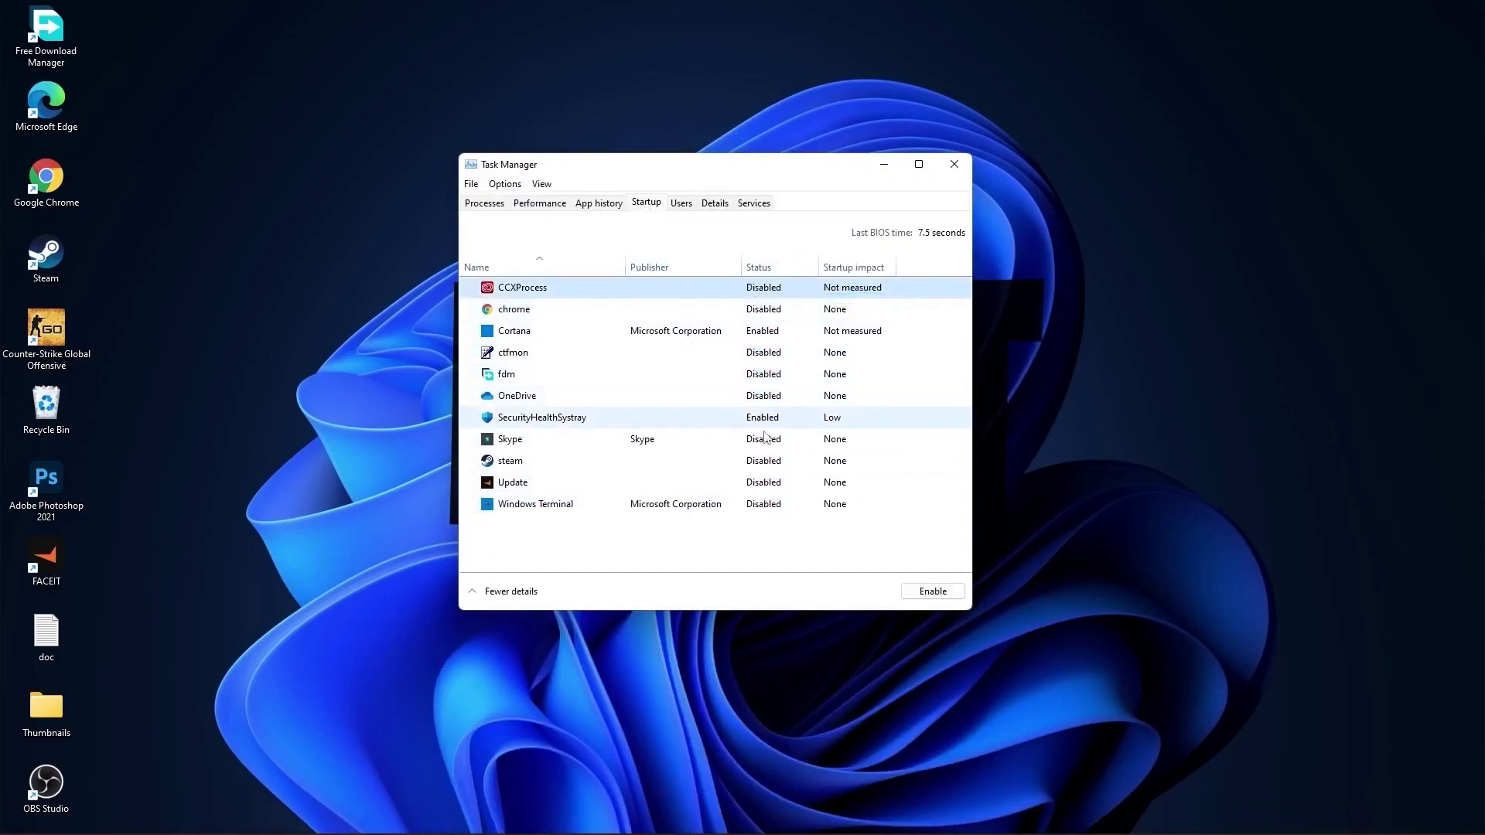
left_click(835, 331)
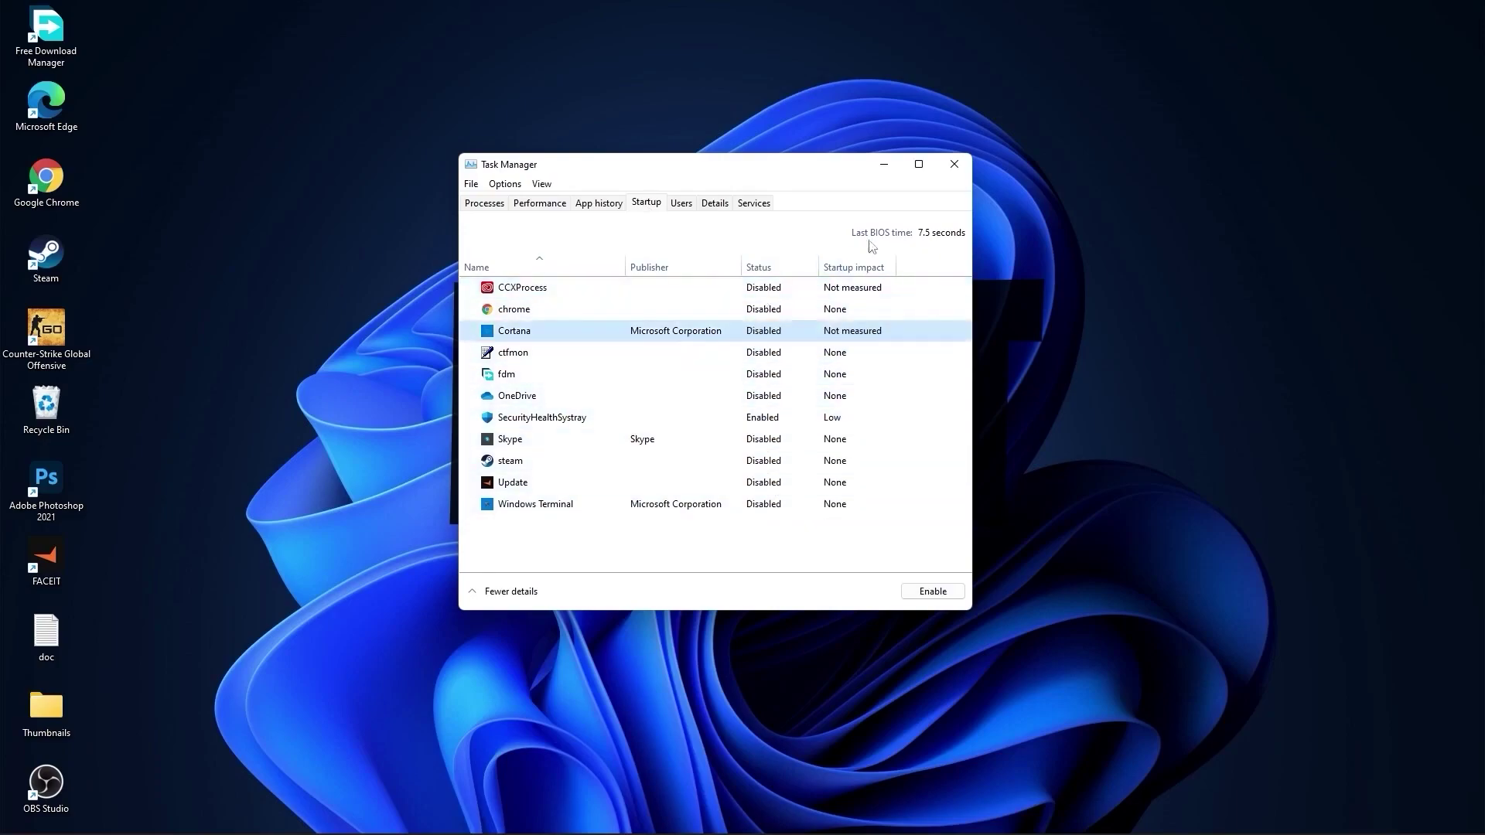
left_click(955, 164)
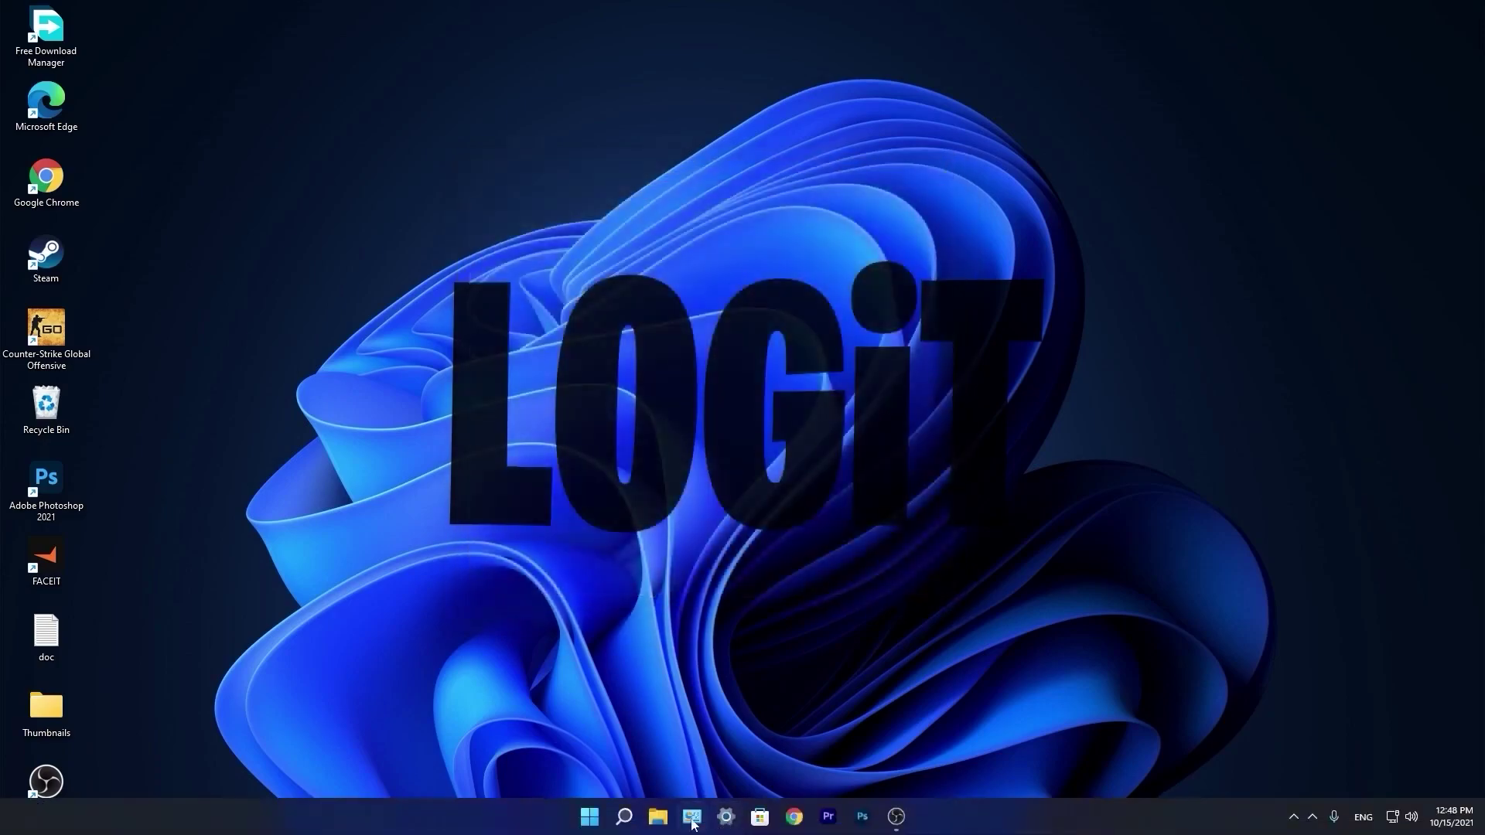
Open Defragment and Optimize Drives and optimize the C: solid state drive.
left_click(625, 822)
type("optimi")
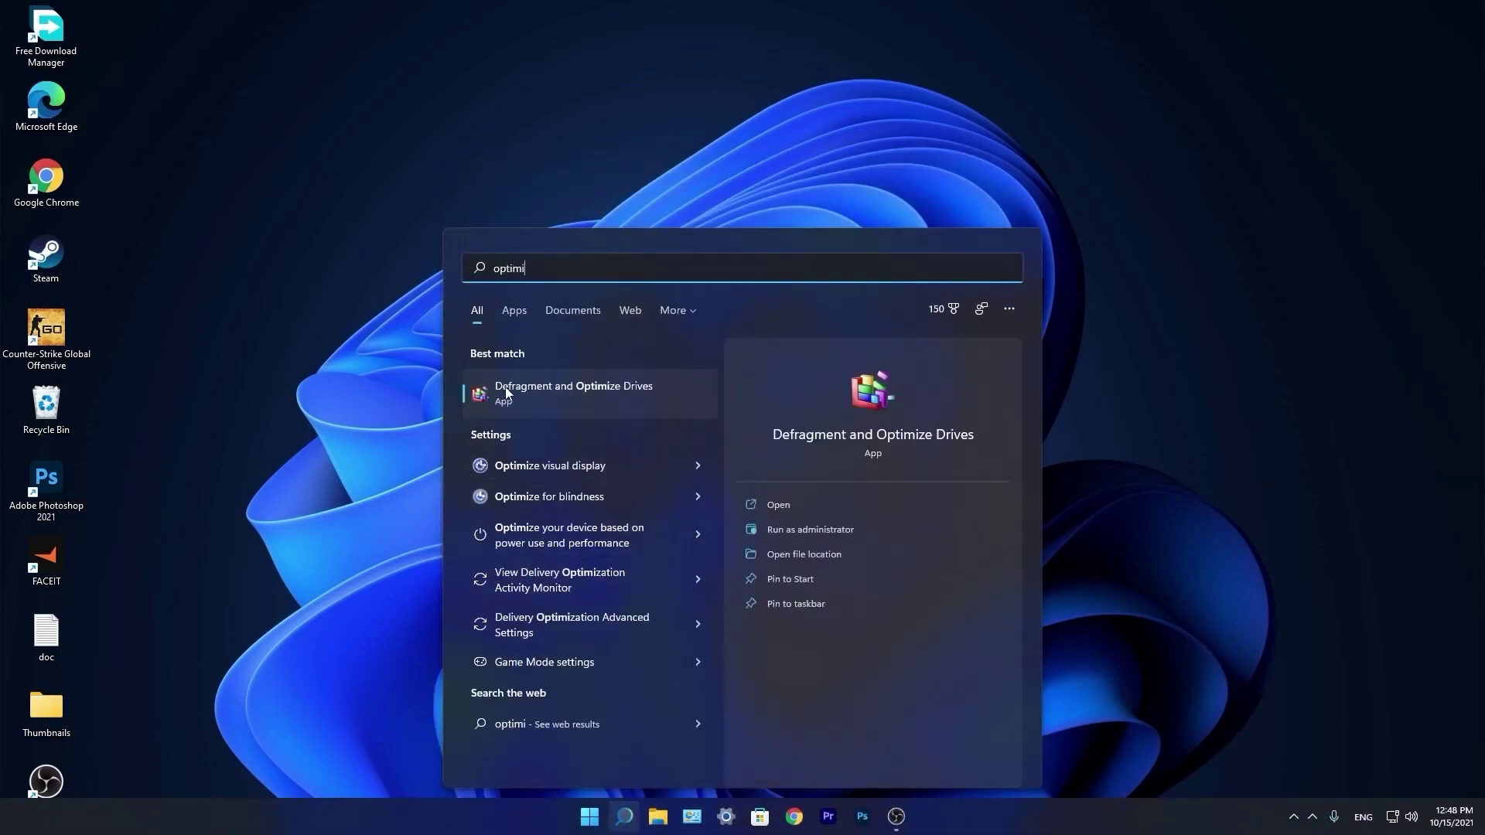
left_click(551, 385)
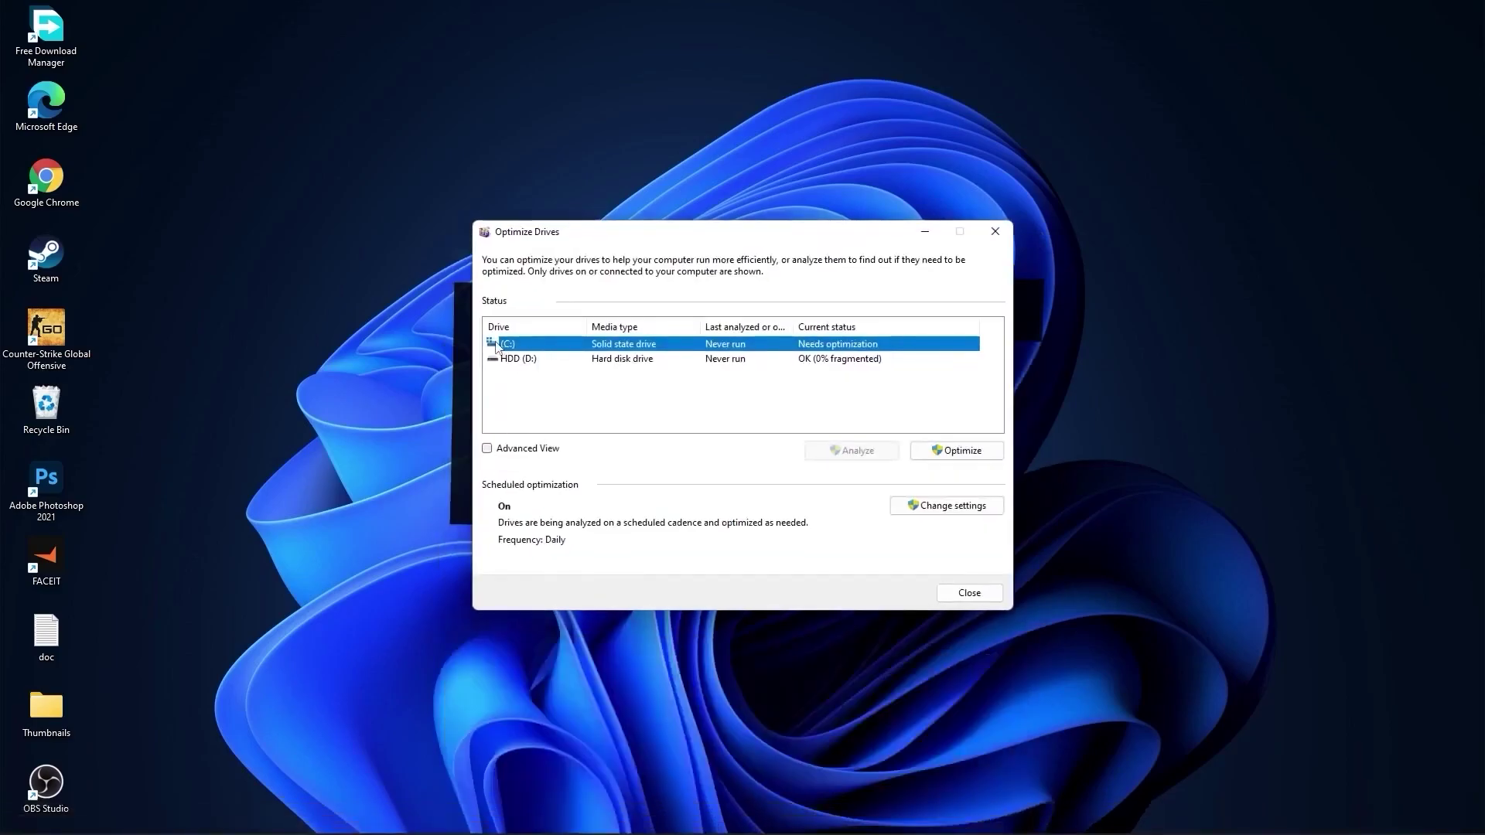
left_click(954, 452)
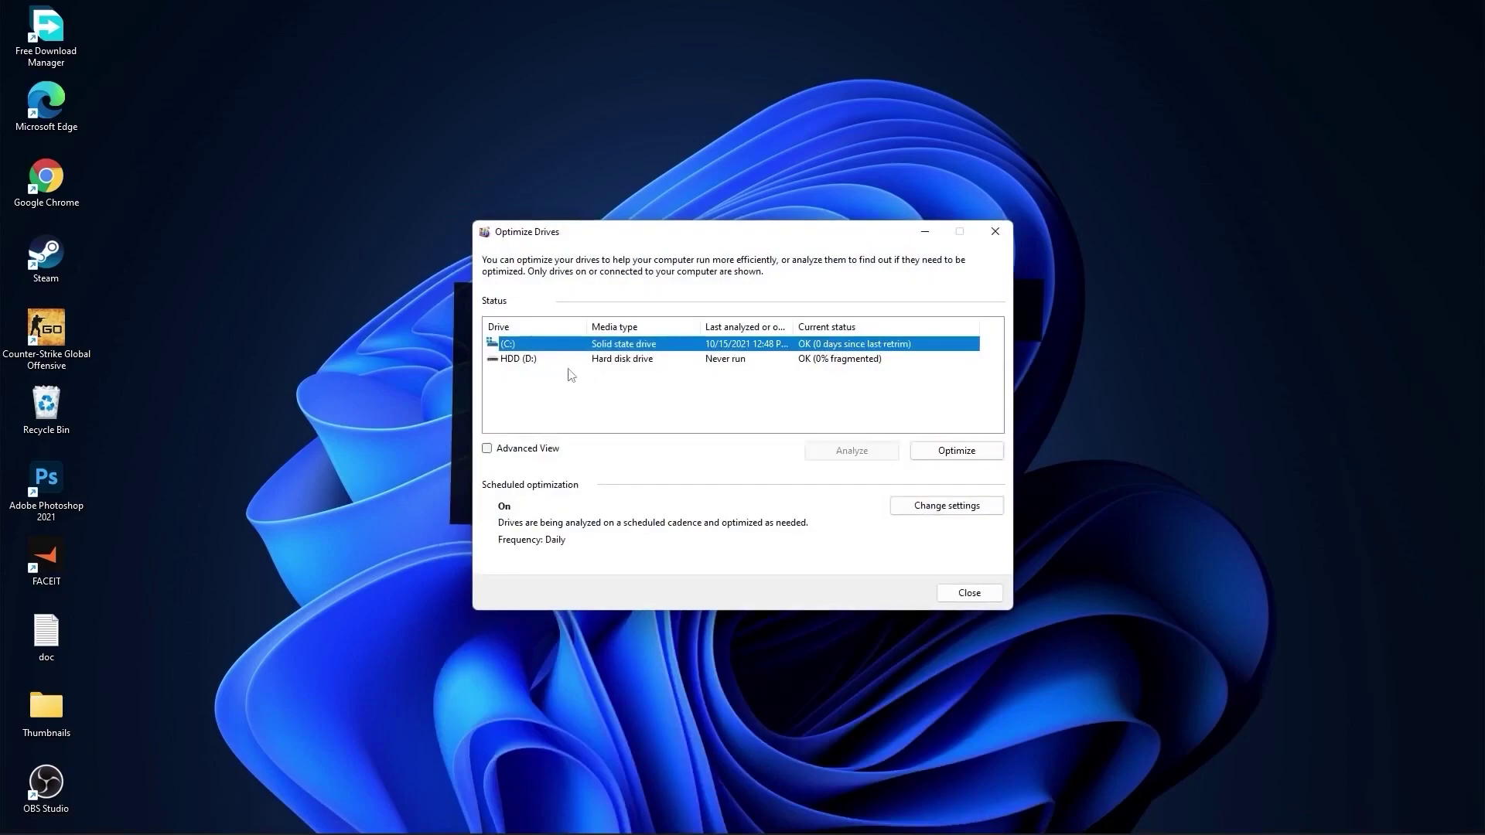
Analyze and optimize the HDD (D:) hard disk drive.
left_click(525, 360)
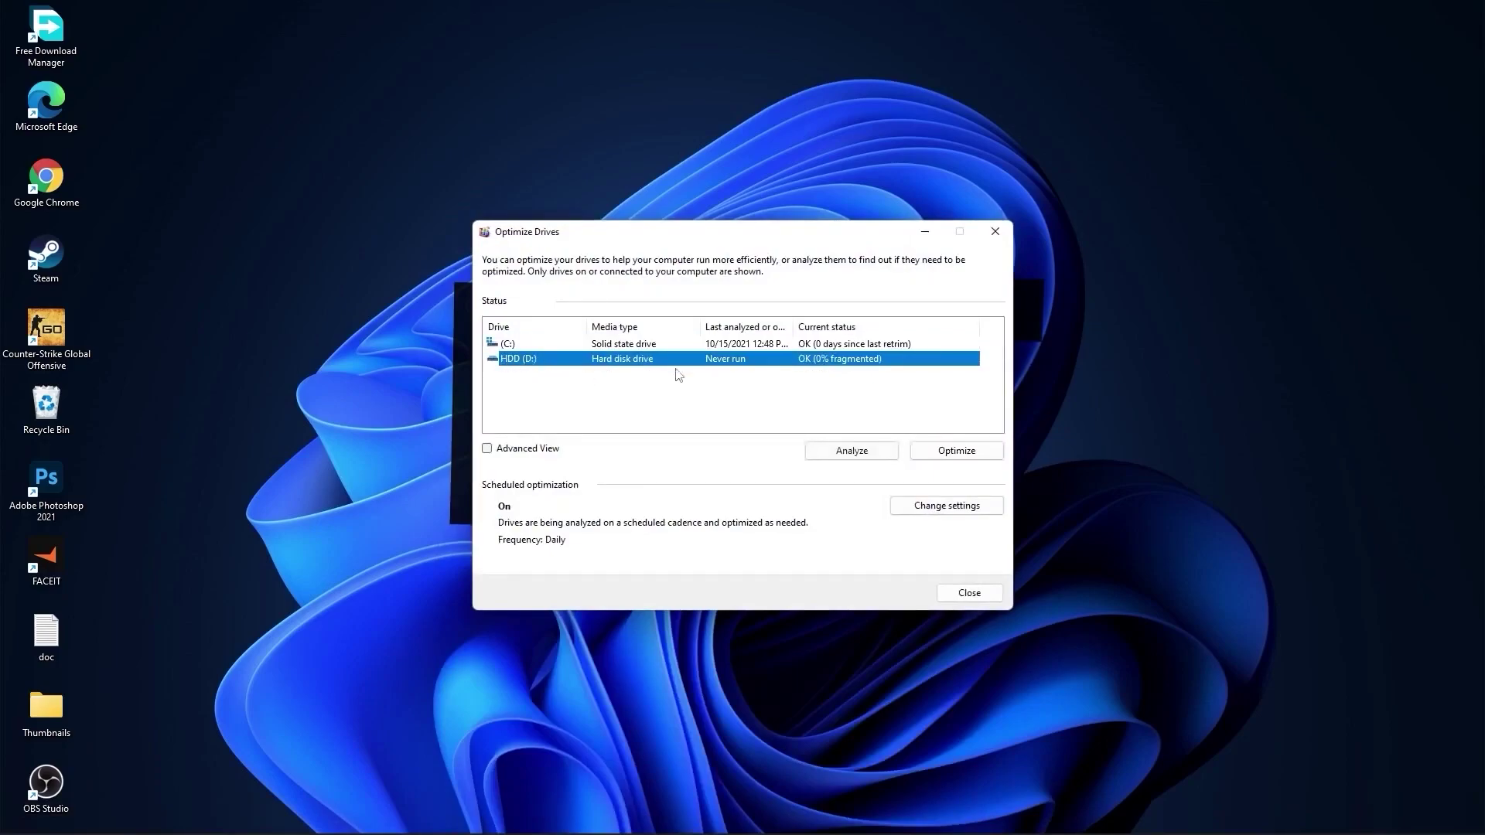
left_click(853, 455)
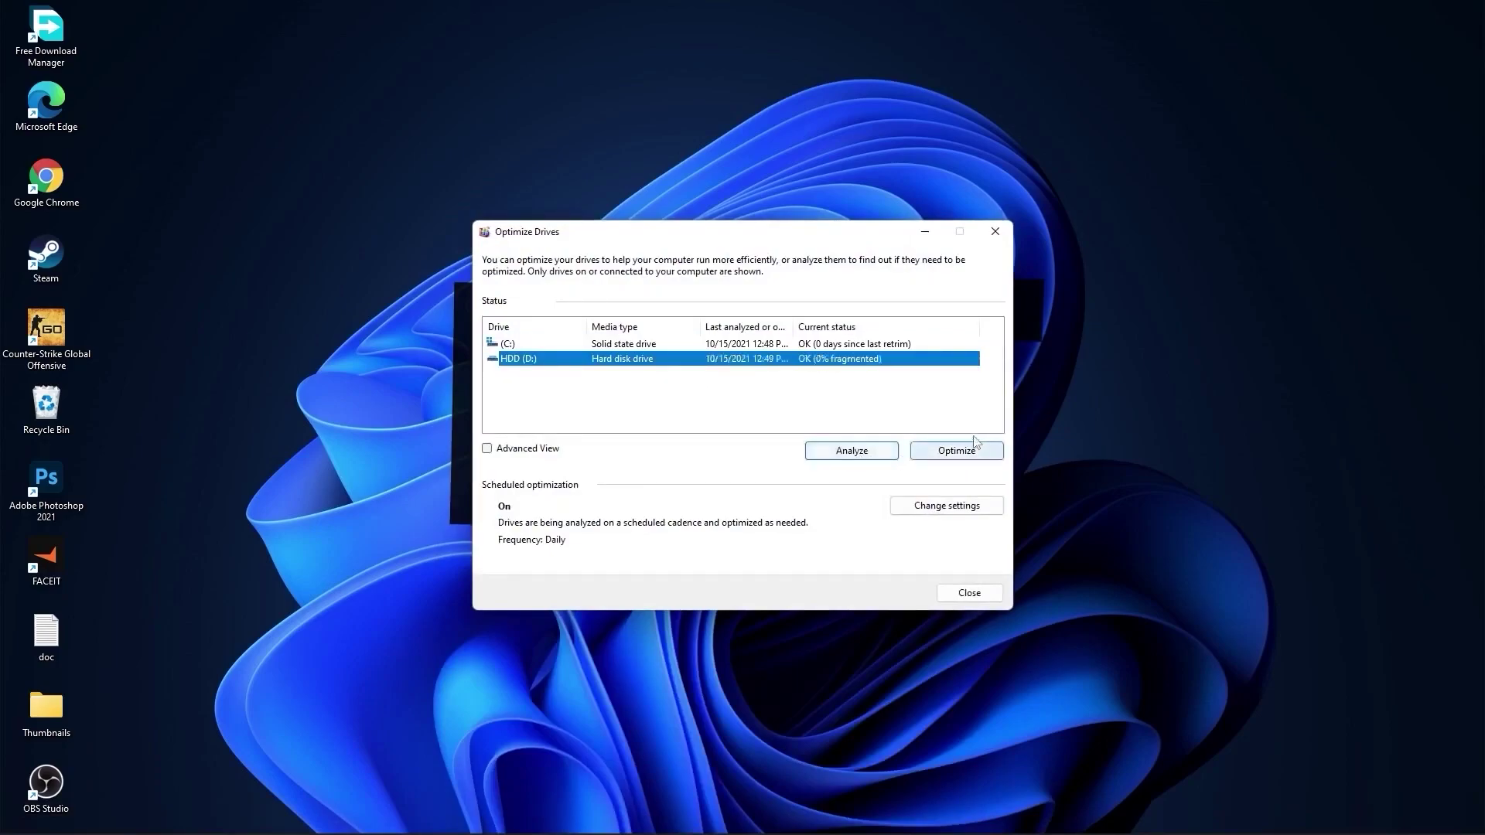
left_click(960, 452)
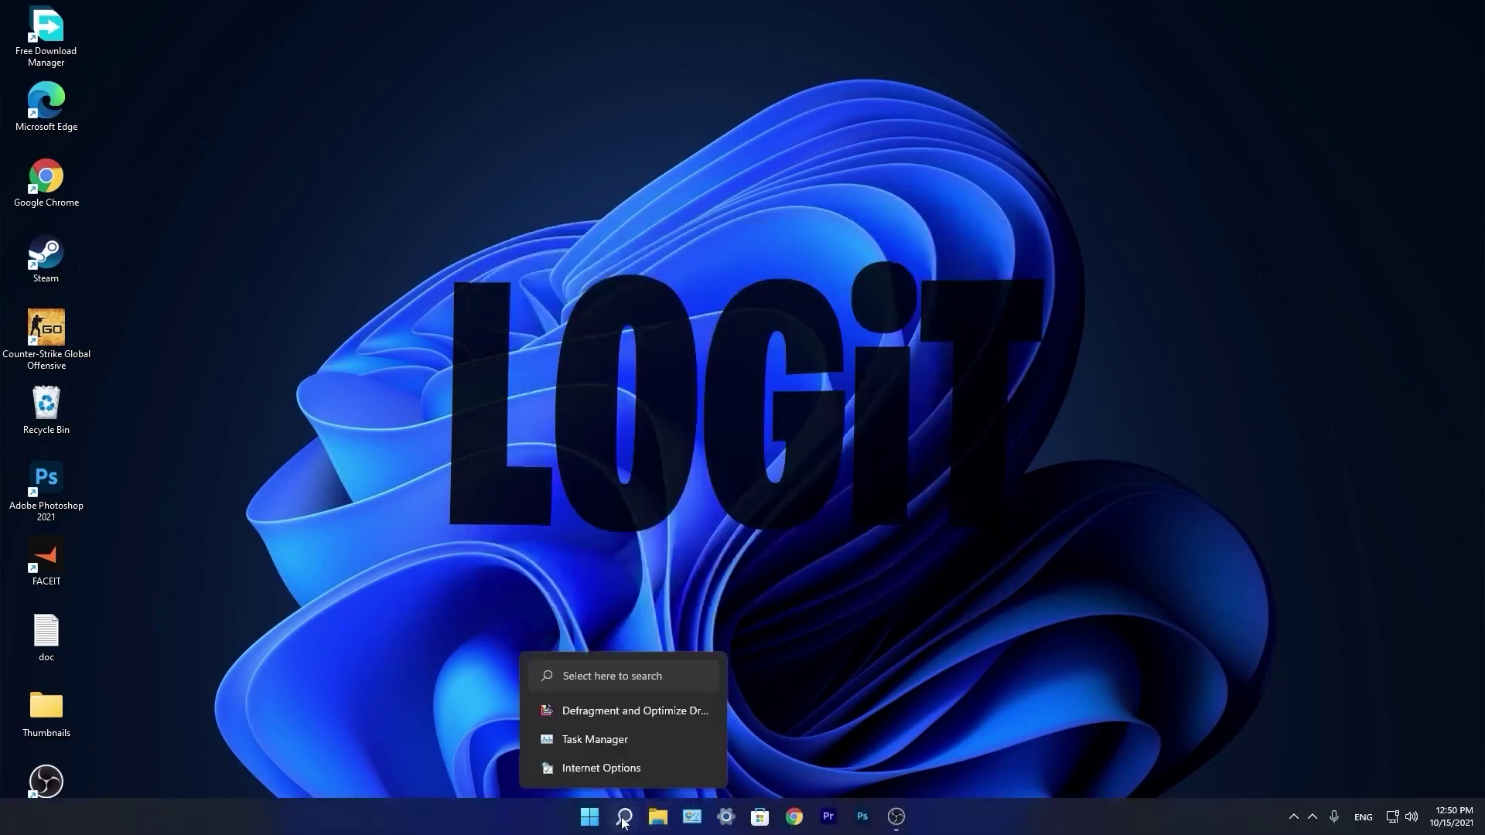
Open the Windows Temp folder with the Run command temp and grant permanent access to it.
left_click(624, 820)
type("run")
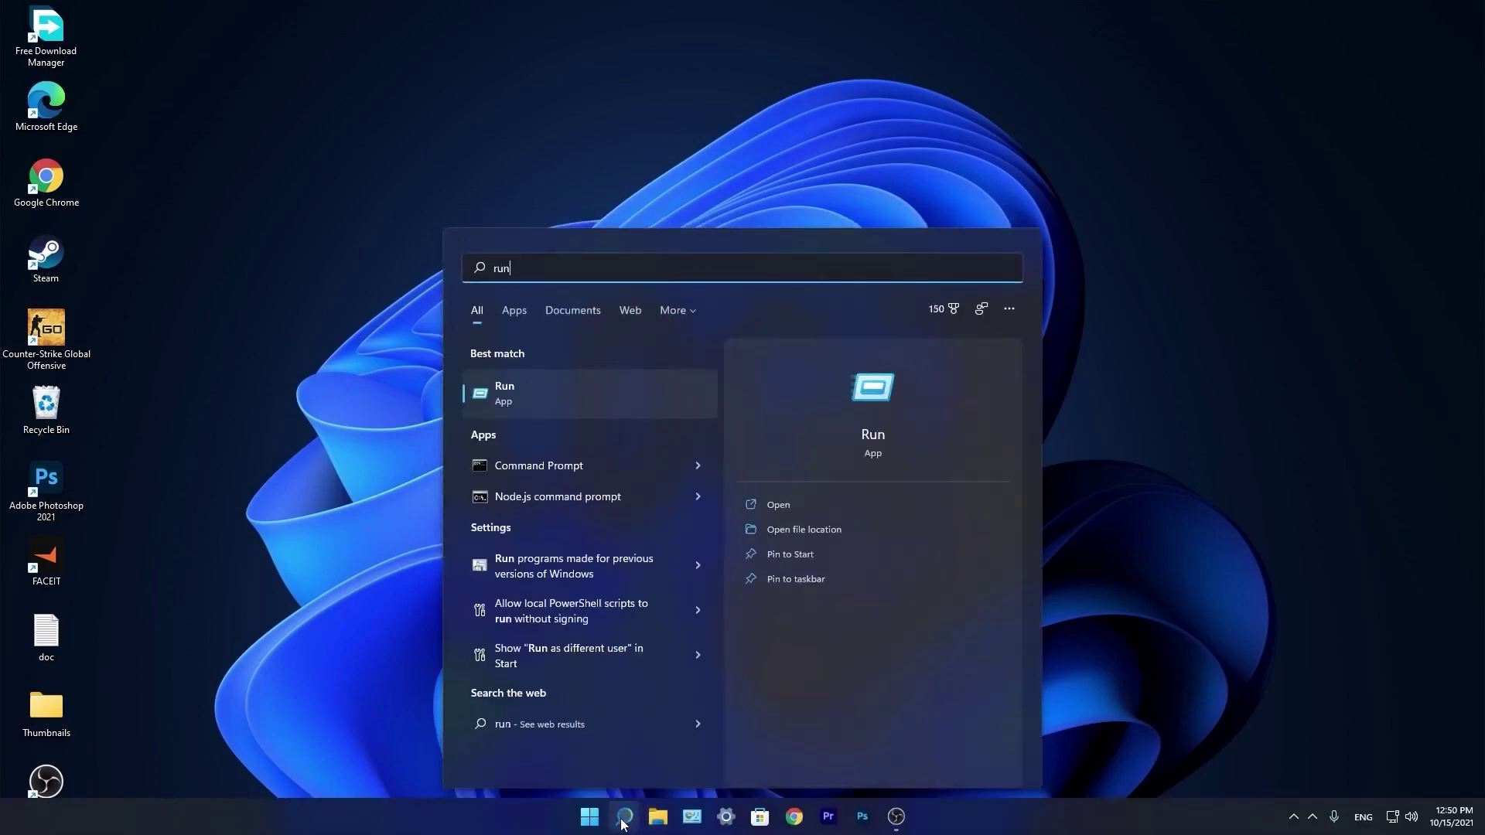
left_click(527, 389)
type("temp")
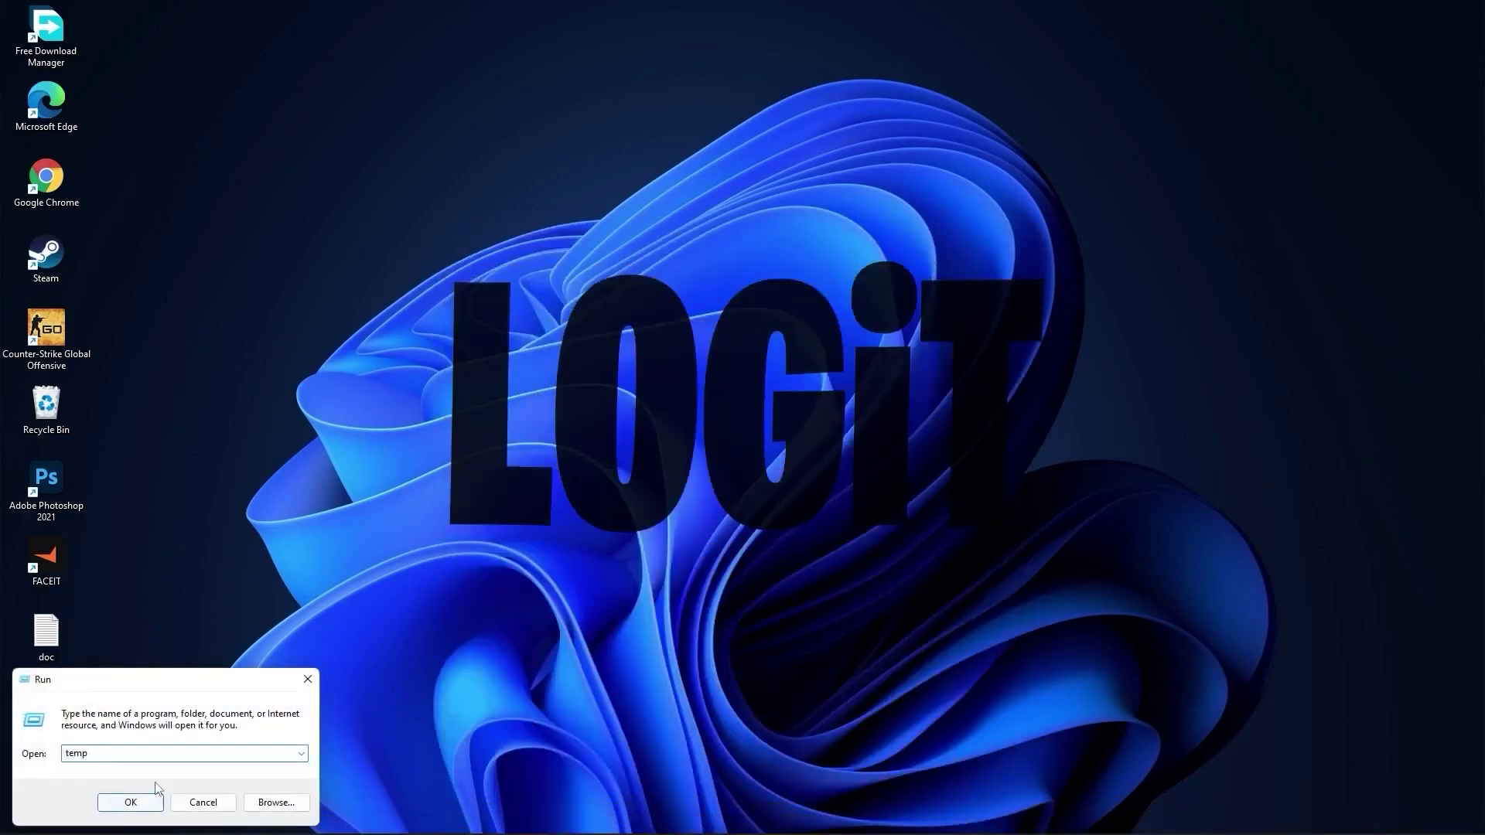
left_click(131, 803)
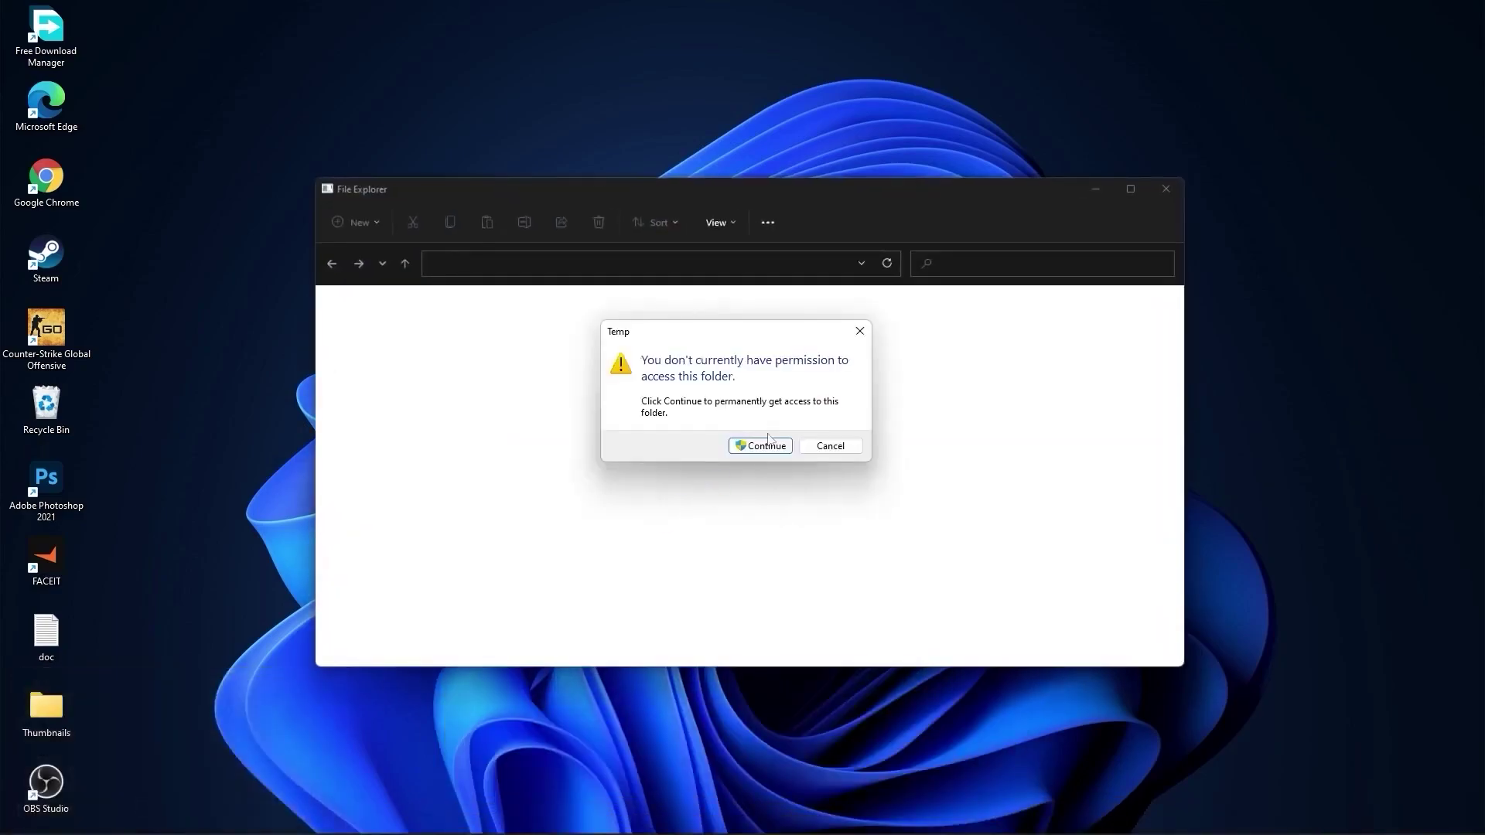
left_click(768, 441)
Delete all files and folders in the Windows Temp folder.
left_click_drag(890, 563, 560, 321)
right_click(559, 322)
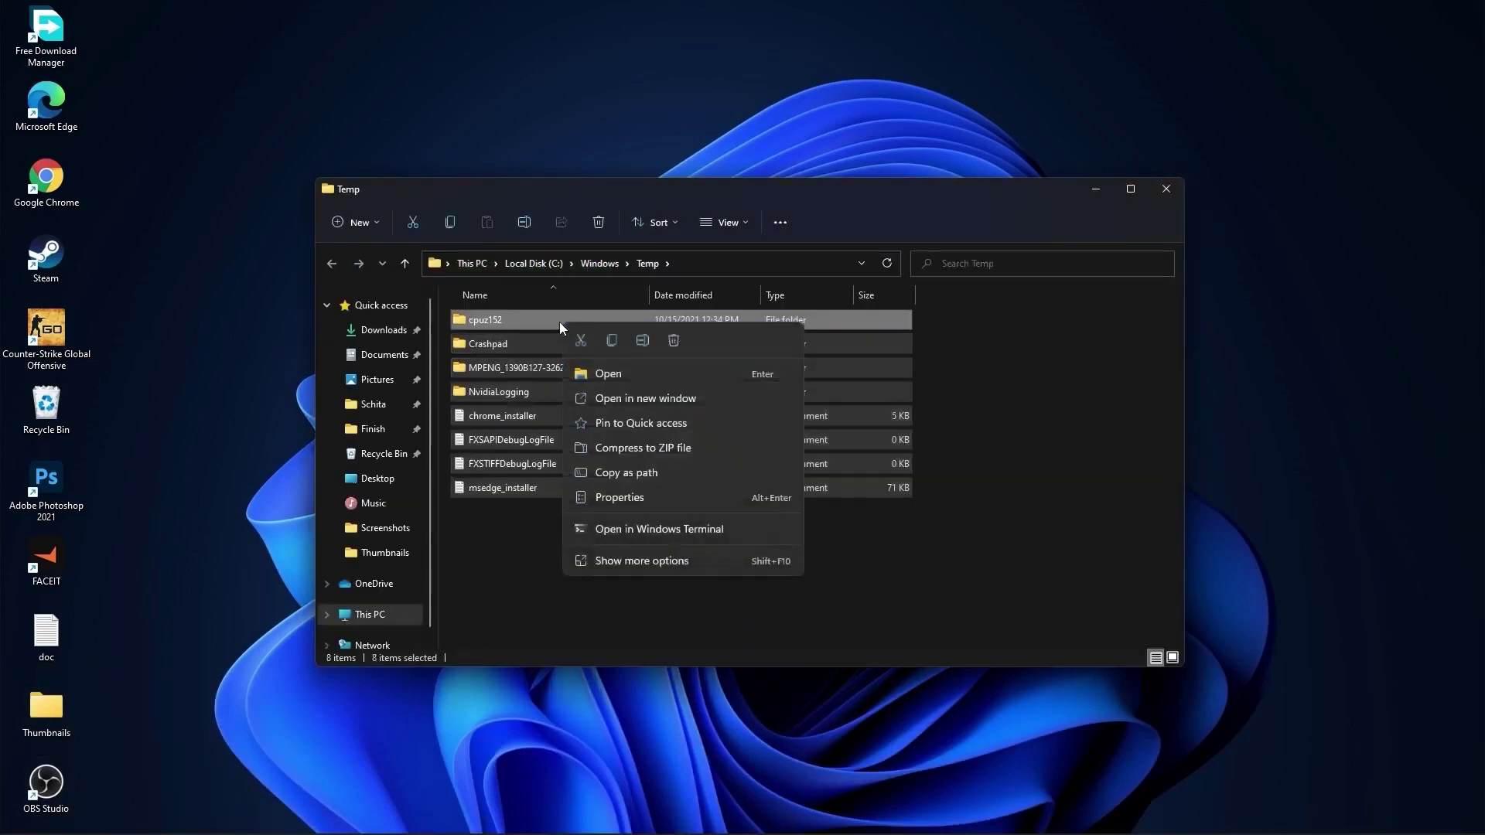
left_click(671, 340)
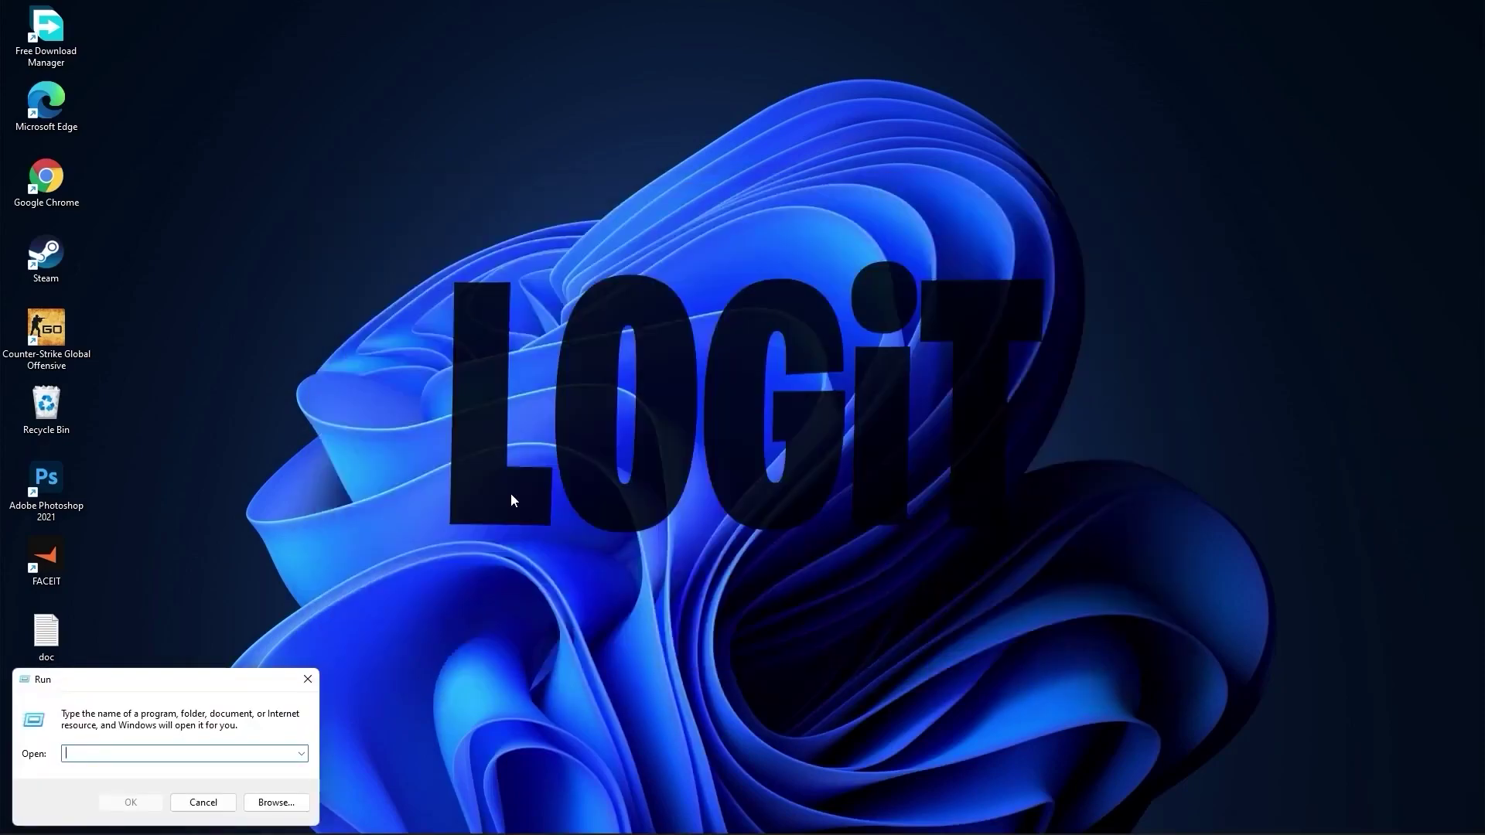
Open the user's local Temp folder with the Run command %temp% and delete all its files and folders.
type("%temp%")
left_click(132, 802)
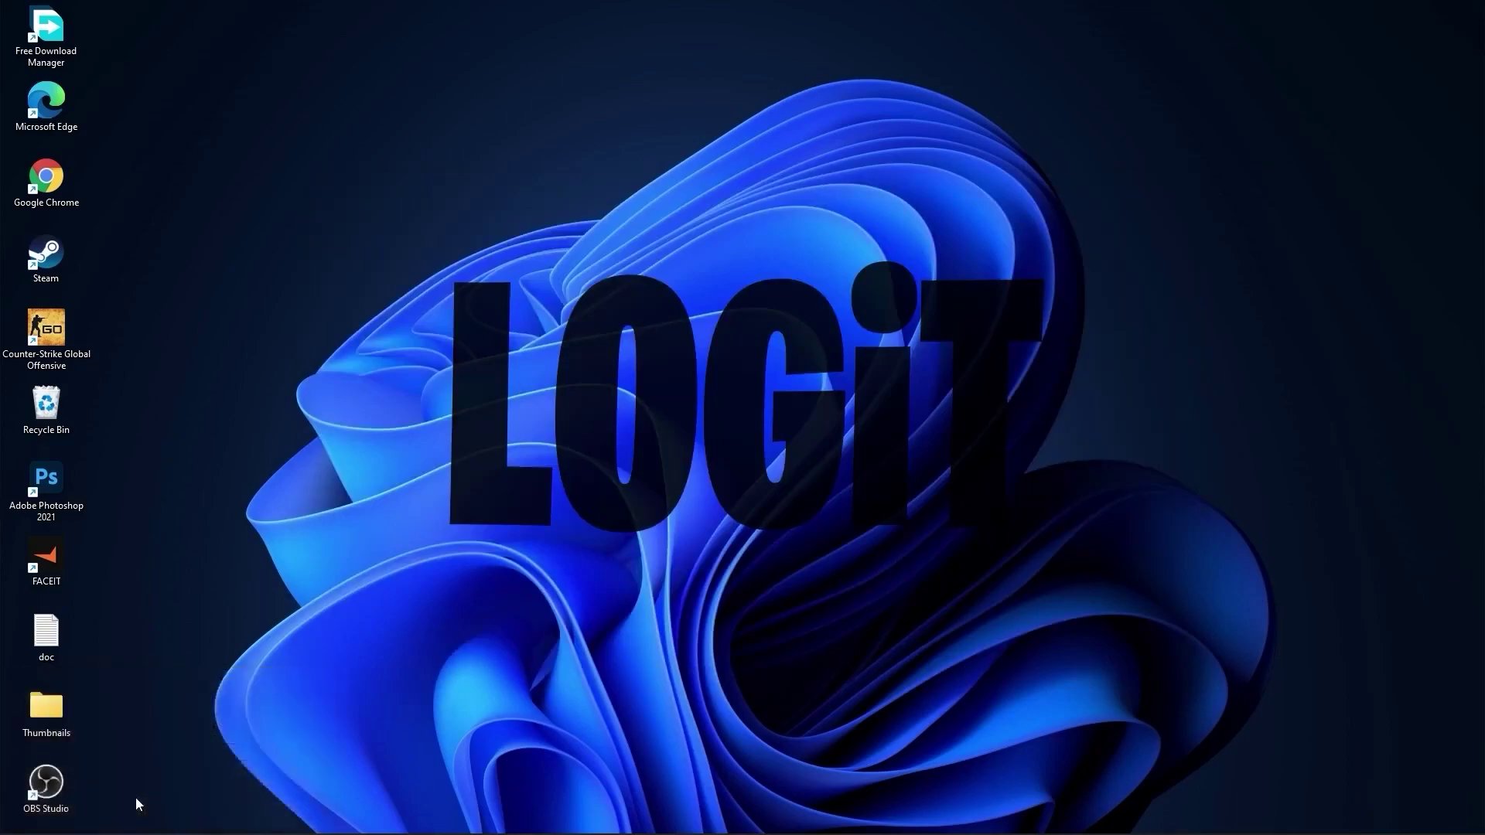
left_click_drag(829, 572, 585, 325)
right_click(606, 325)
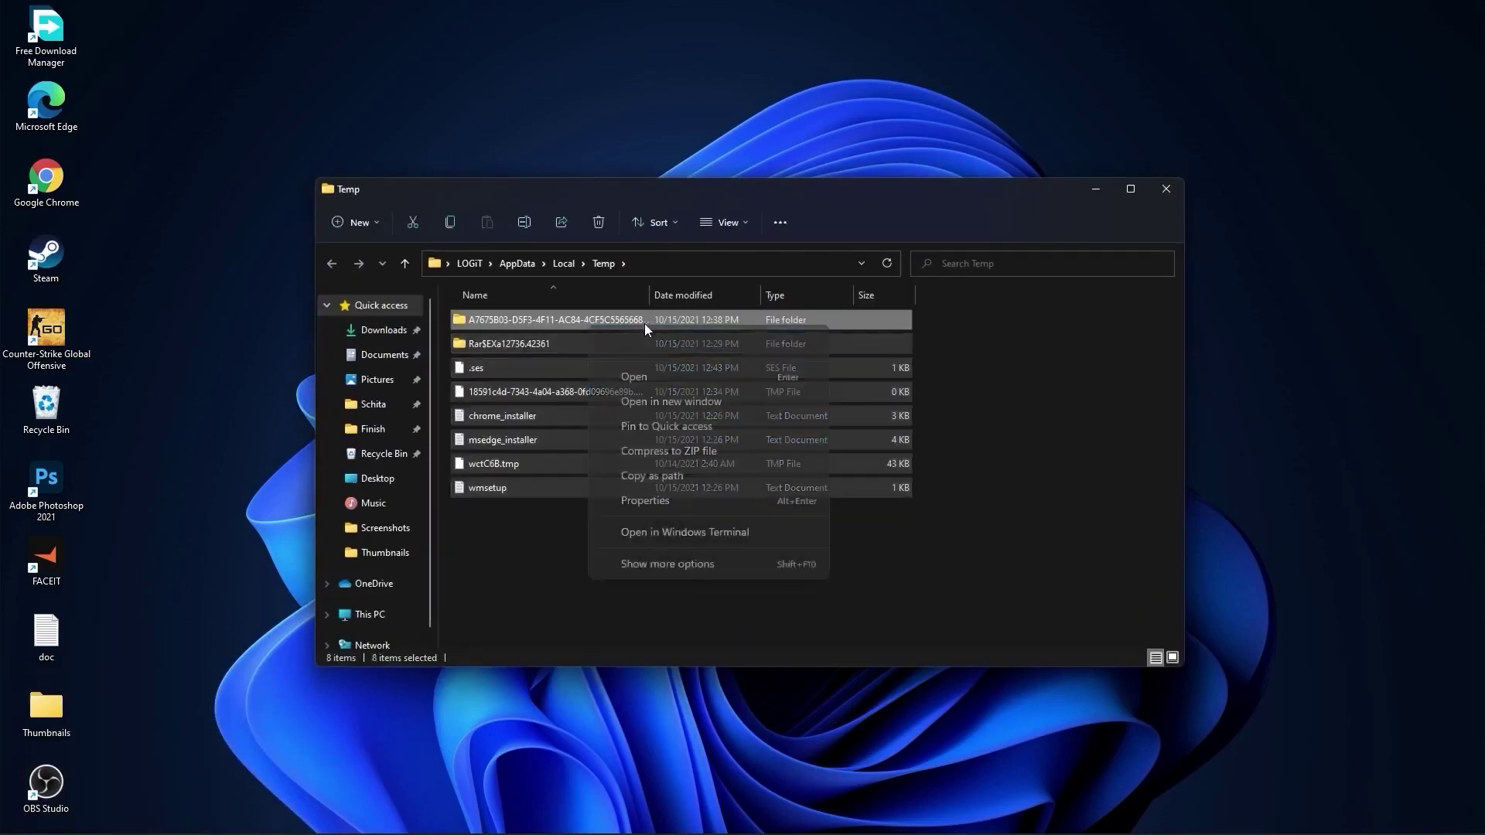
left_click(697, 337)
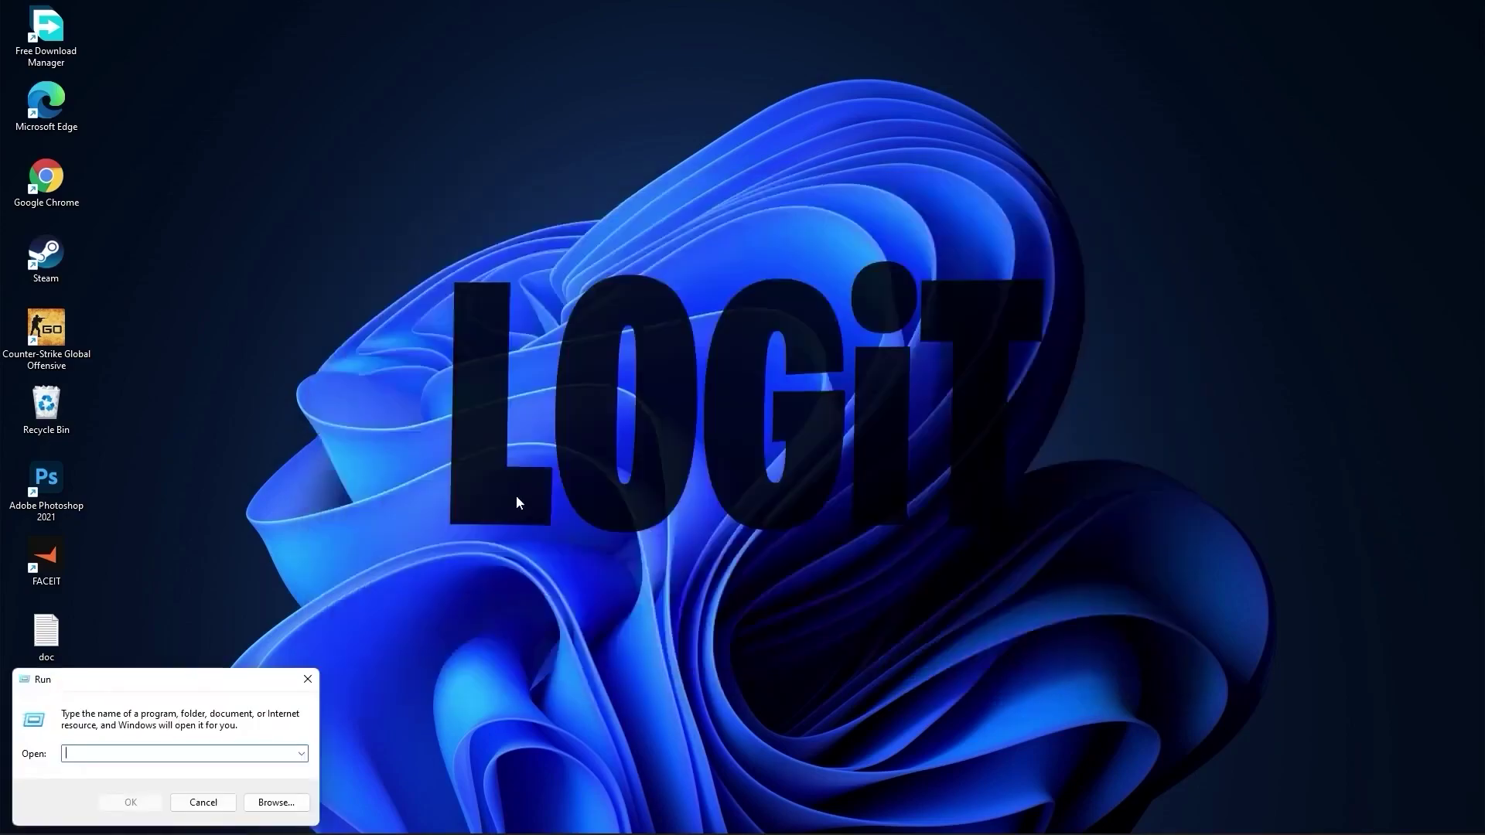
Open the Windows Prefetch folder with the Run command prefetch and delete all of its files.
type("prefetch")
left_click(133, 803)
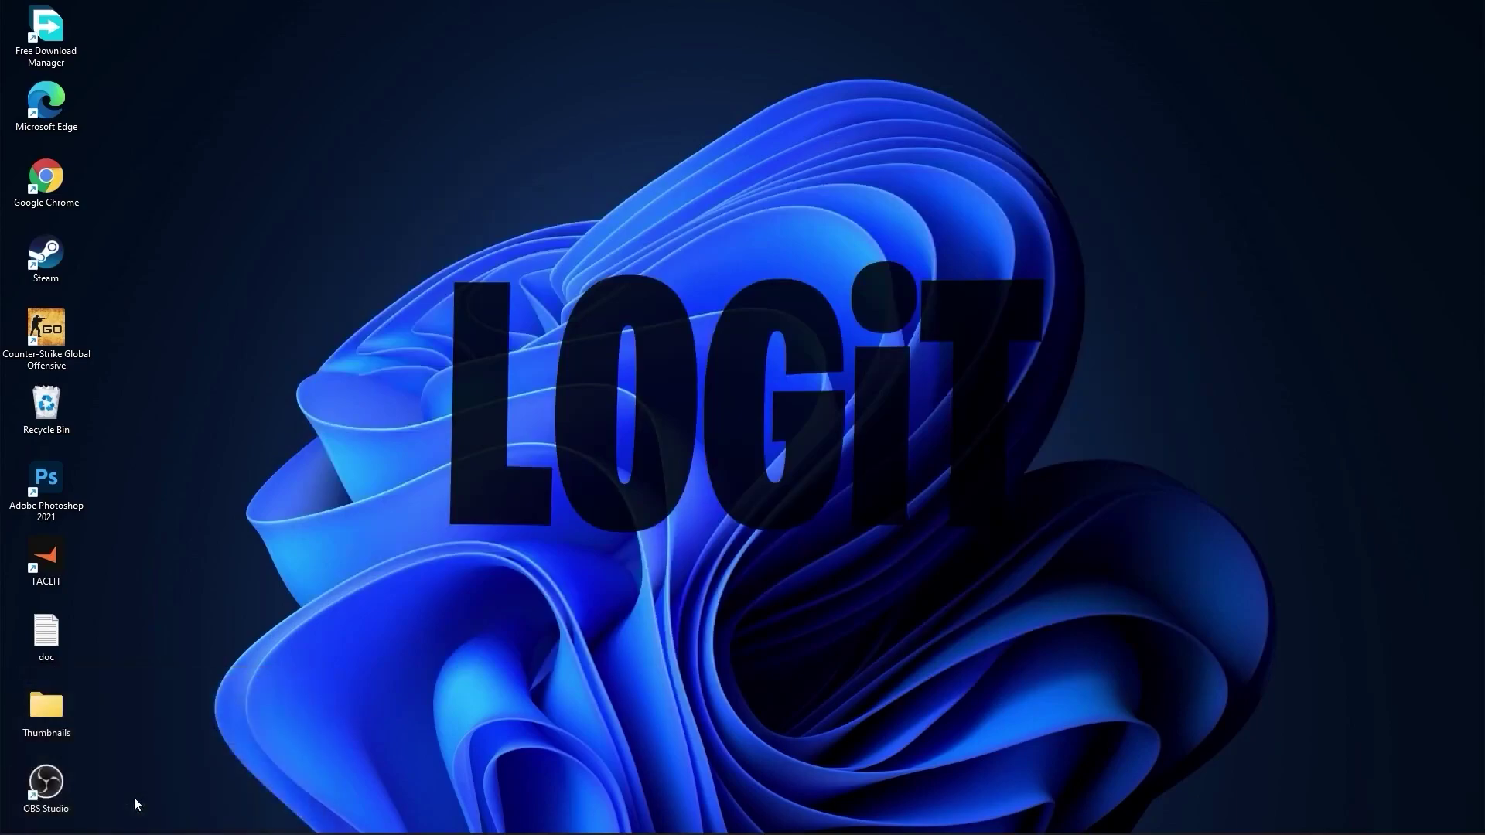
left_click(760, 446)
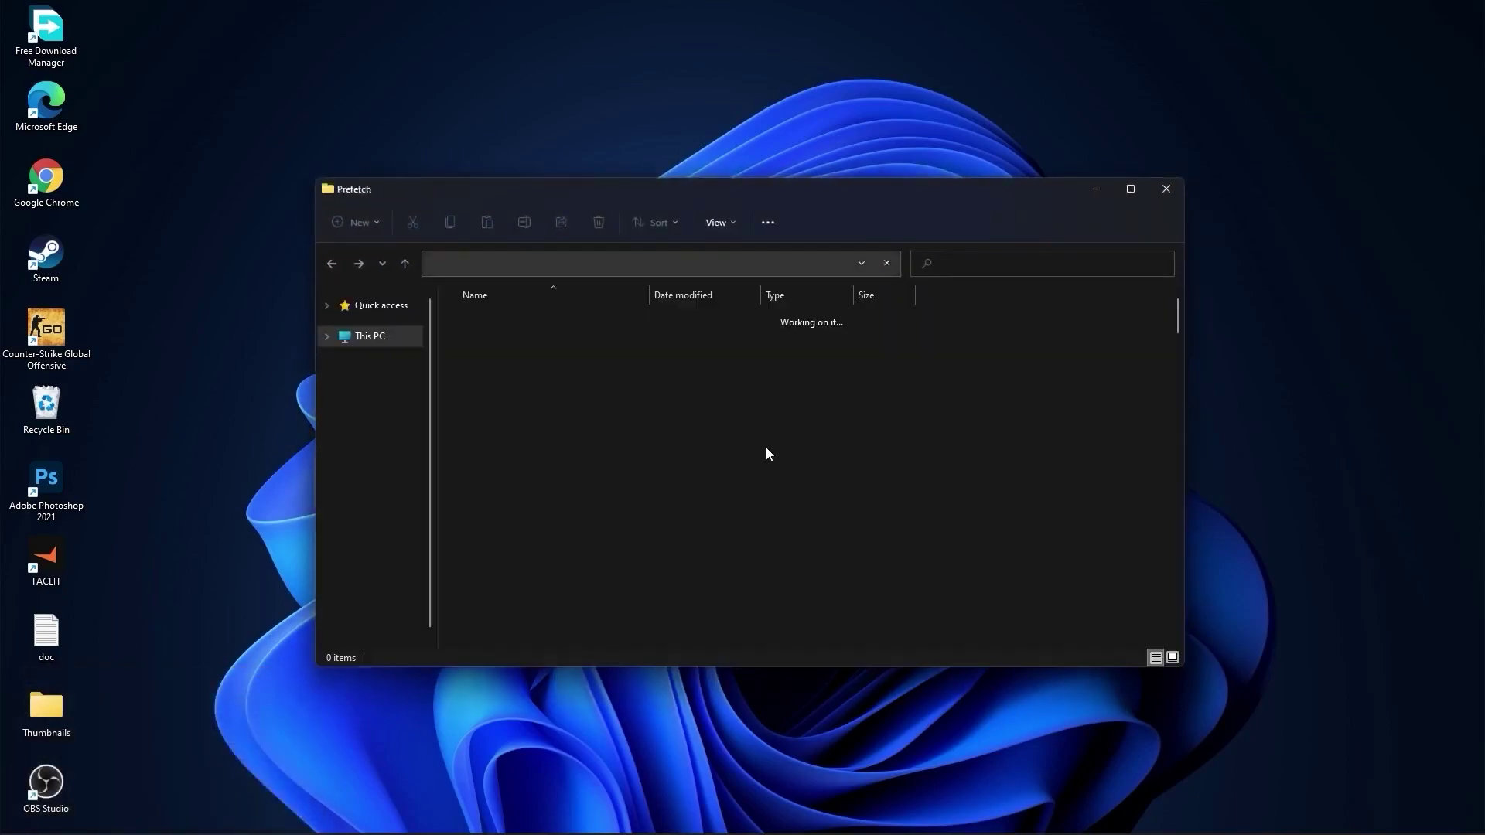
left_click_drag(950, 316, 750, 630)
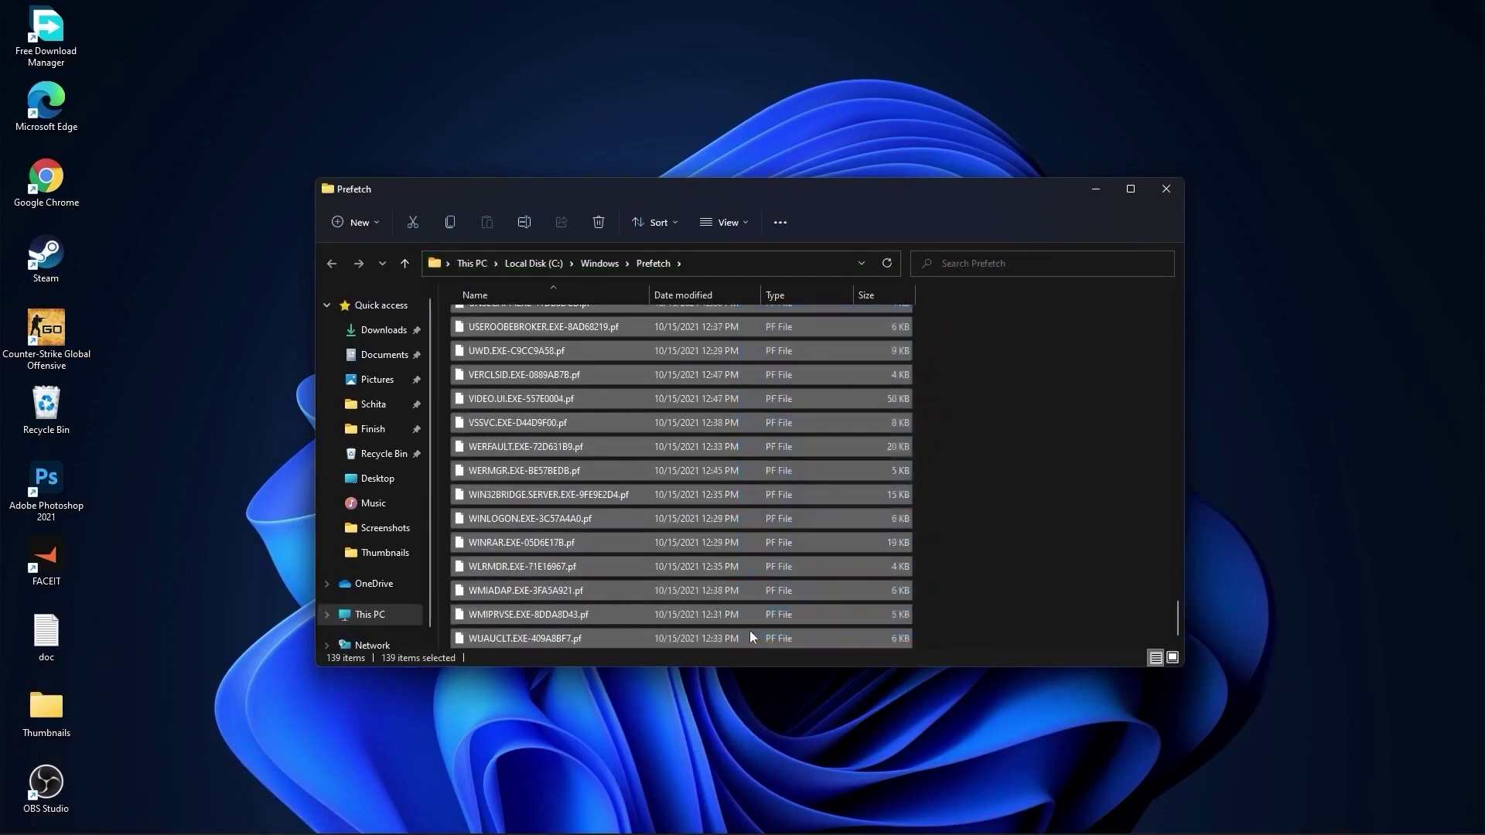
right_click(746, 375)
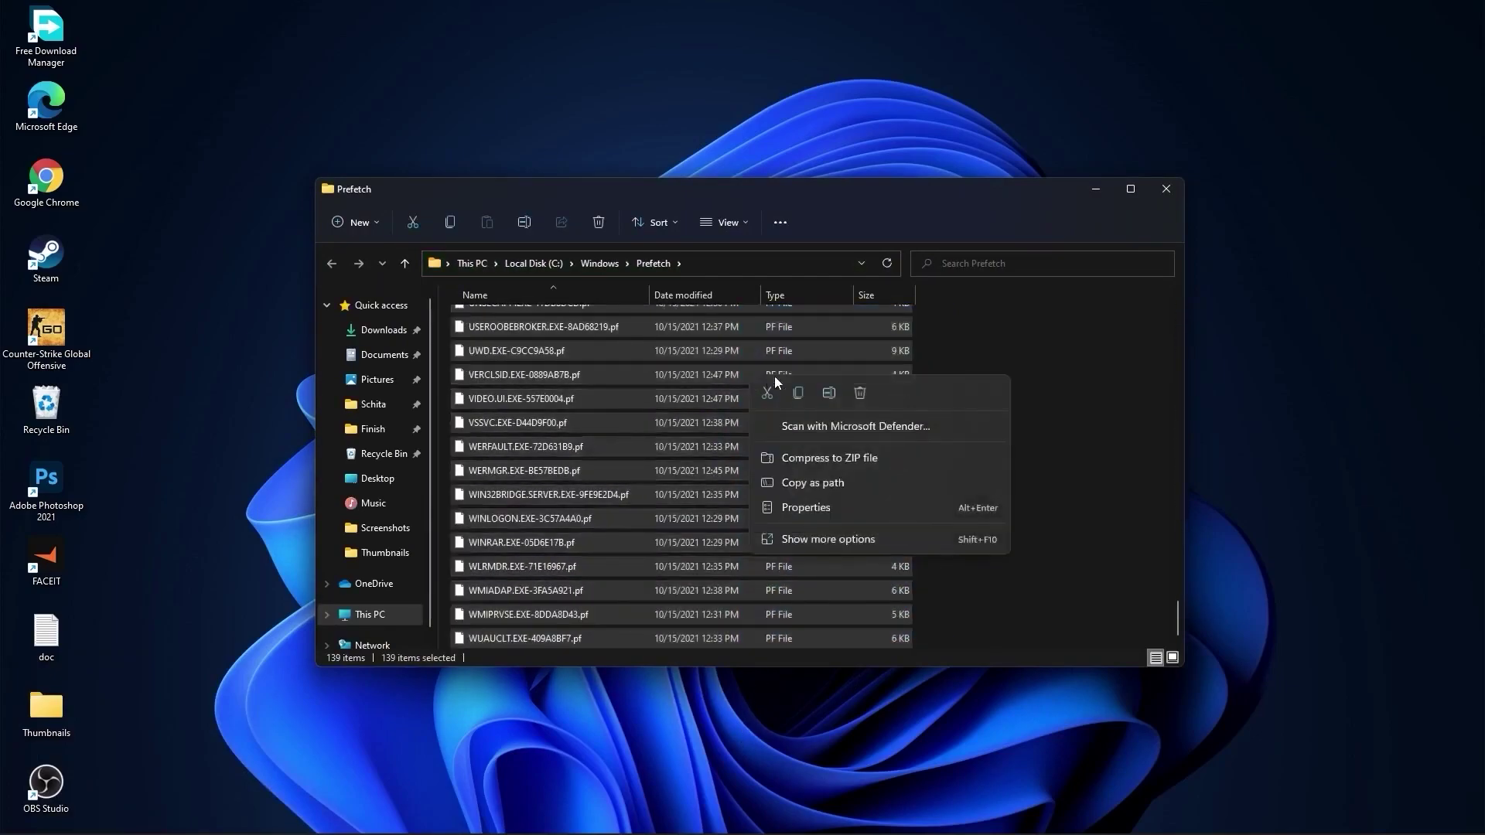
left_click(857, 392)
Search Windows for performance, open the appearance and performance settings, and choose Adjust for best performance.
left_click(631, 819)
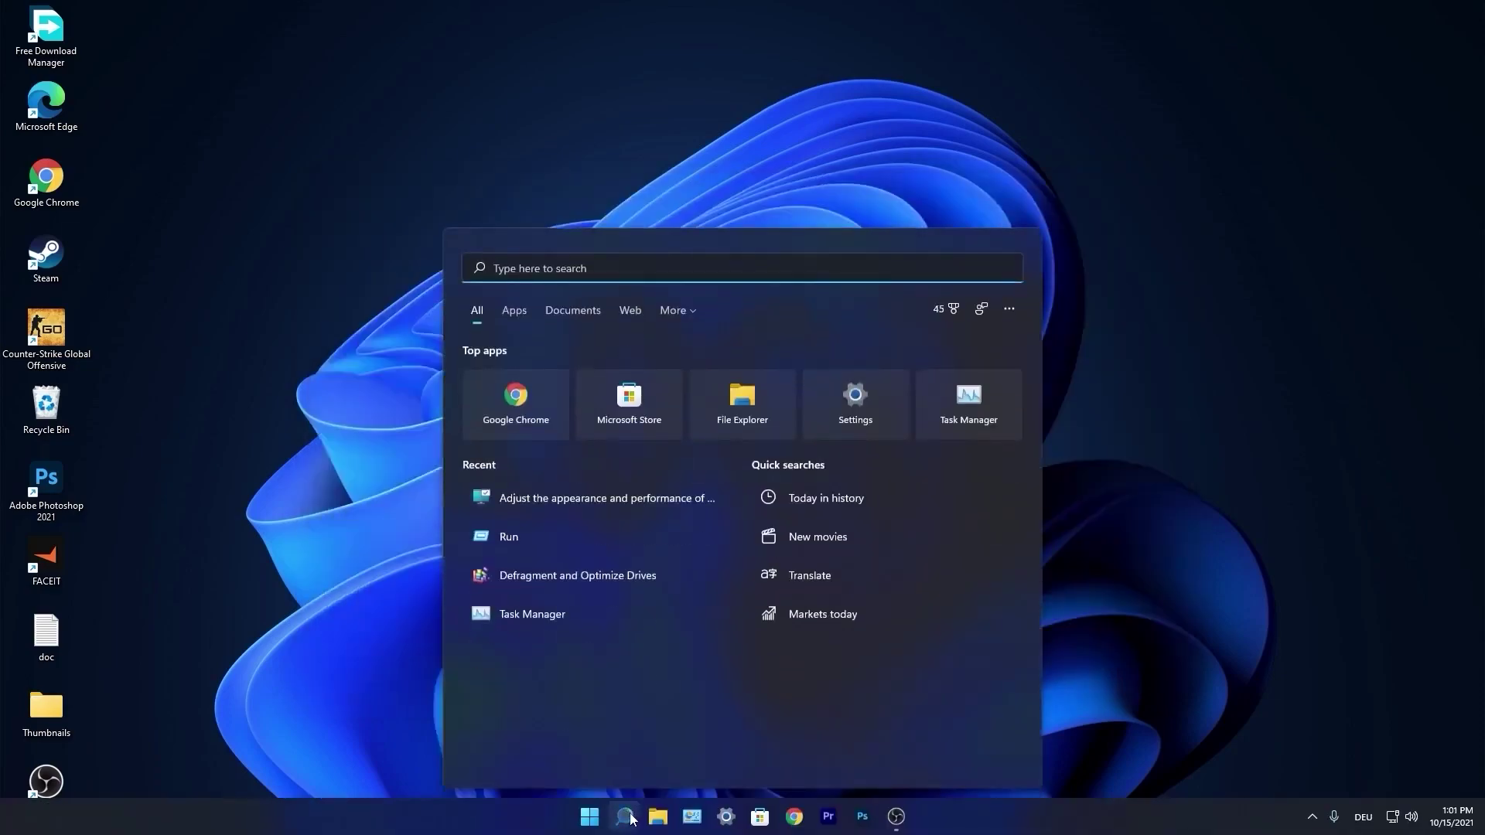
type("performance")
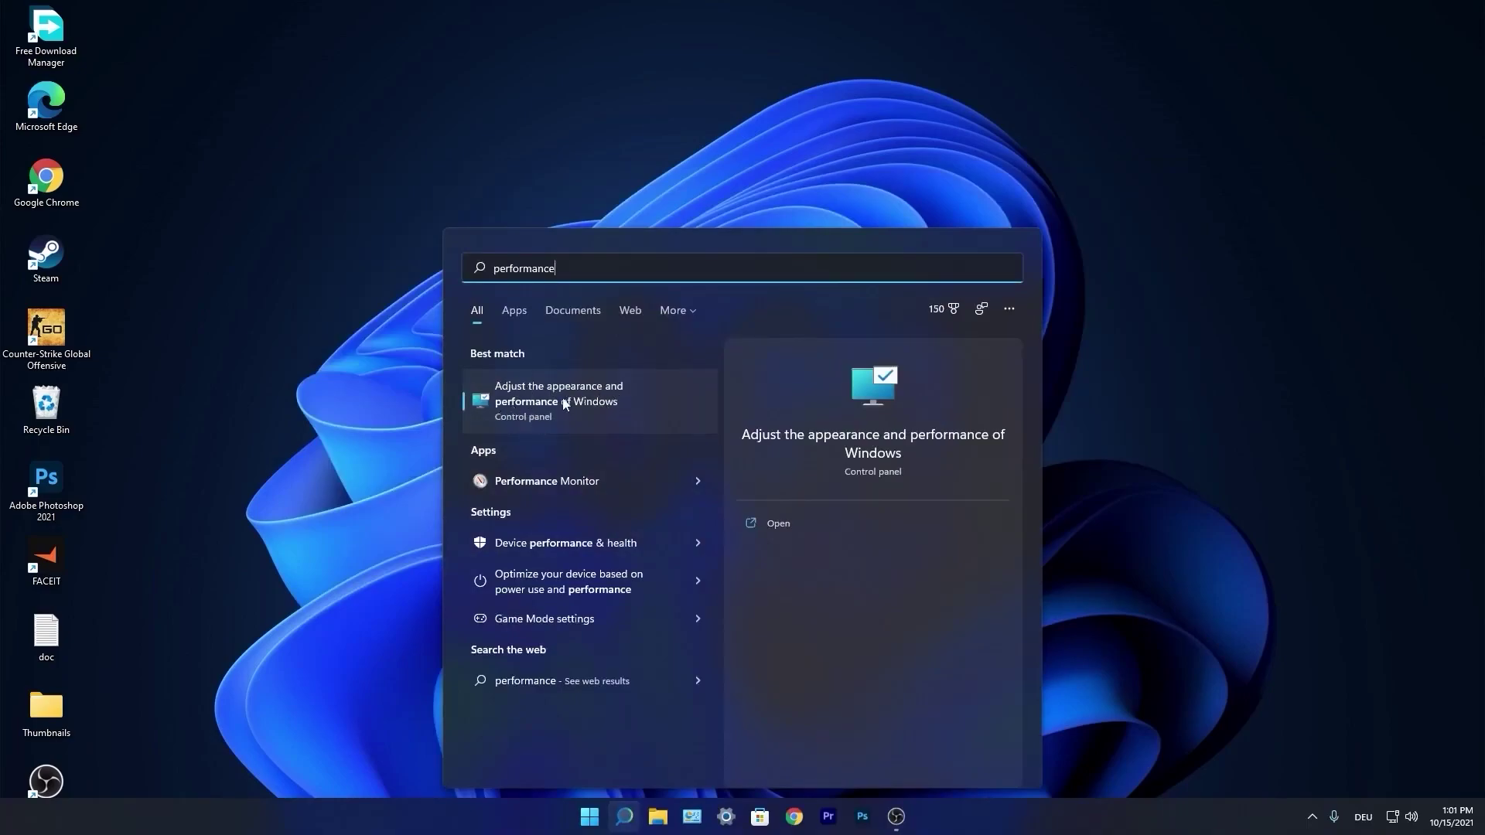
left_click(563, 403)
left_click_drag(230, 95, 721, 197)
left_click(603, 315)
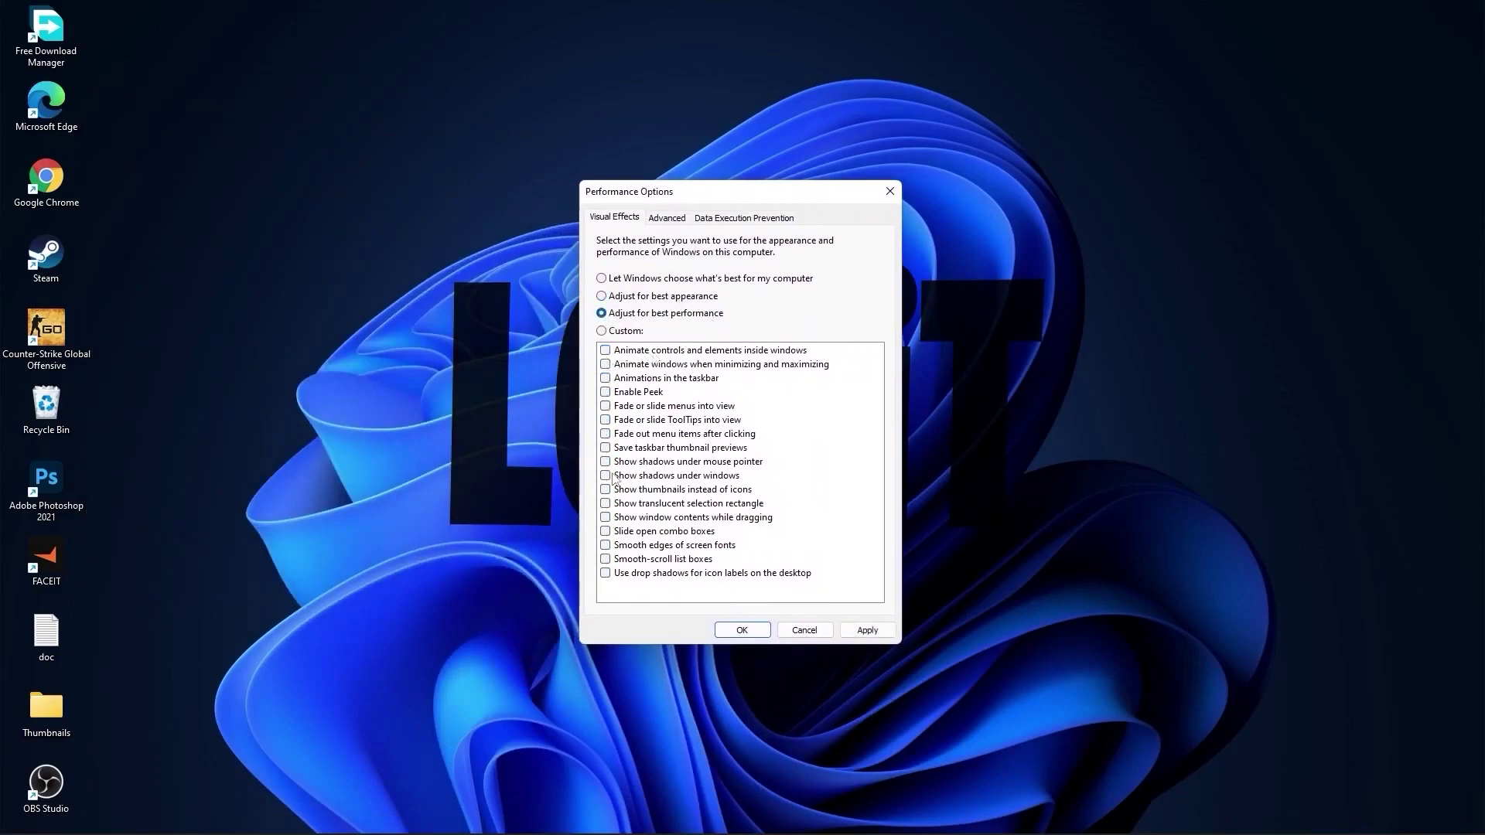
Switch the visual effects to Custom, enable smooth edges of screen fonts and thumbnails instead of icons, and apply the changes.
left_click(602, 331)
left_click(608, 548)
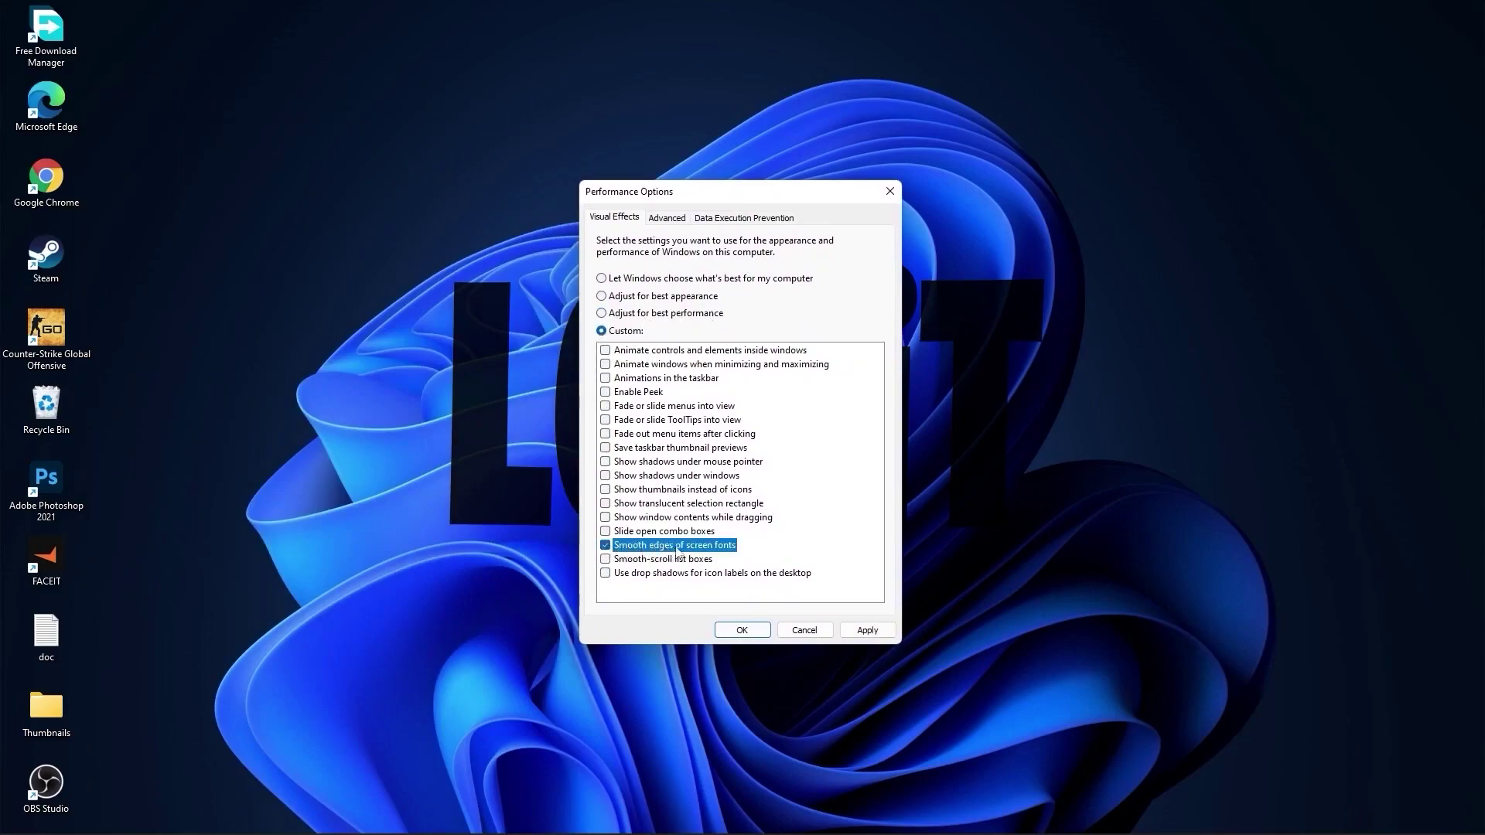
left_click(652, 491)
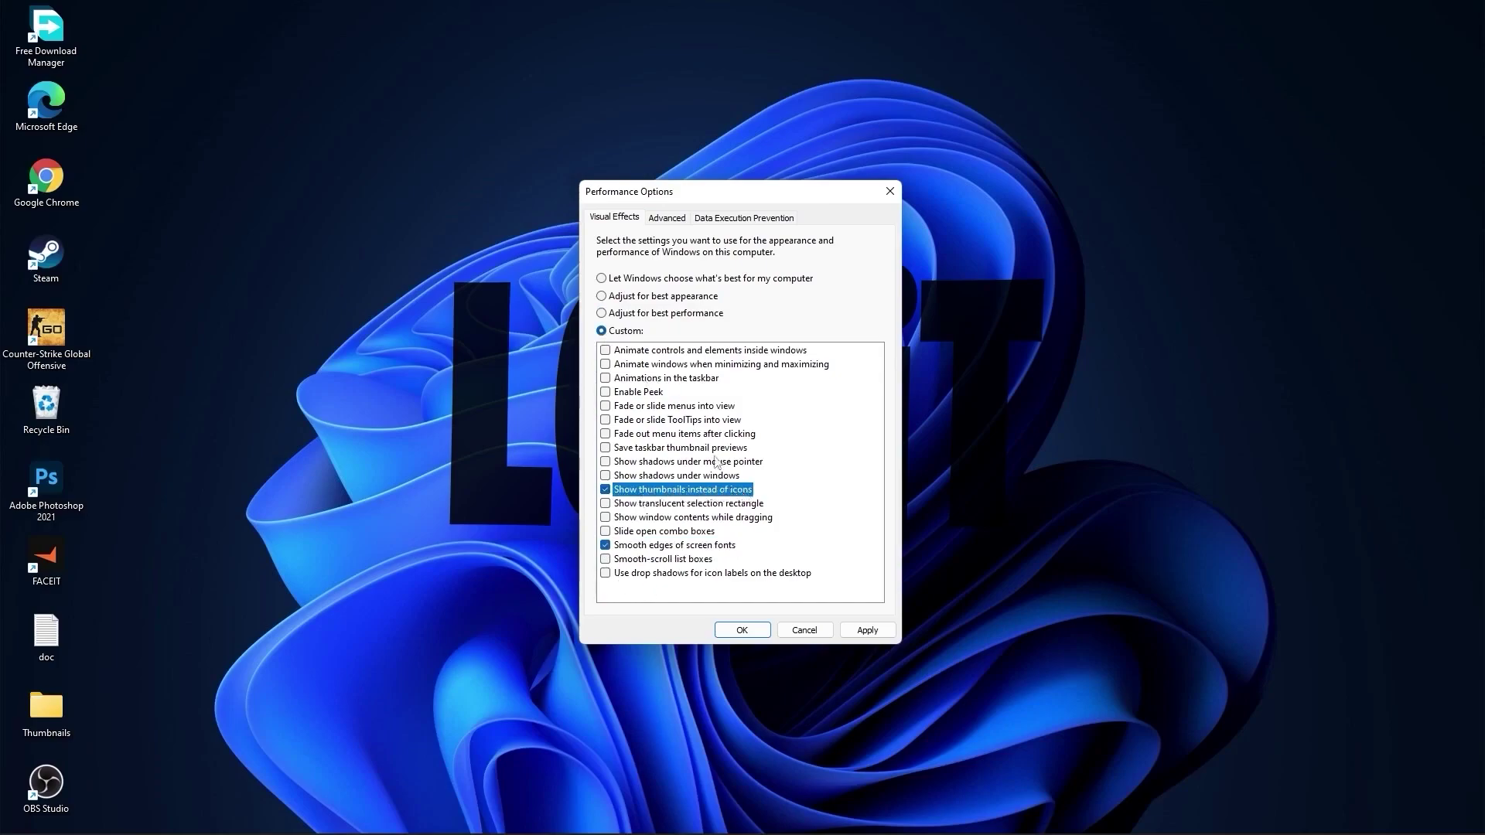
left_click(866, 630)
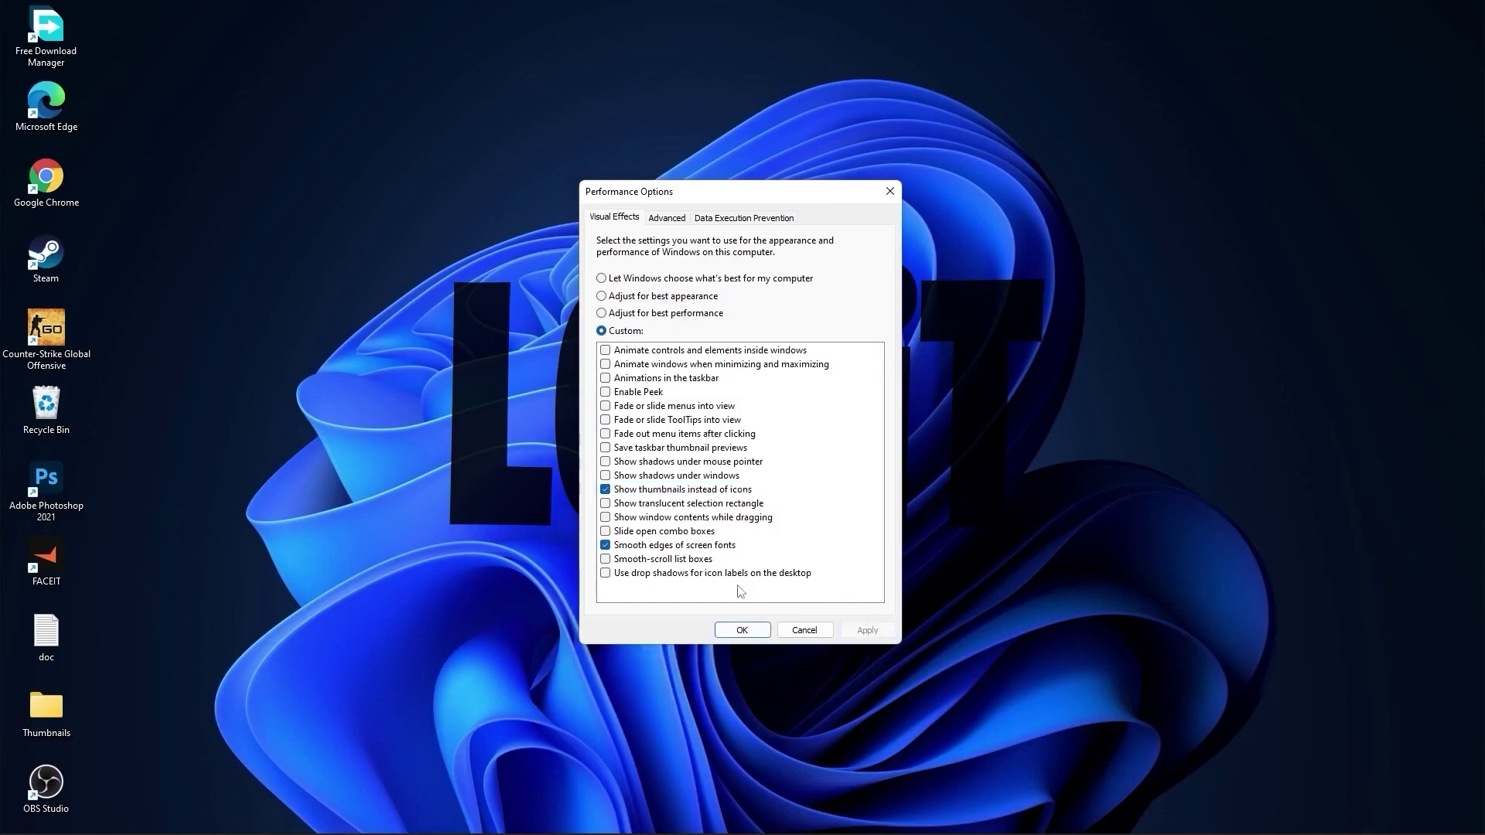
left_click(741, 630)
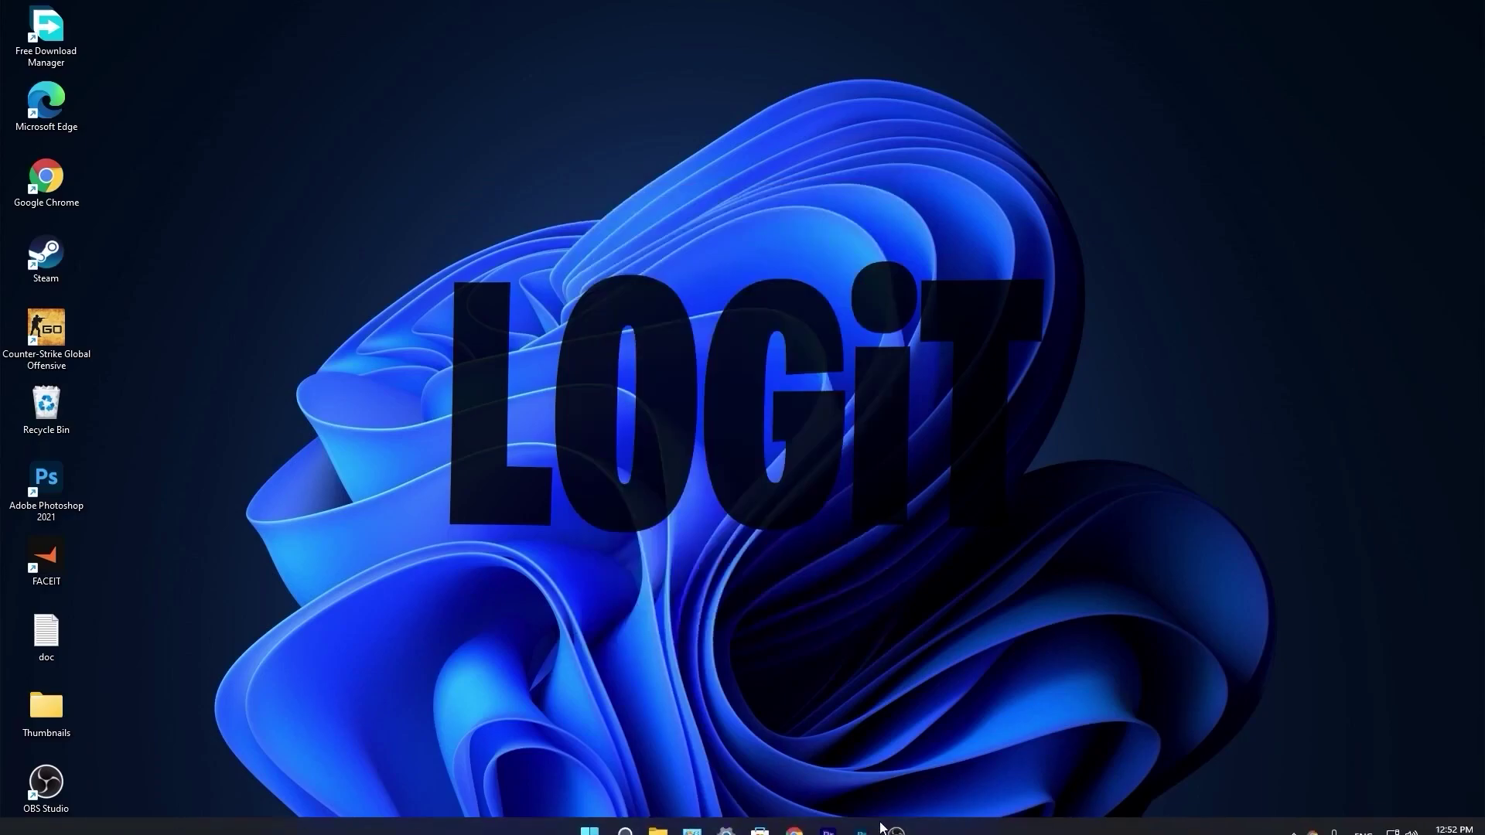
In Chrome, search NVIDIA drivers for GeForce, GeForce 10 Series, GeForce GTX 1050 TI, and open the Game Ready Driver's download page.
left_click(794, 817)
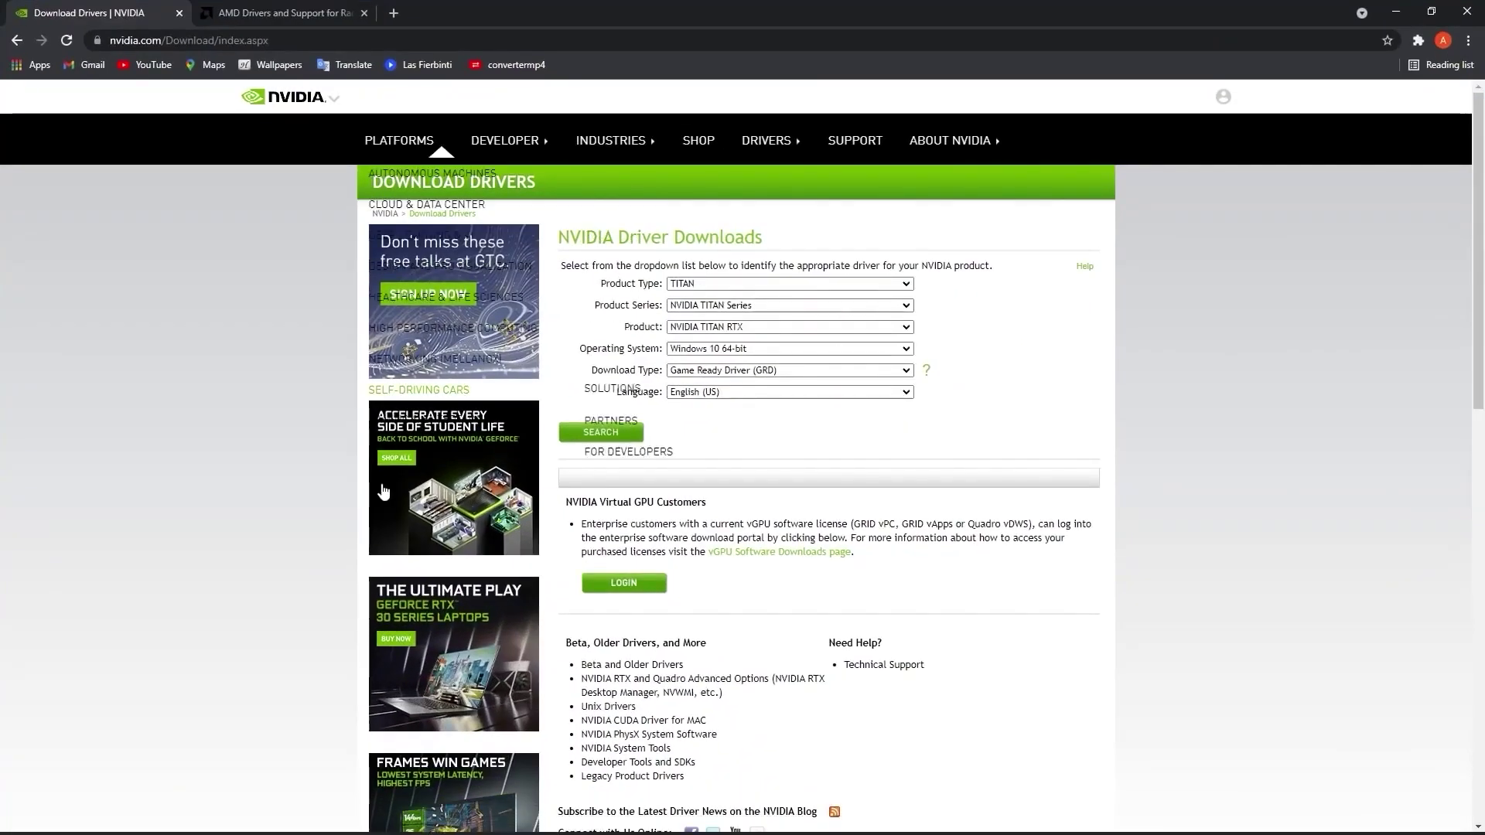
left_click(730, 285)
left_click(719, 309)
left_click(735, 305)
left_click(735, 447)
left_click(735, 328)
left_click(737, 400)
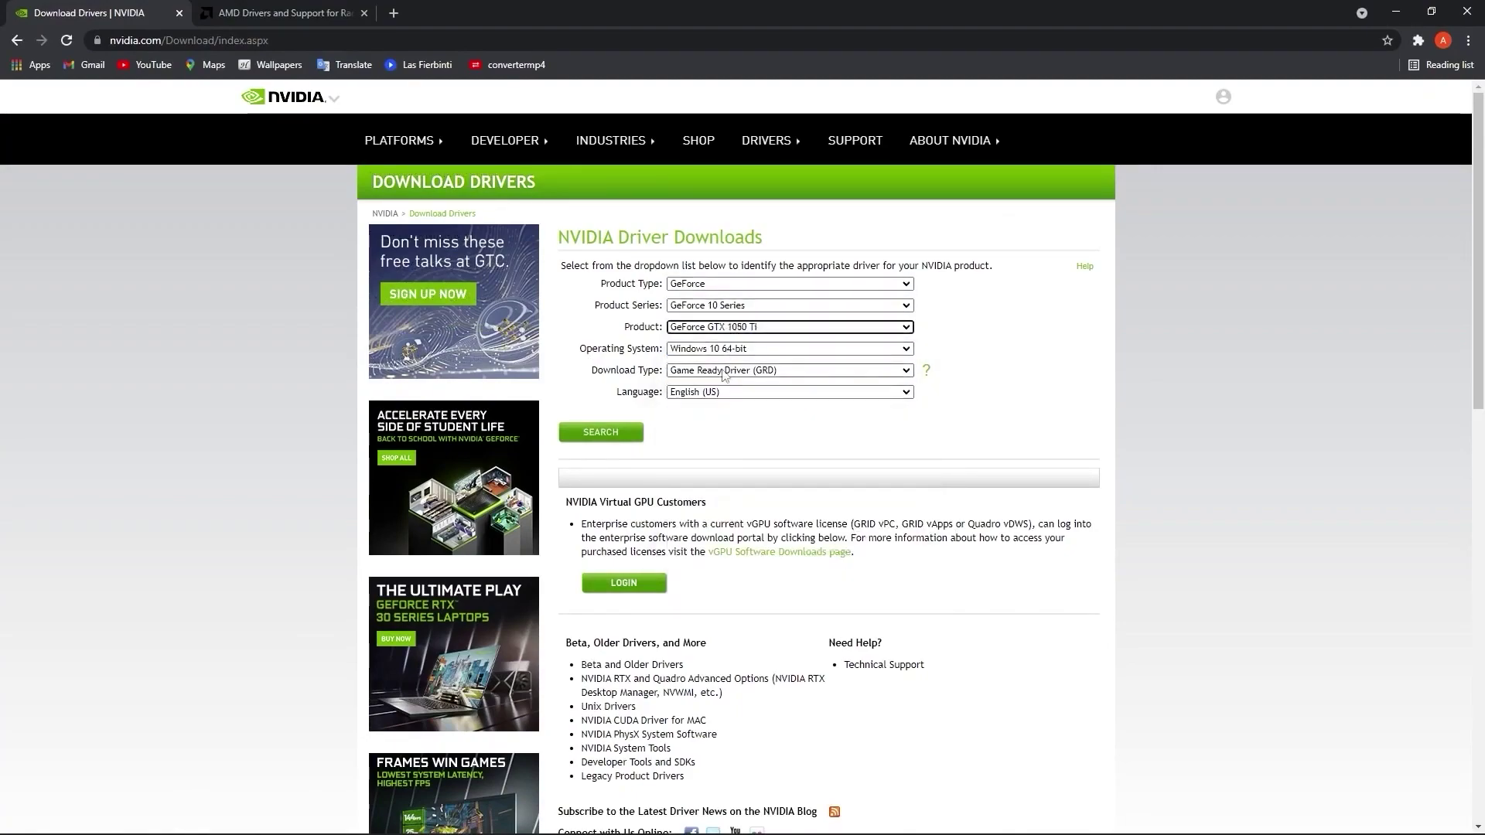
left_click(590, 435)
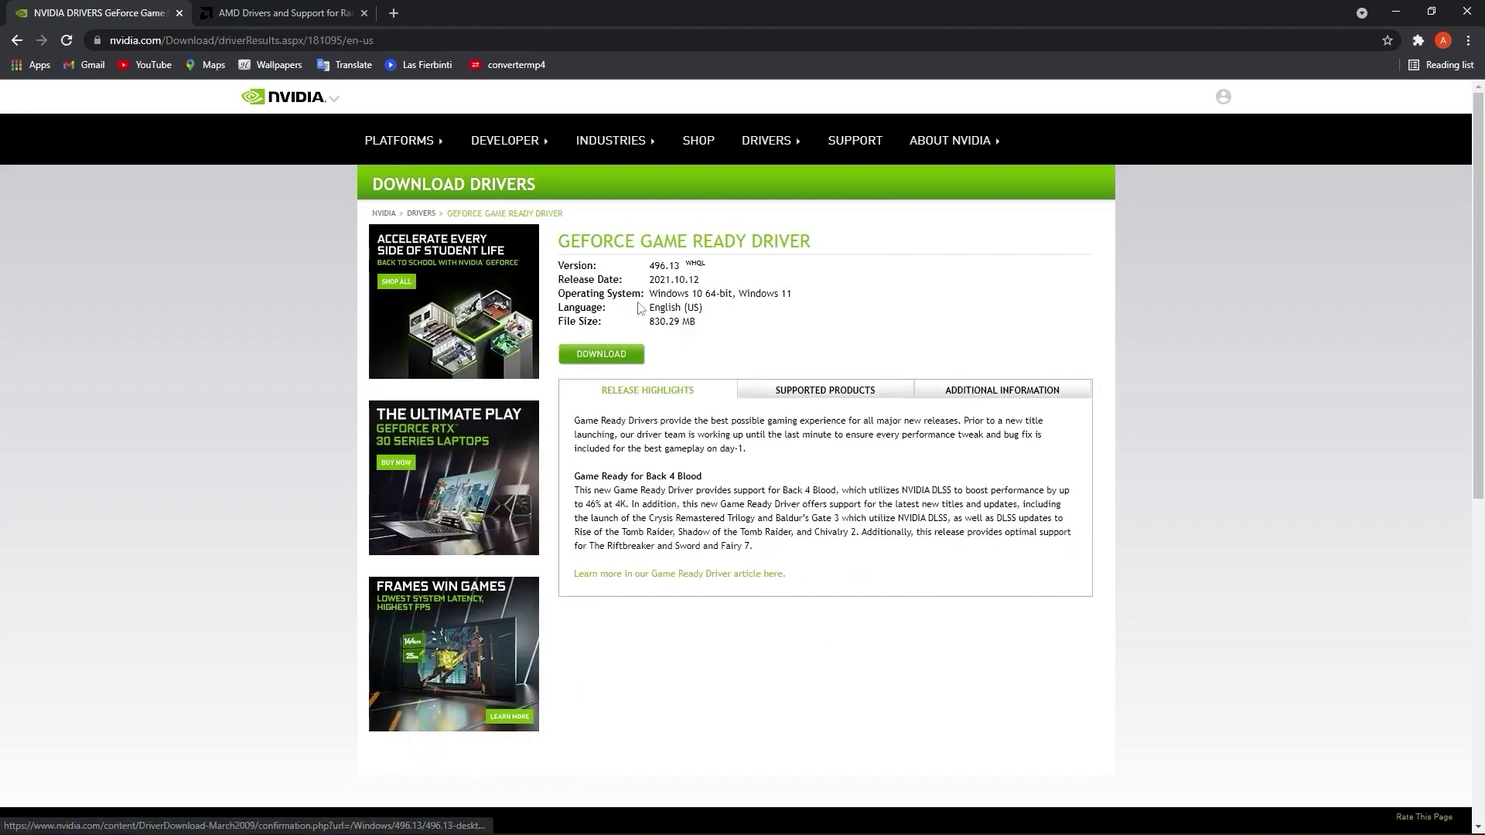
left_click(603, 360)
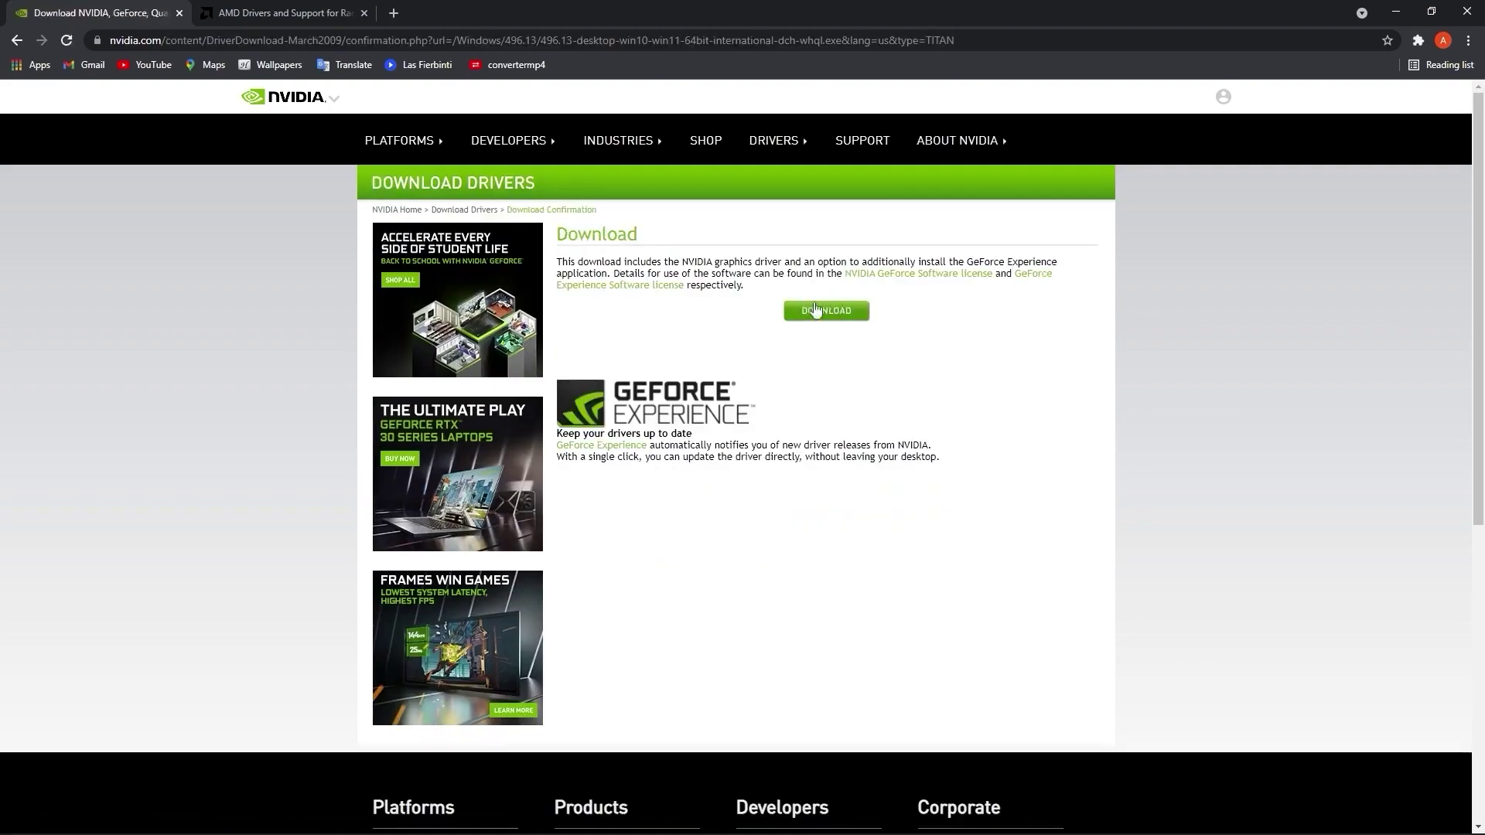
On the AMD Drivers and Support page, select Graphics, AMD Radeon 5300 Series, AMD Radeon RX 5300 Series and AMD Radeon RX 5300.
key("ctrl+Tab")
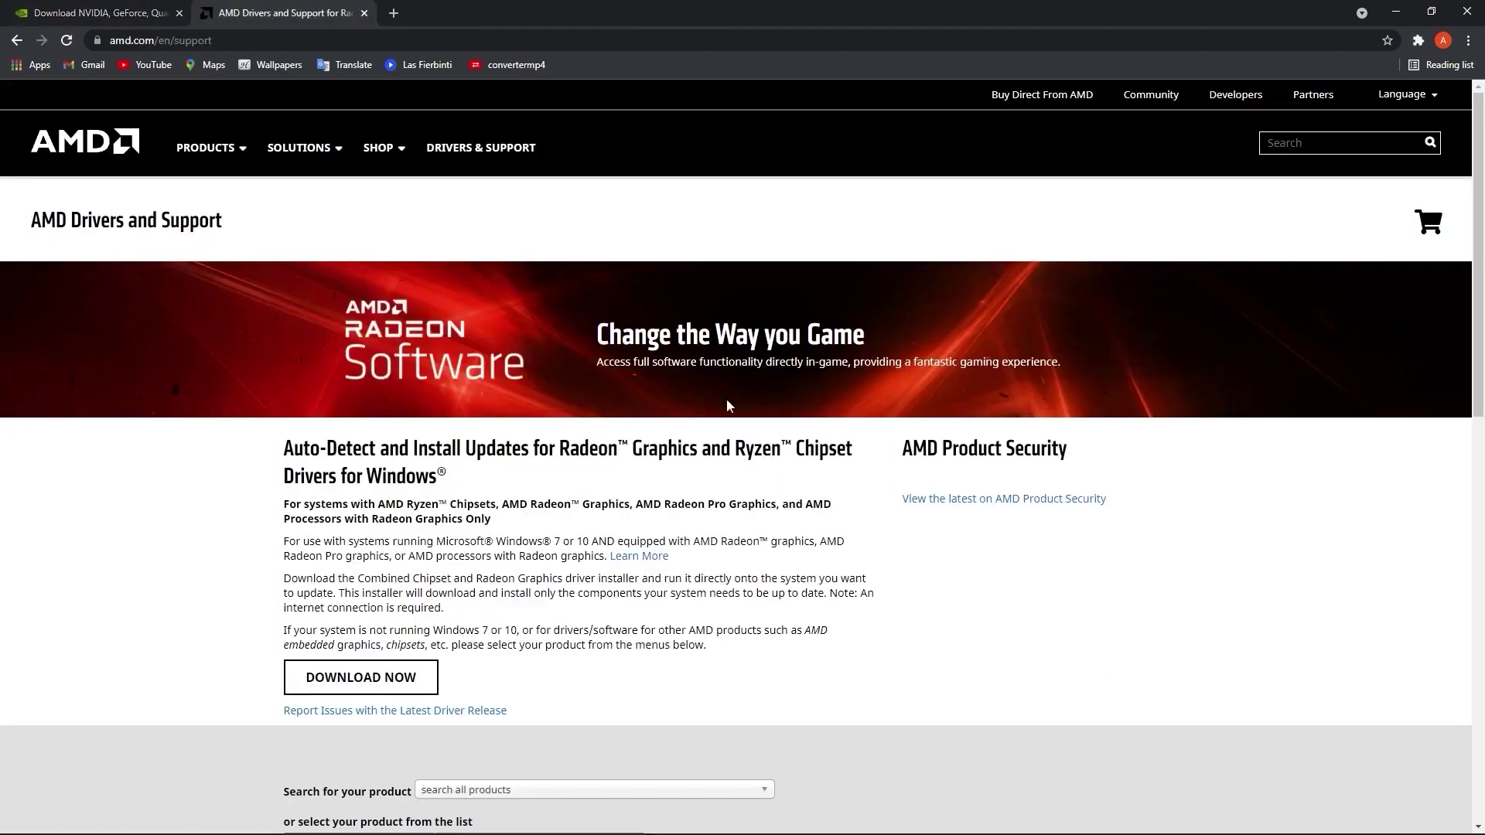
scroll(866, 424, "down", 6)
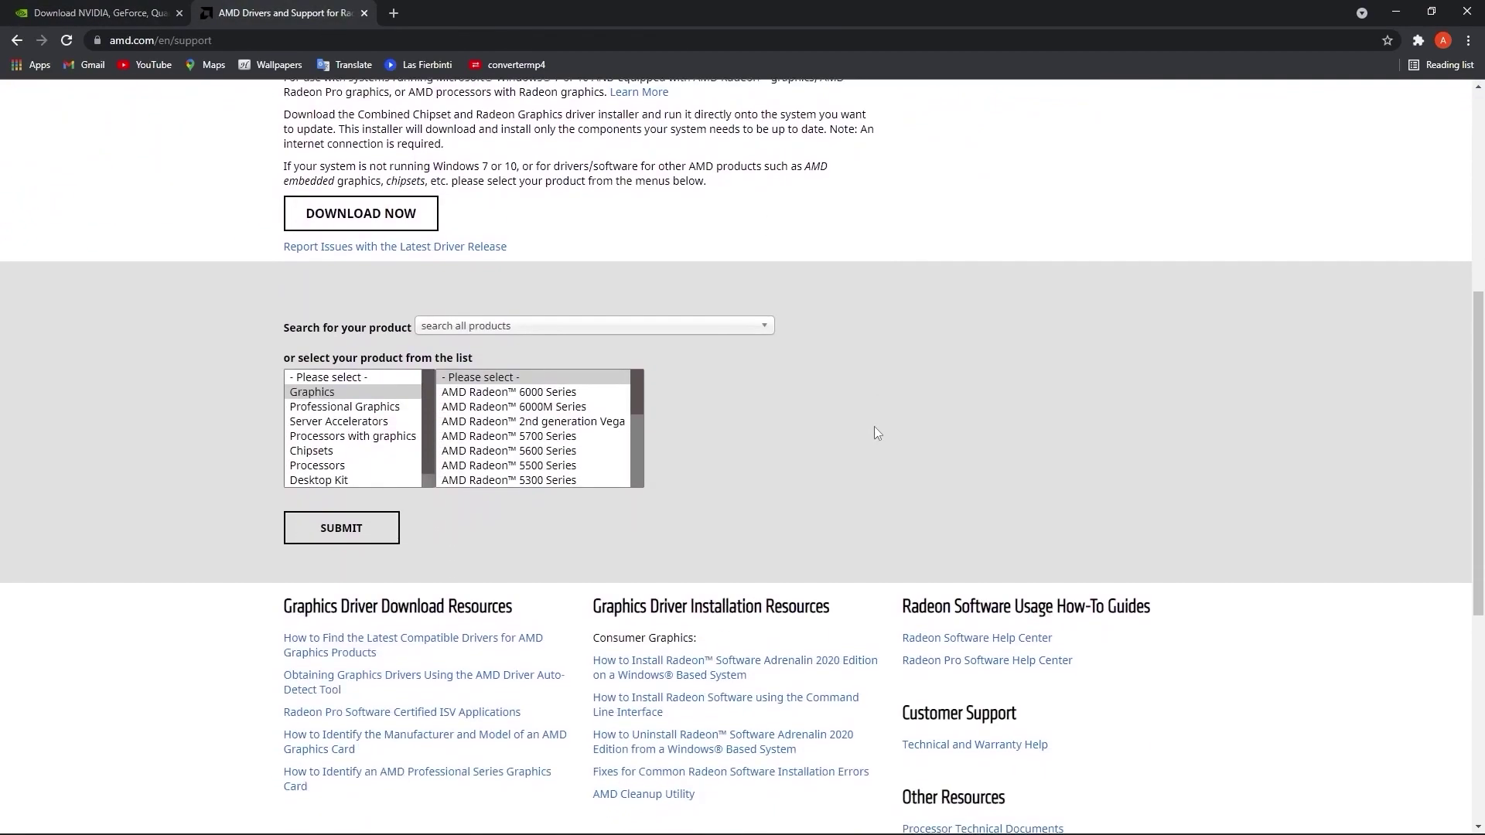
left_click(393, 392)
scroll(526, 433, "down", 2)
left_click(503, 383)
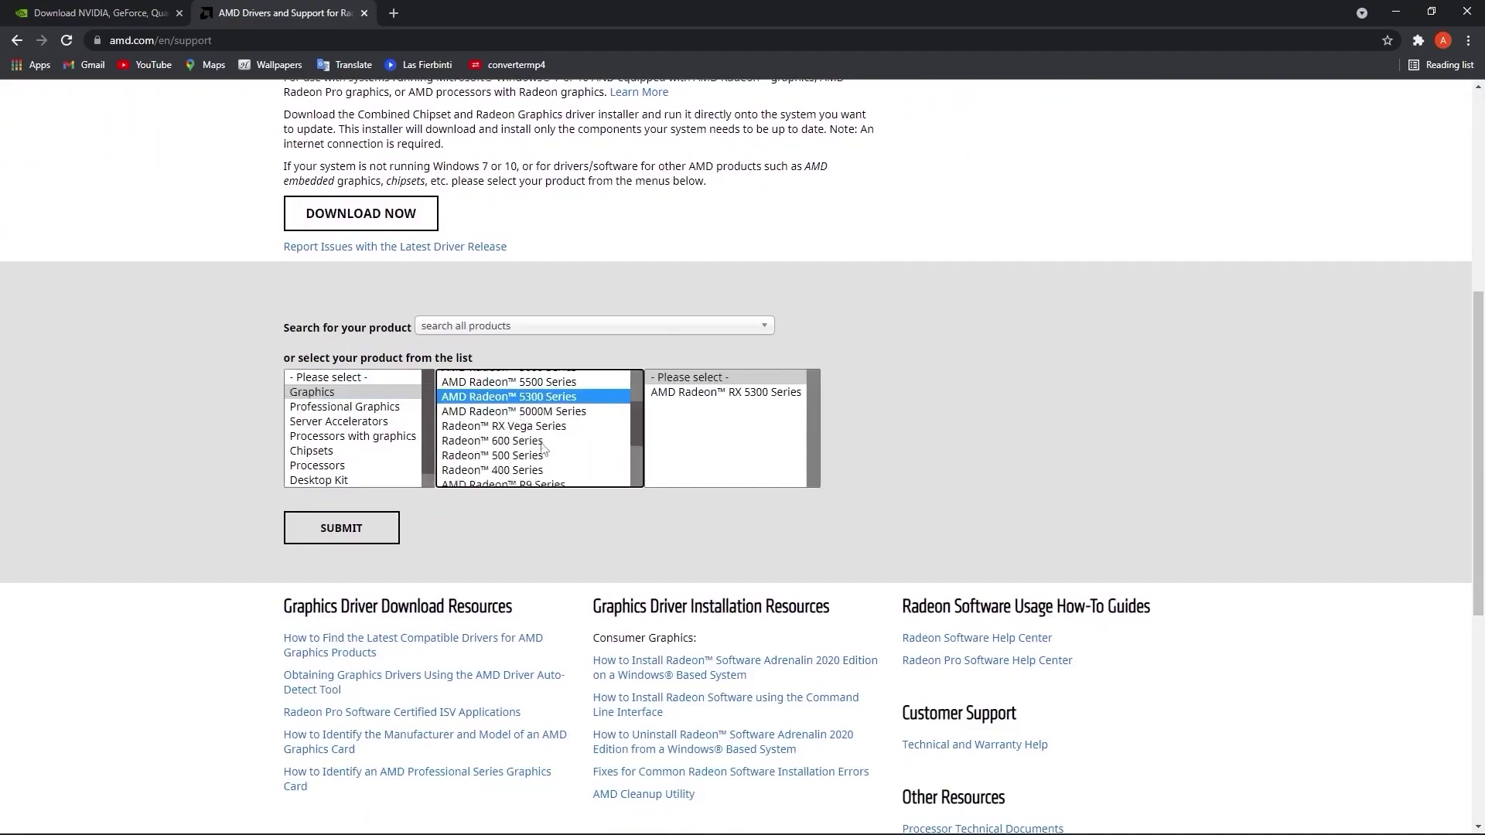
scroll(534, 434, "down", 3)
left_click(706, 393)
left_click(885, 394)
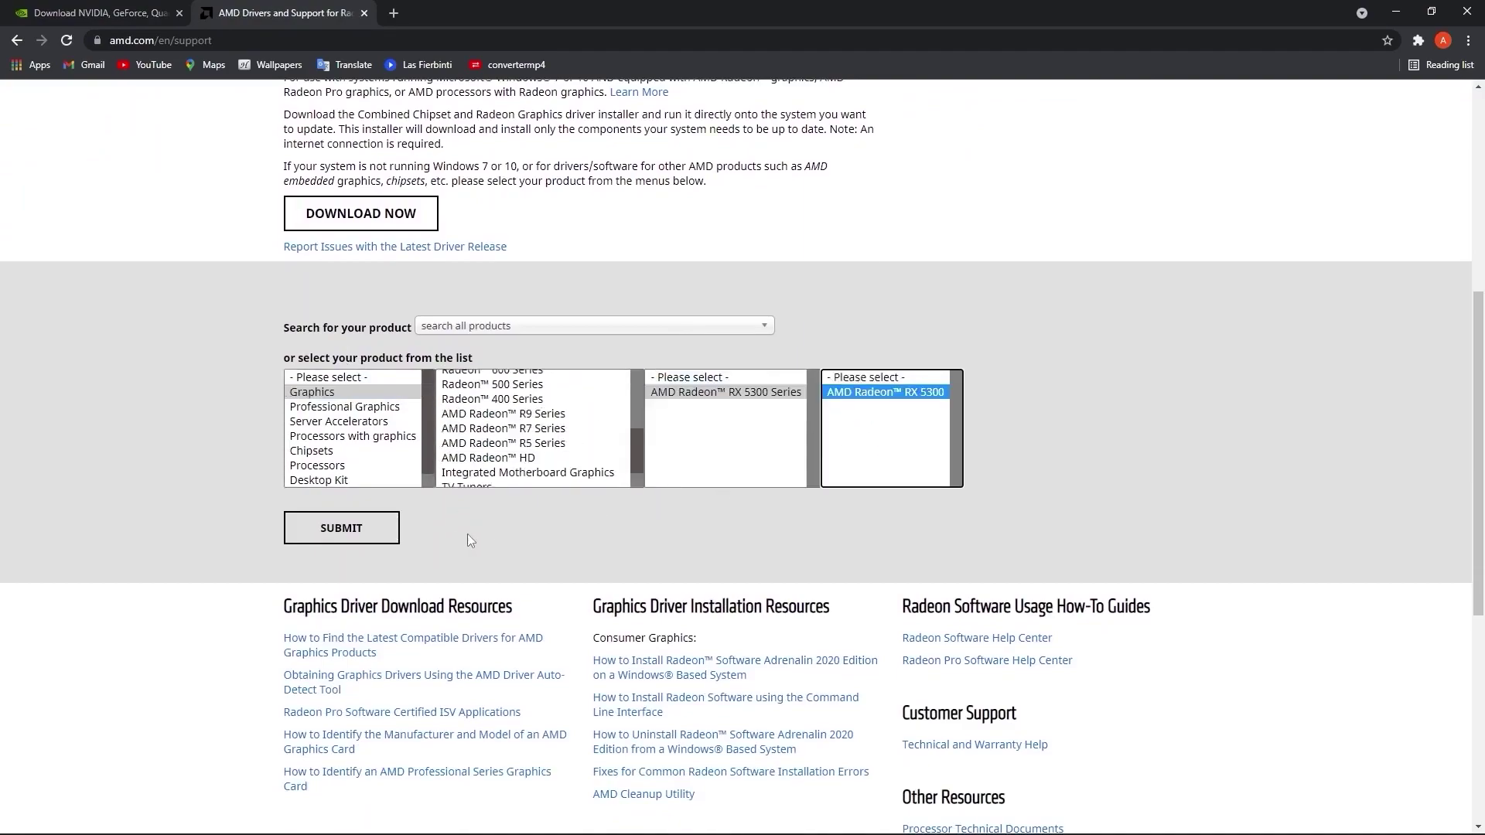